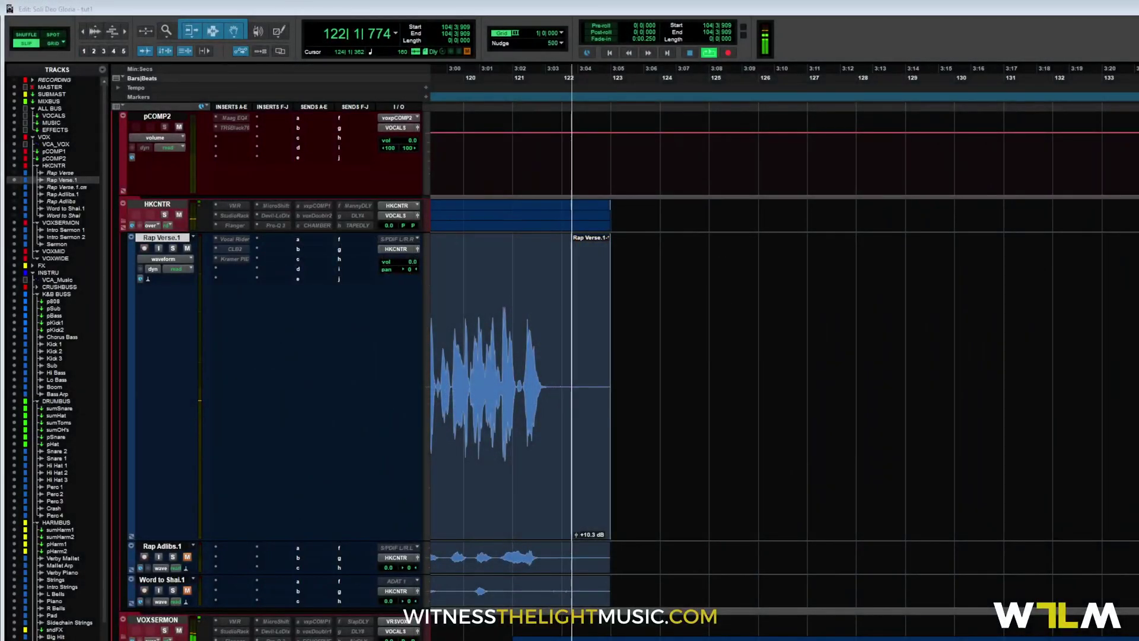
Stop playback at bar 125 and scroll left to show the whole Rap Verse.1-14 clip.
click(721, 305)
key(space)
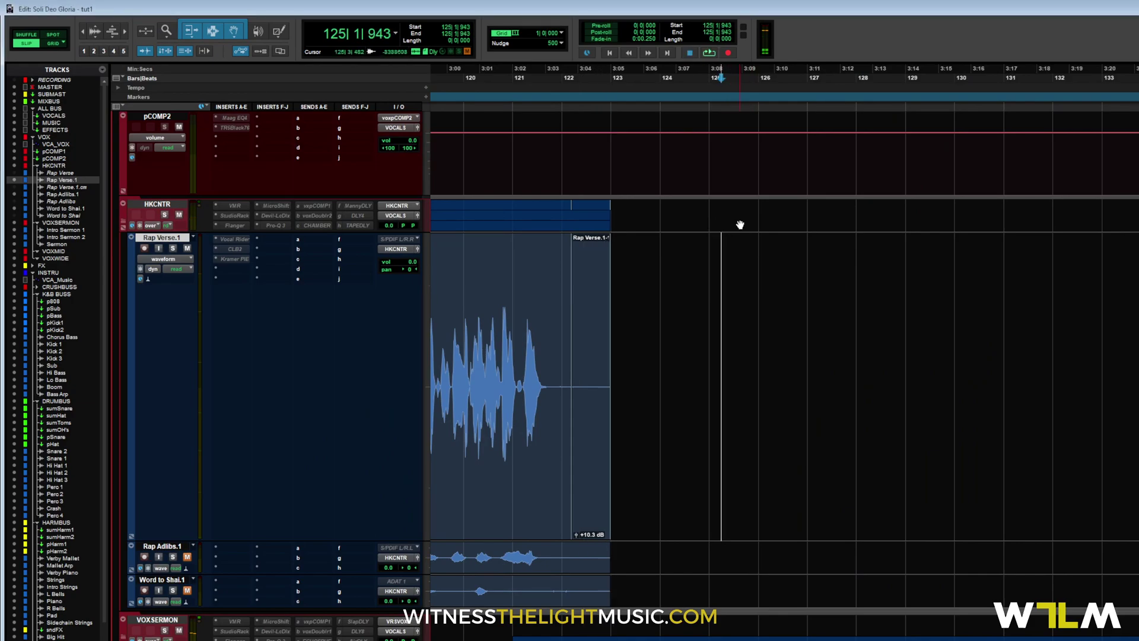
scroll(796, 415, left, 5)
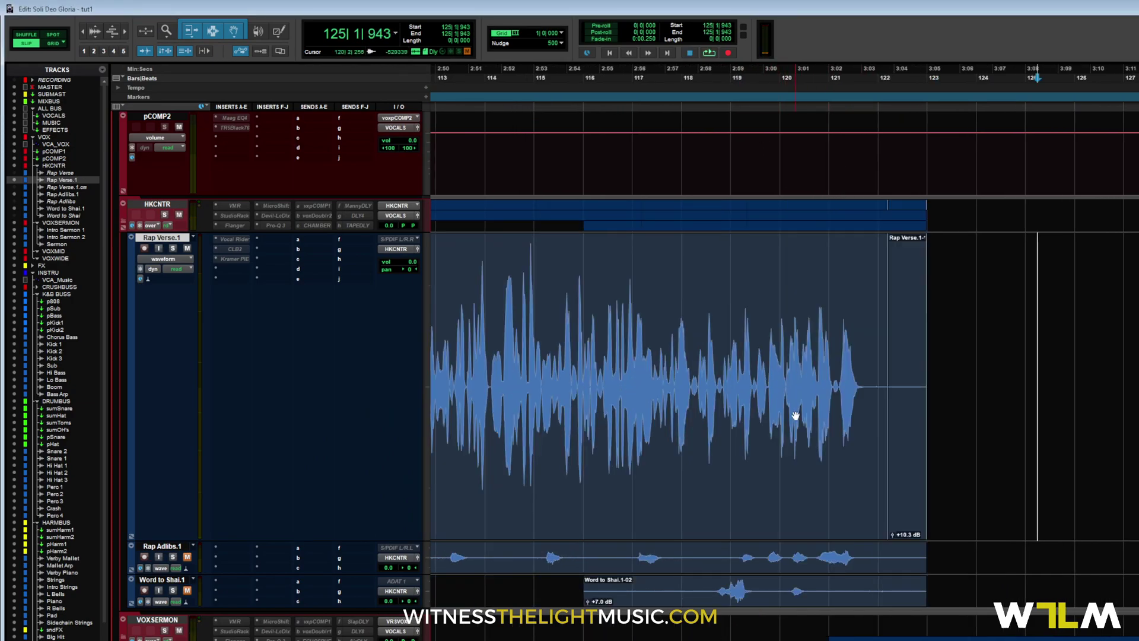
scroll(796, 415, left, 5)
scroll(807, 409, right, 10)
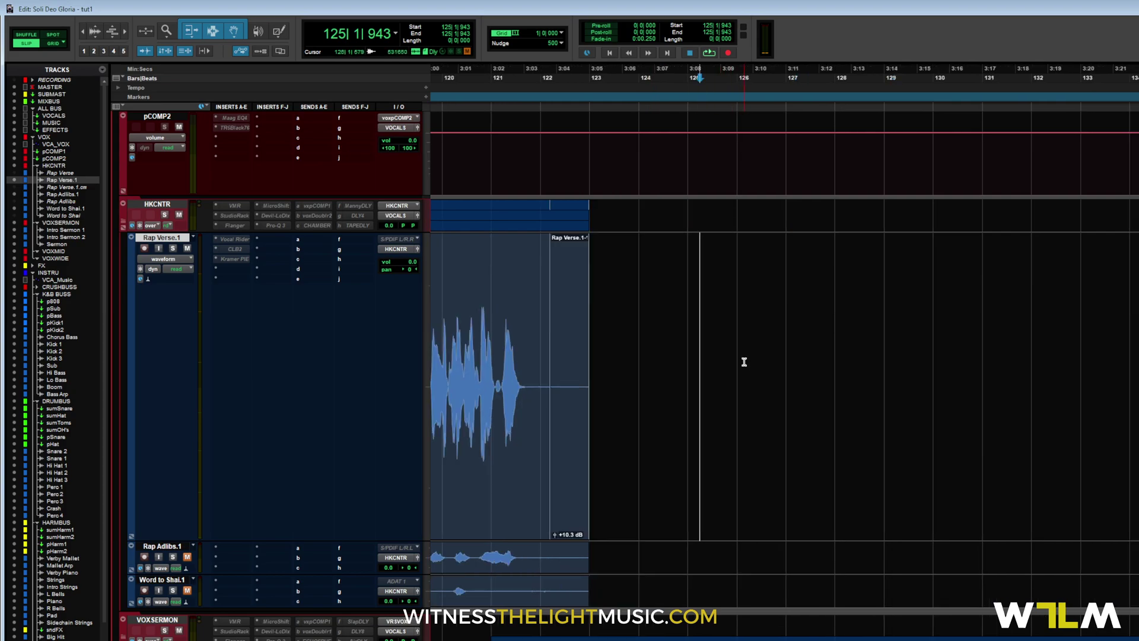
scroll(744, 361, left, 8)
Select Rap Verse.1 from 104|3 to 121|3 and zoom in on the selection's start.
key(ctrl+[)
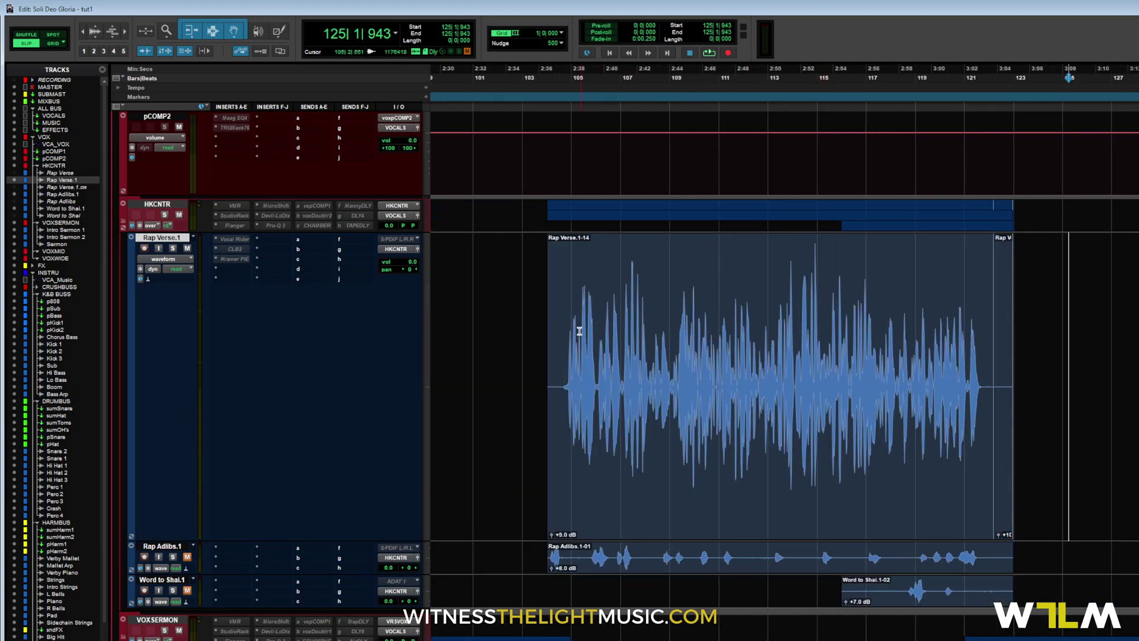
drag(558, 342, 981, 387)
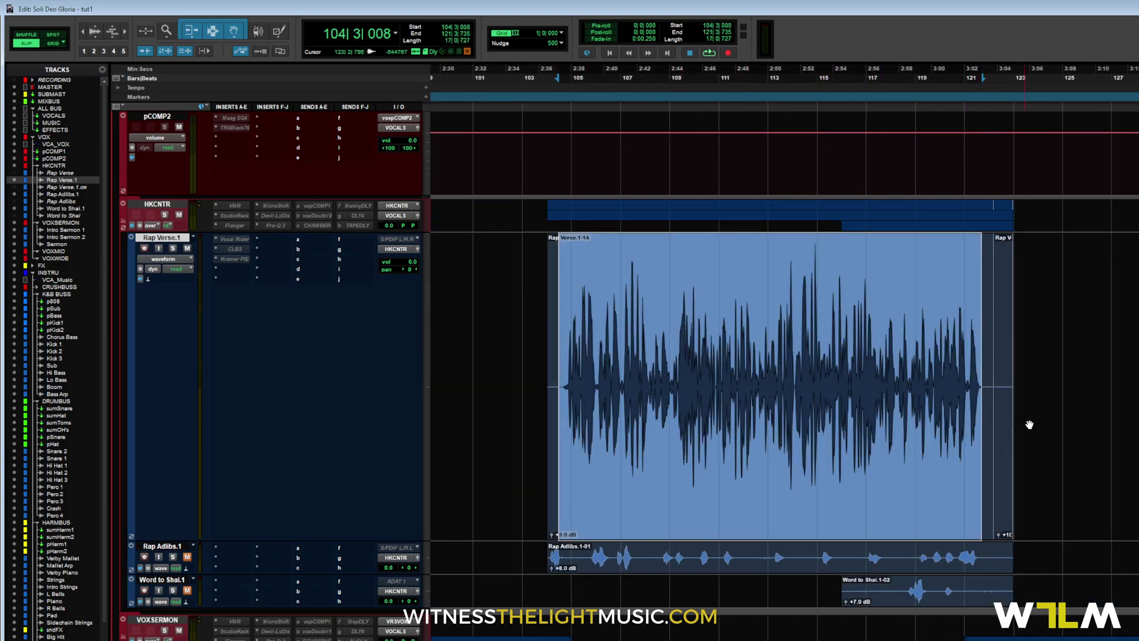
key(ctrl+])
scroll(949, 453, left, 3)
scroll(1017, 453, right, 6)
scroll(1013, 452, left, 4)
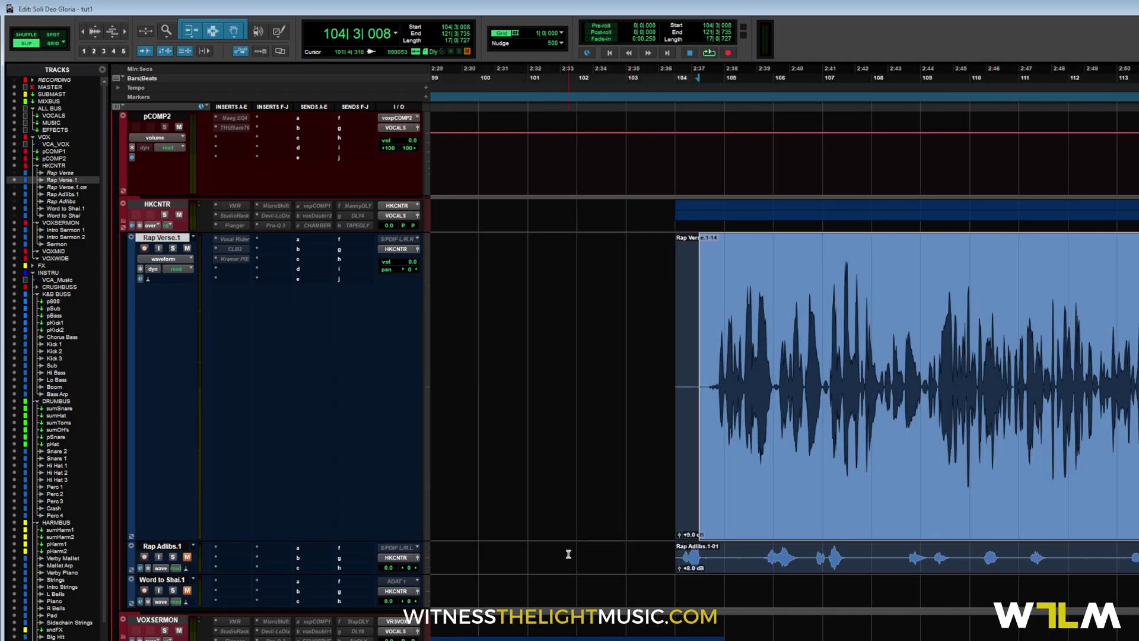
scroll(493, 504, right, 4)
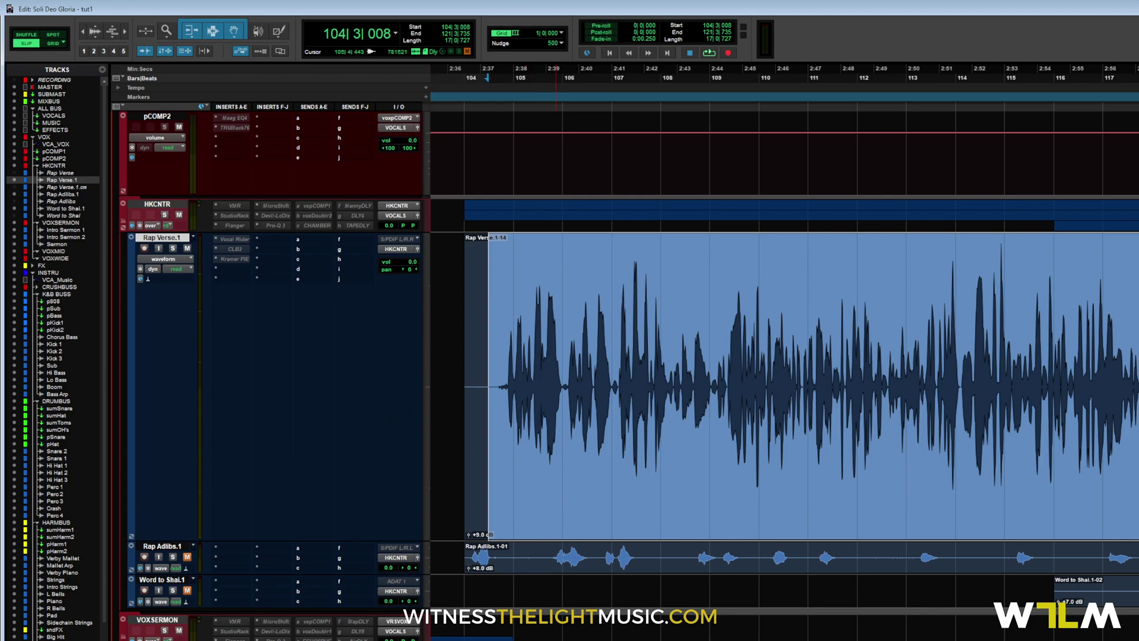
Solo Rap Verse.1 and play the bar 104–109 passage on its own.
click(671, 323)
key(ctrl+bracketright)
key(ctrl+bracketright)
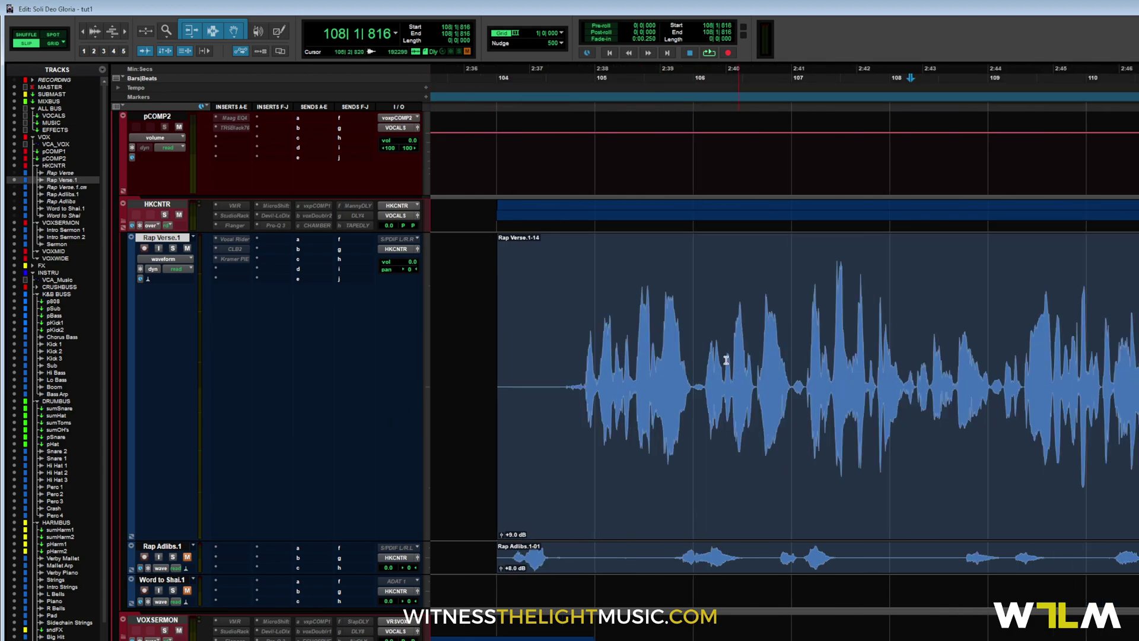
click(172, 248)
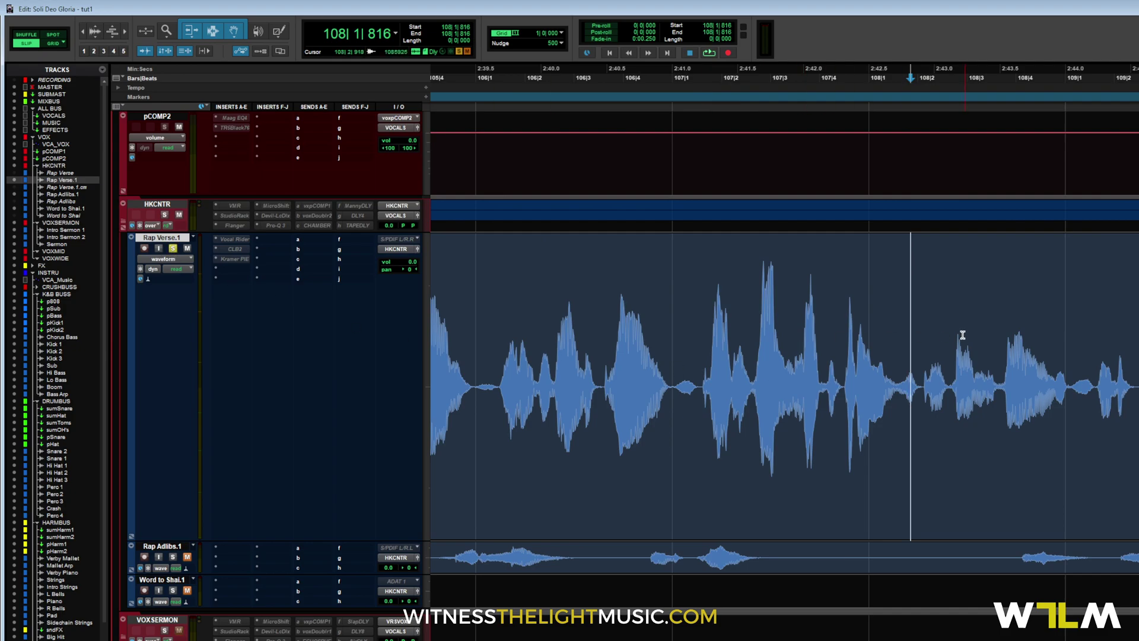
key(ctrl+bracketleft)
click(919, 333)
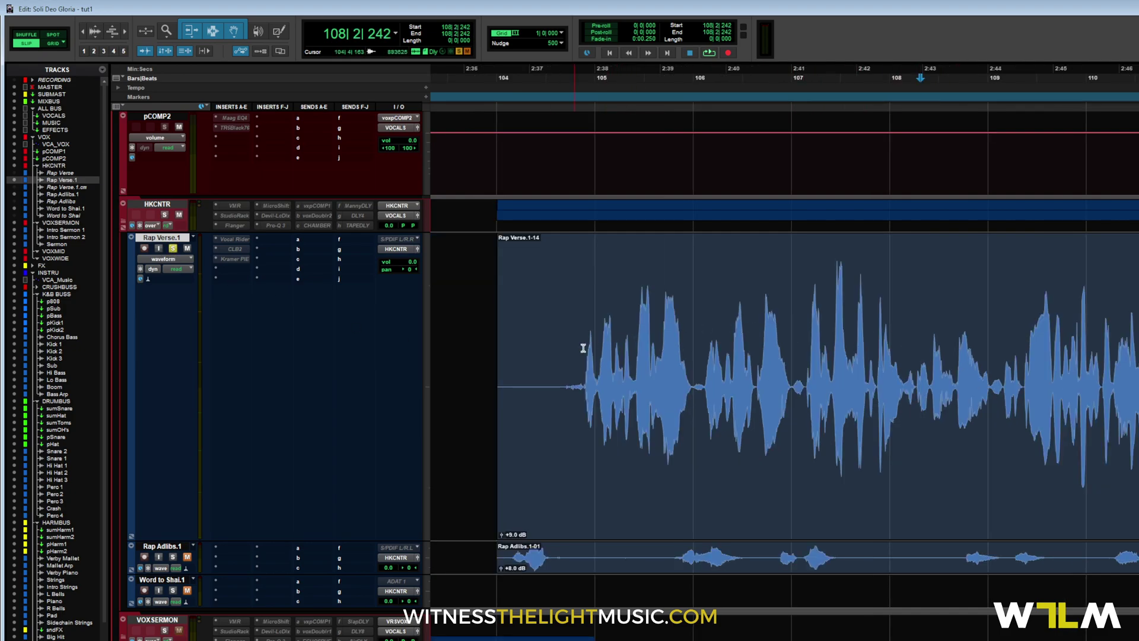
drag(574, 345, 1023, 407)
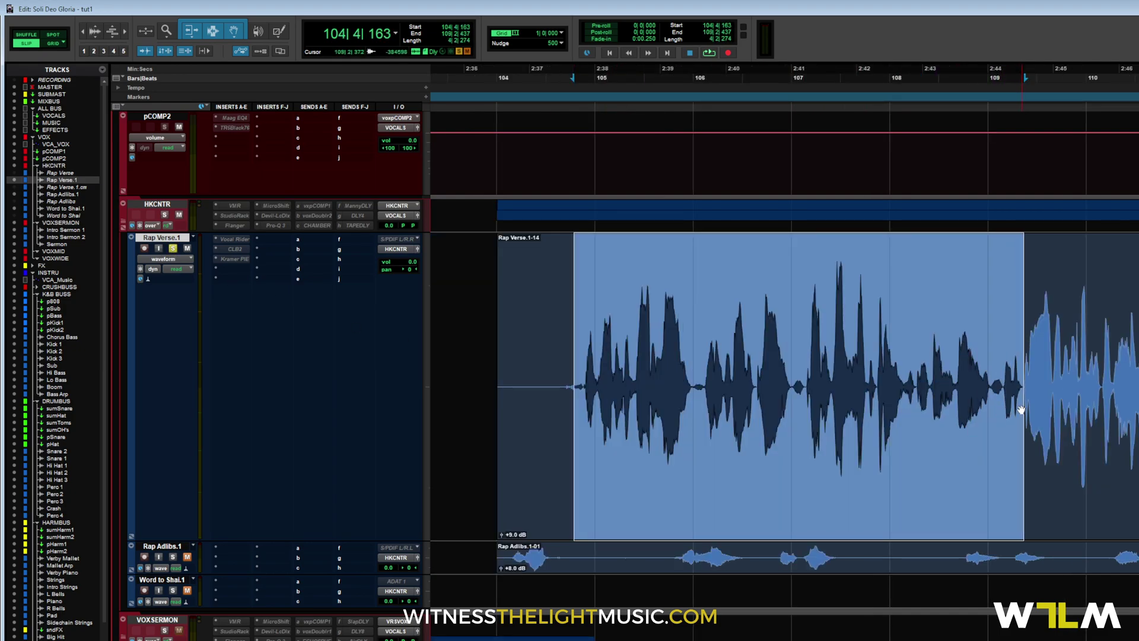
key(space)
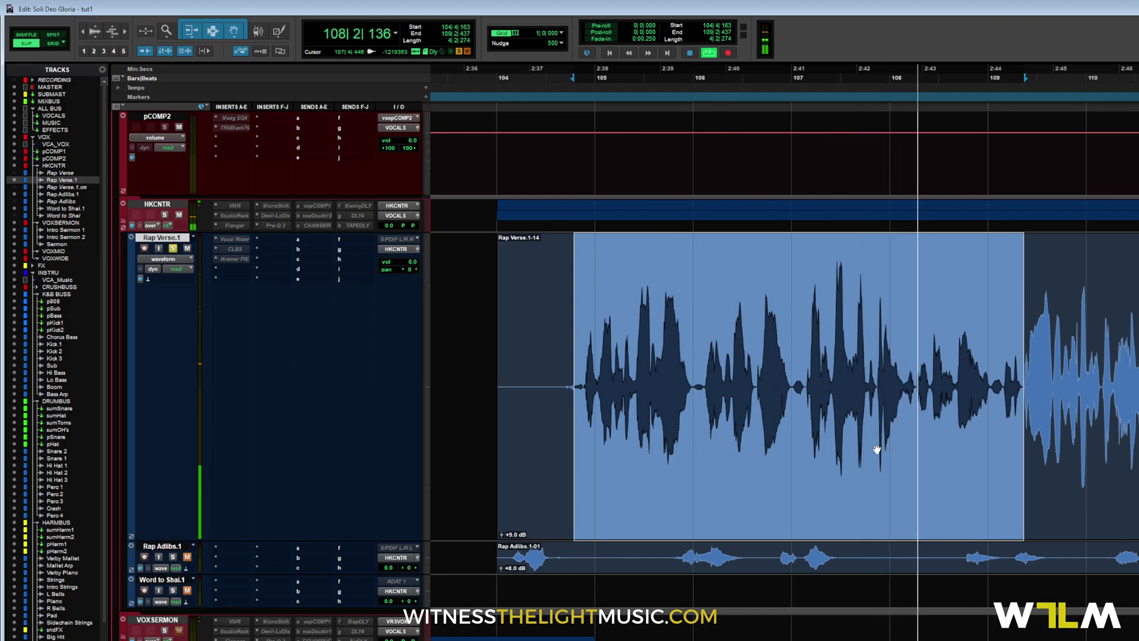
key(space)
Unsolo Rap Verse.1 and replay bars 104–109 together with the full mix.
click(916, 339)
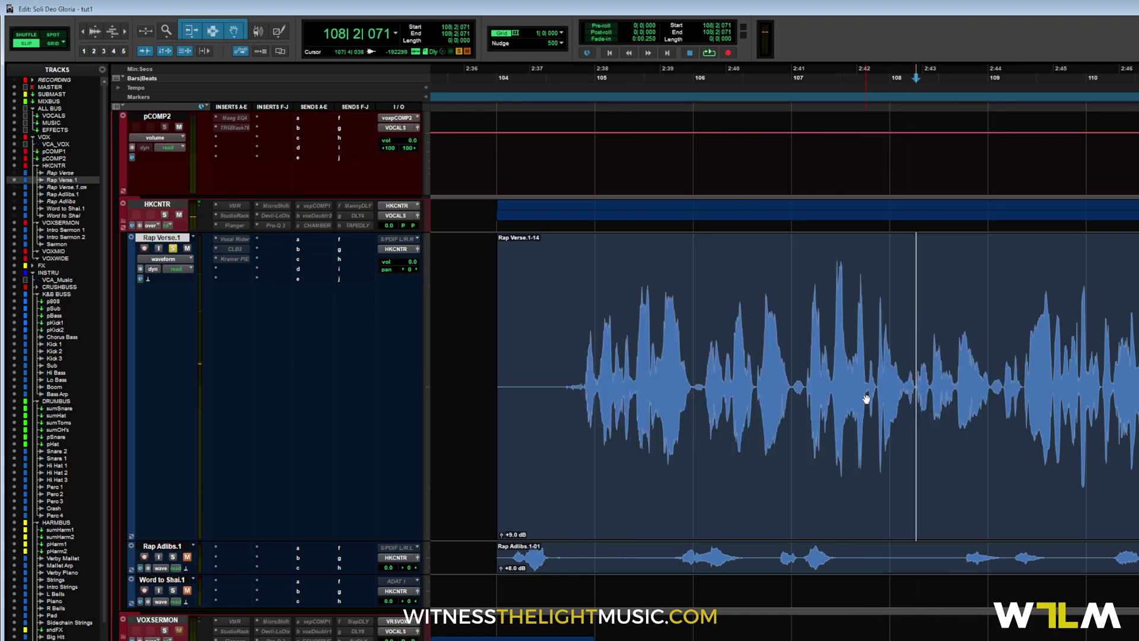
drag(1026, 373, 532, 347)
click(172, 249)
key(space)
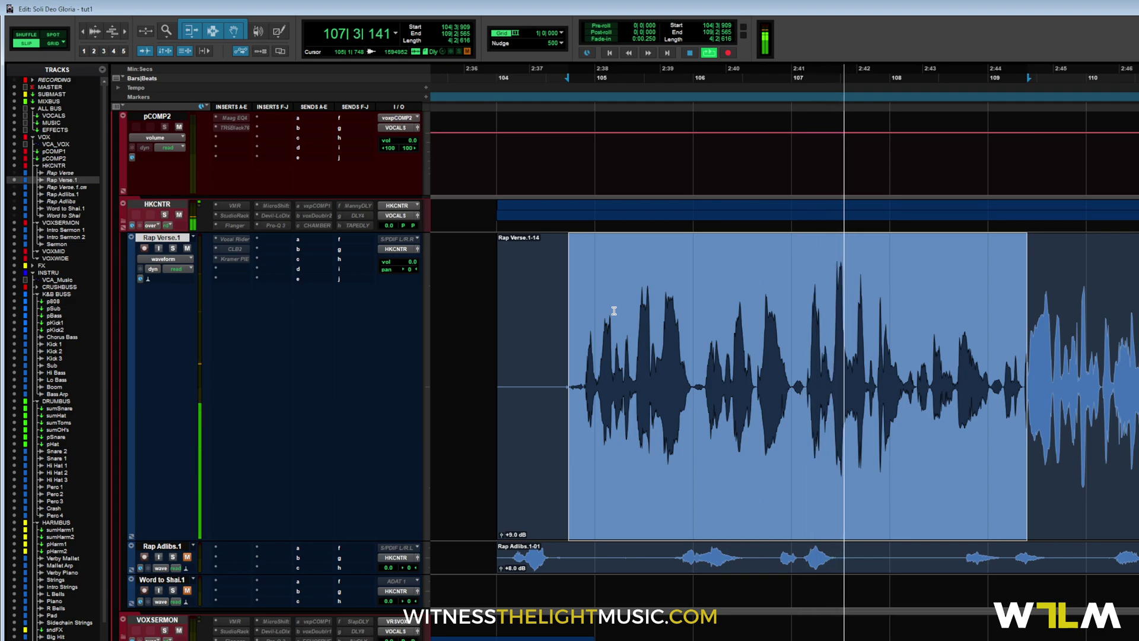
click(909, 317)
drag(1025, 351, 901, 374)
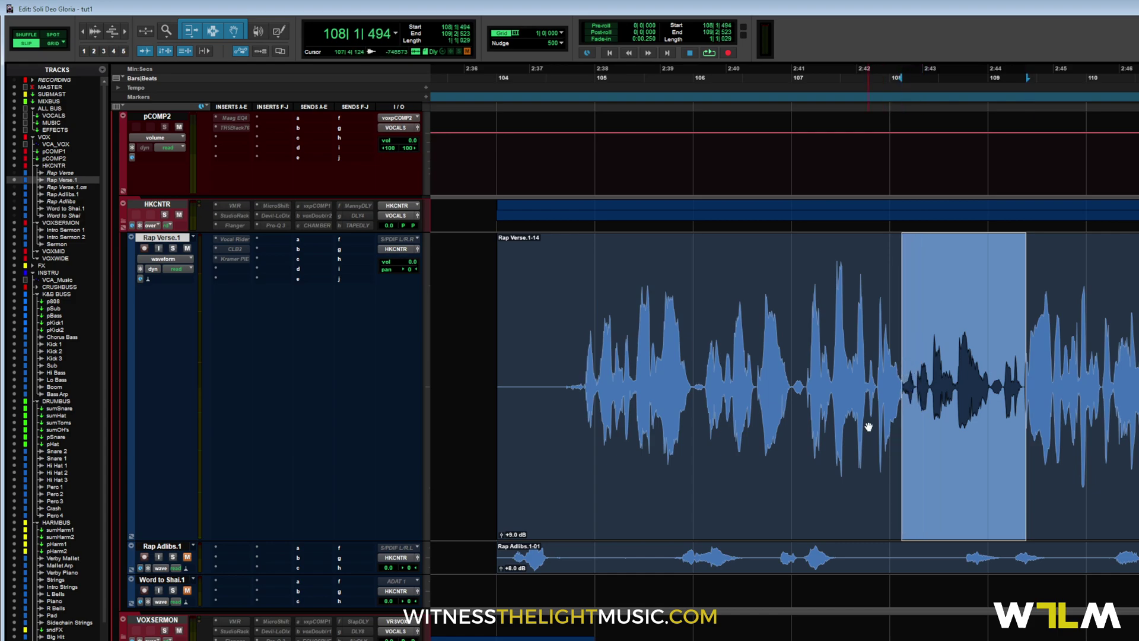
drag(570, 337, 1021, 452)
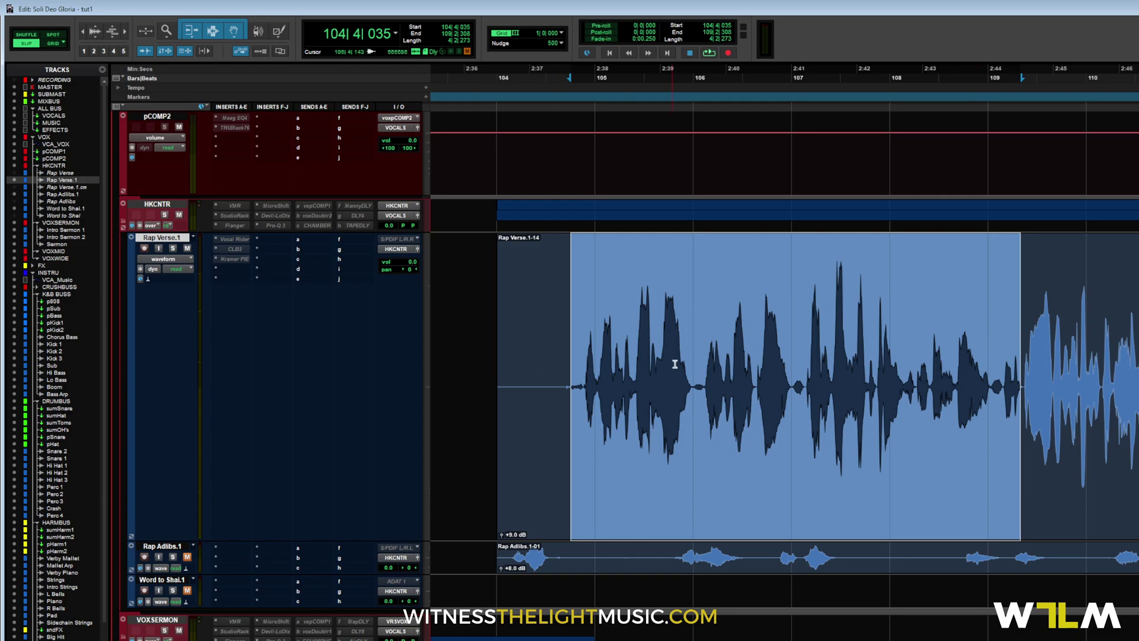
Separate the phrase from 108|2 to 109|2 into its own clip.
click(918, 332)
key(ctrl+bracketright)
key(ctrl+bracketright)
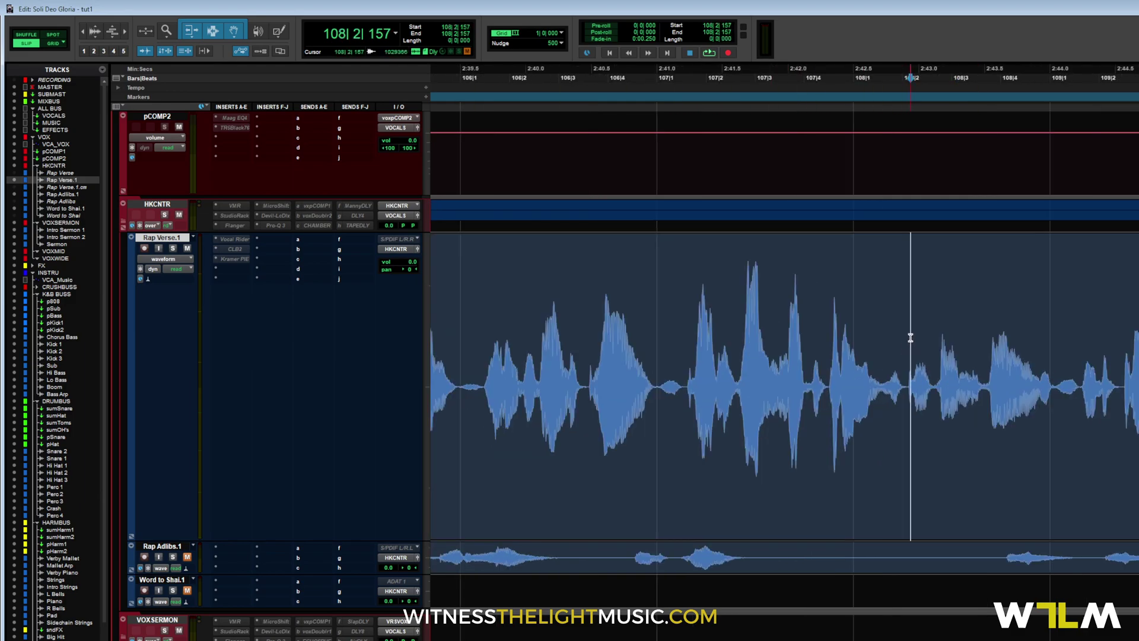
drag(903, 332, 1119, 409)
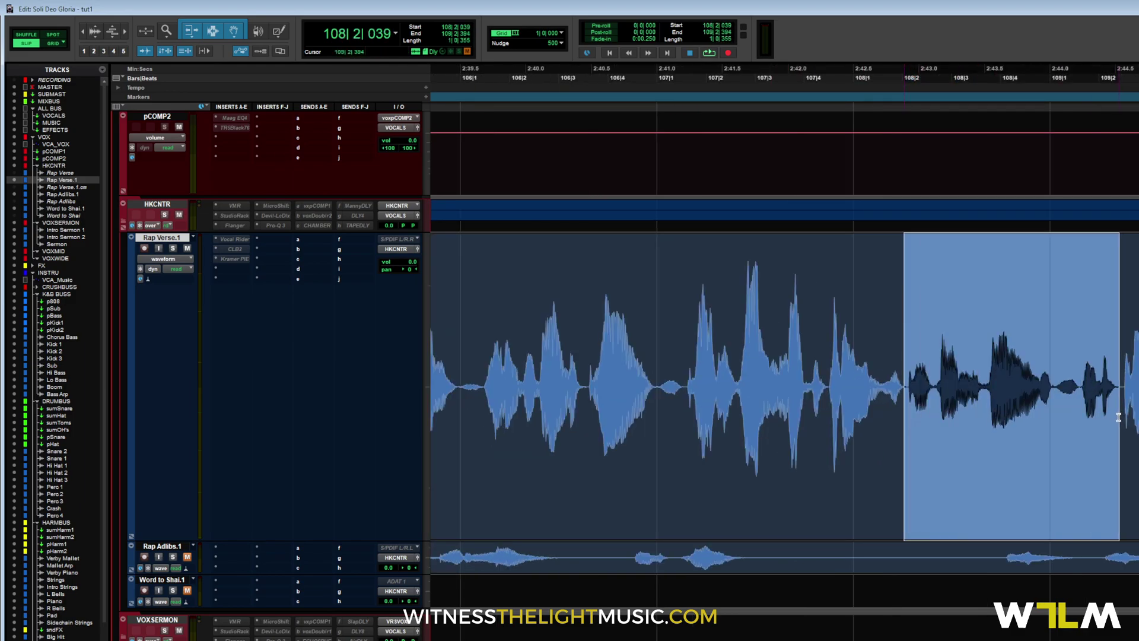
key(ctrl+e)
key(ctrl+bracketleft)
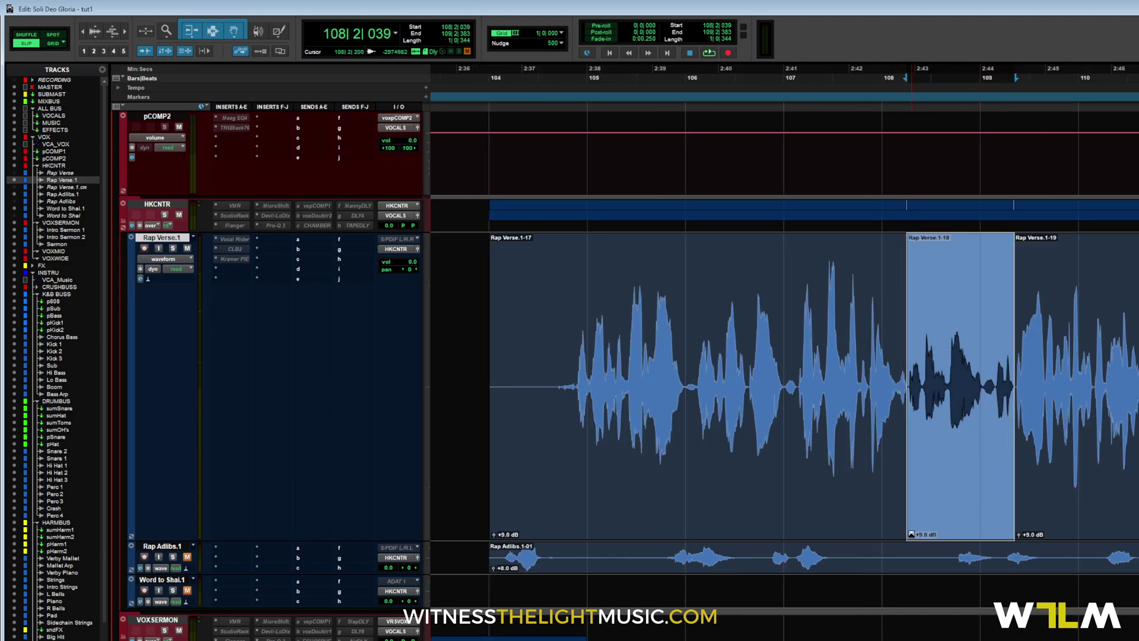
Raise the new Rap Verse.1-18 clip's gain from +9 to +14 dB and play it back.
drag(912, 536, 918, 535)
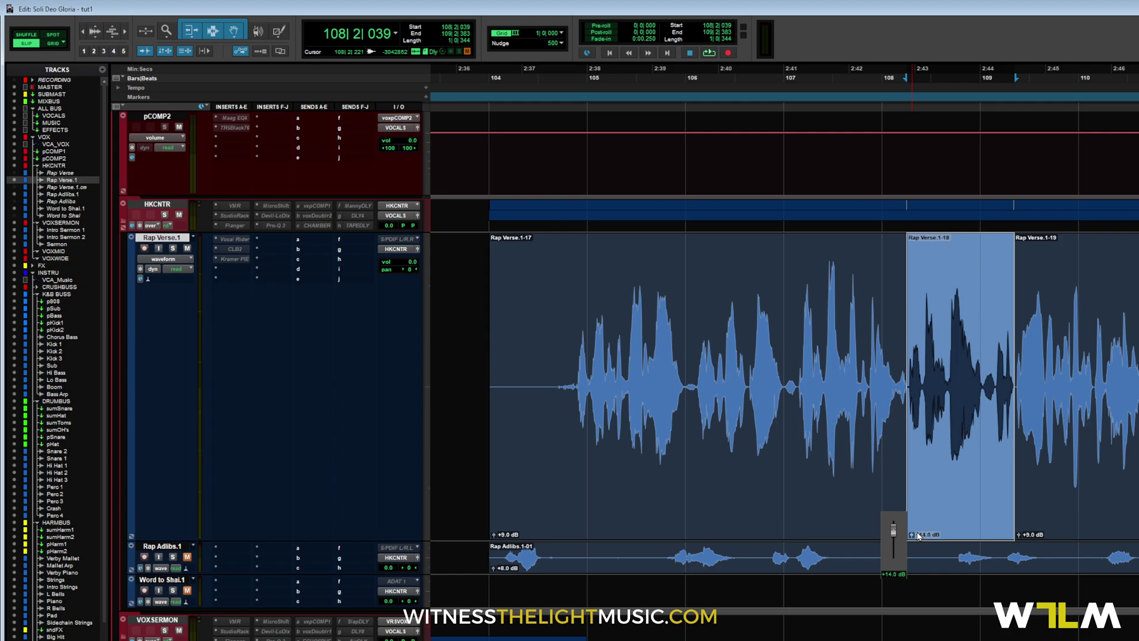
key(ctrl+bracketright)
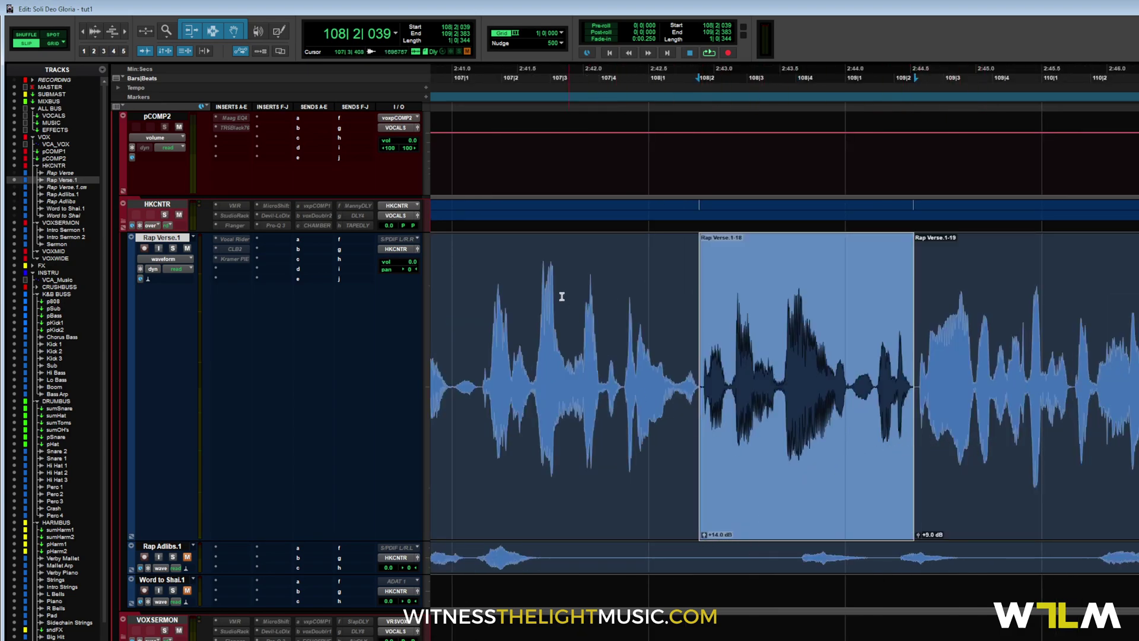
click(484, 308)
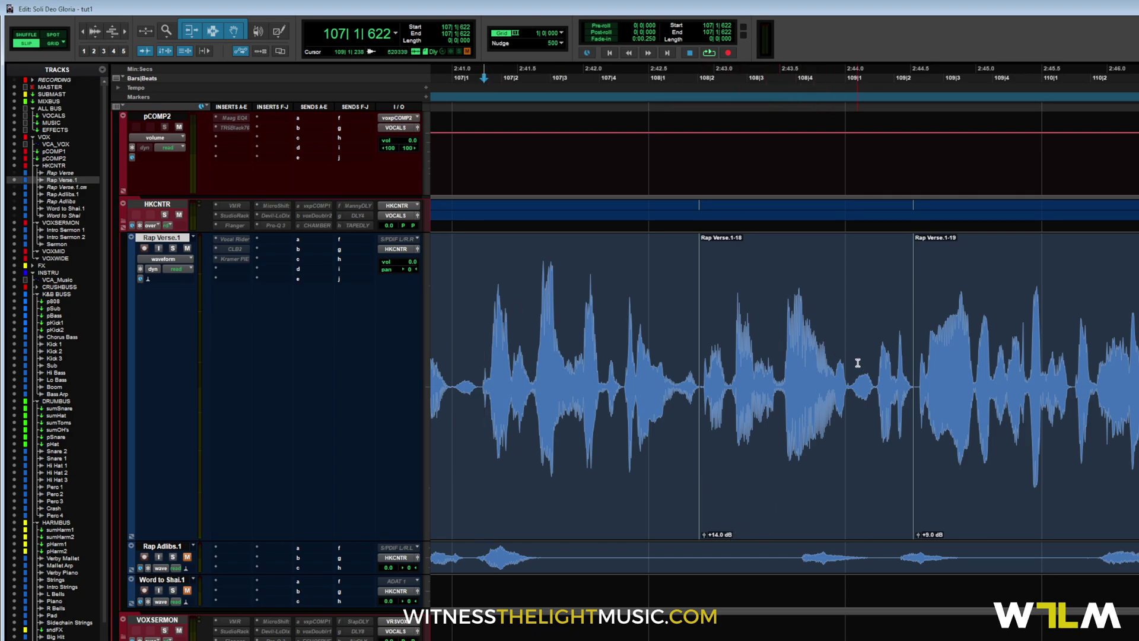
key(r)
key(space)
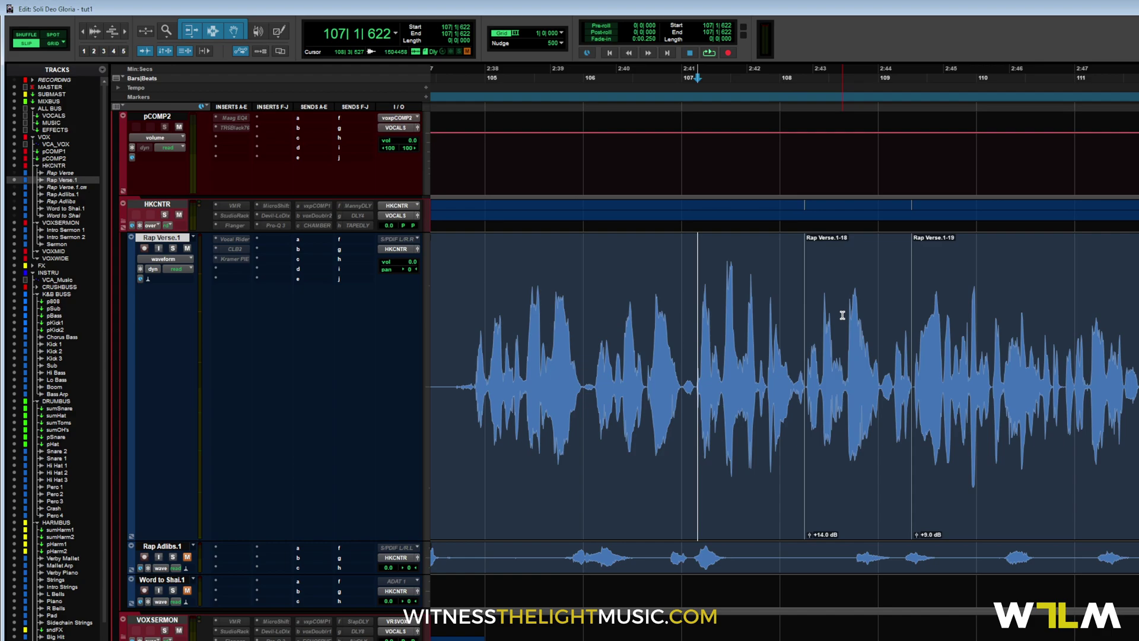
Play from bar 107 twice to hear the boosted phrase.
key(space)
scroll(860, 486, right, 2)
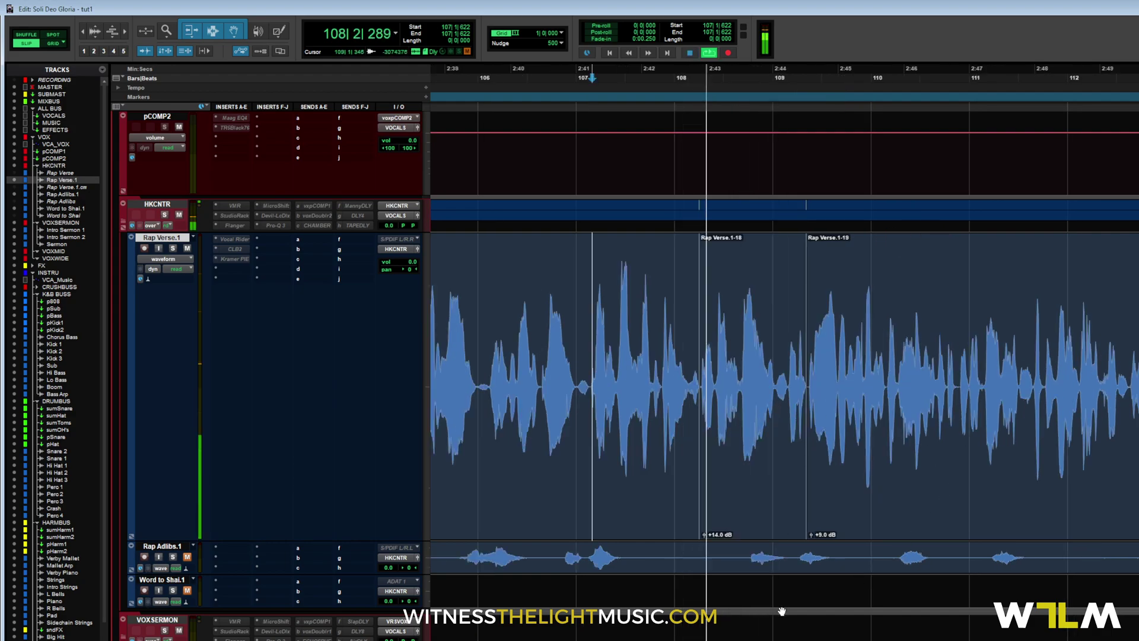
key(space)
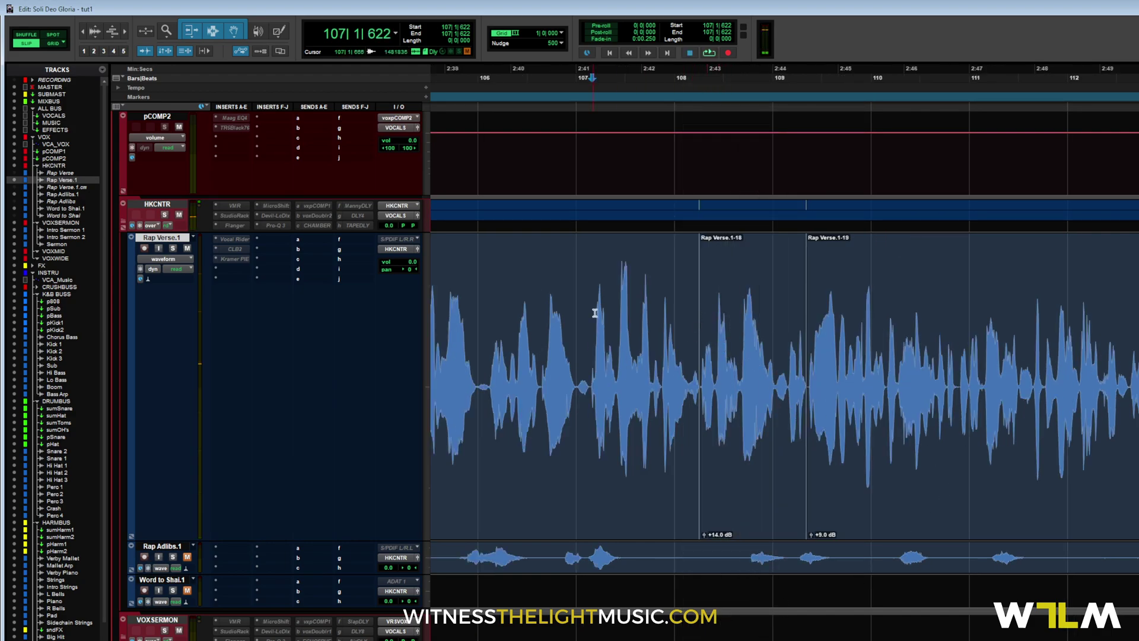
key(space)
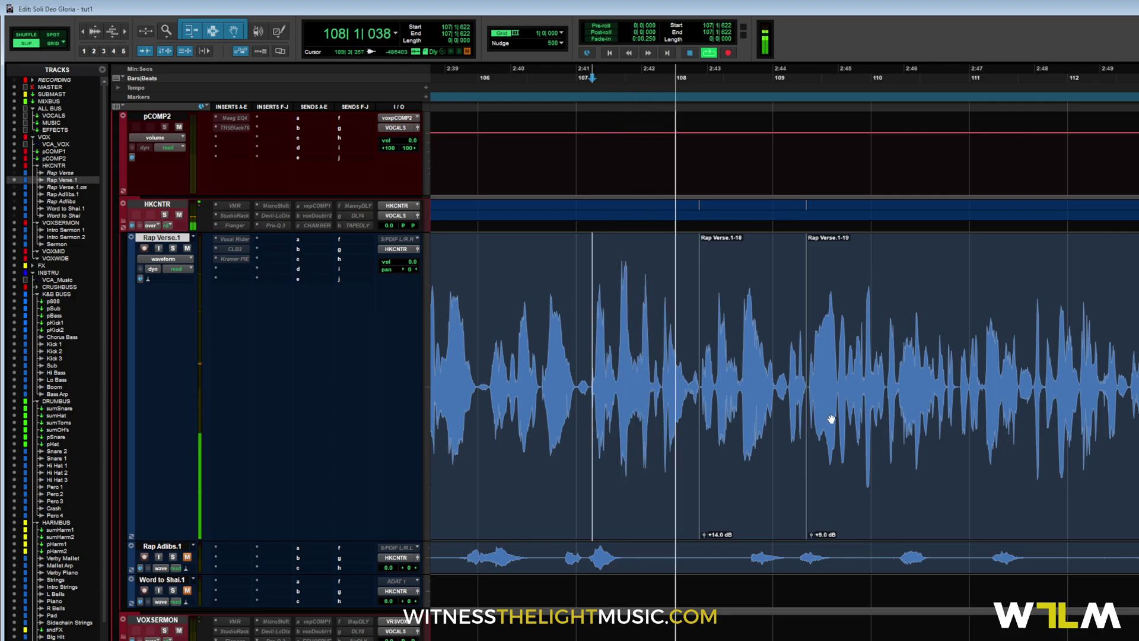
key(space)
Move the start of Rap Verse.1-18 earlier and play from 107|4|424 to check it.
click(696, 344)
key(ctrl+bracketright)
key(ctrl+bracketright)
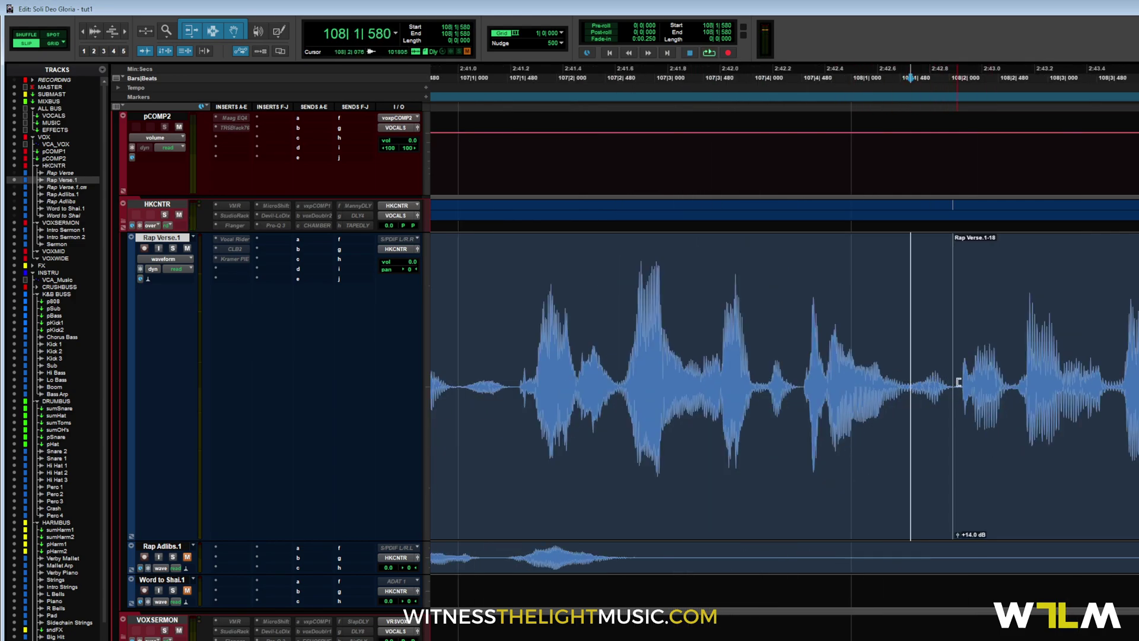
drag(952, 383, 951, 414)
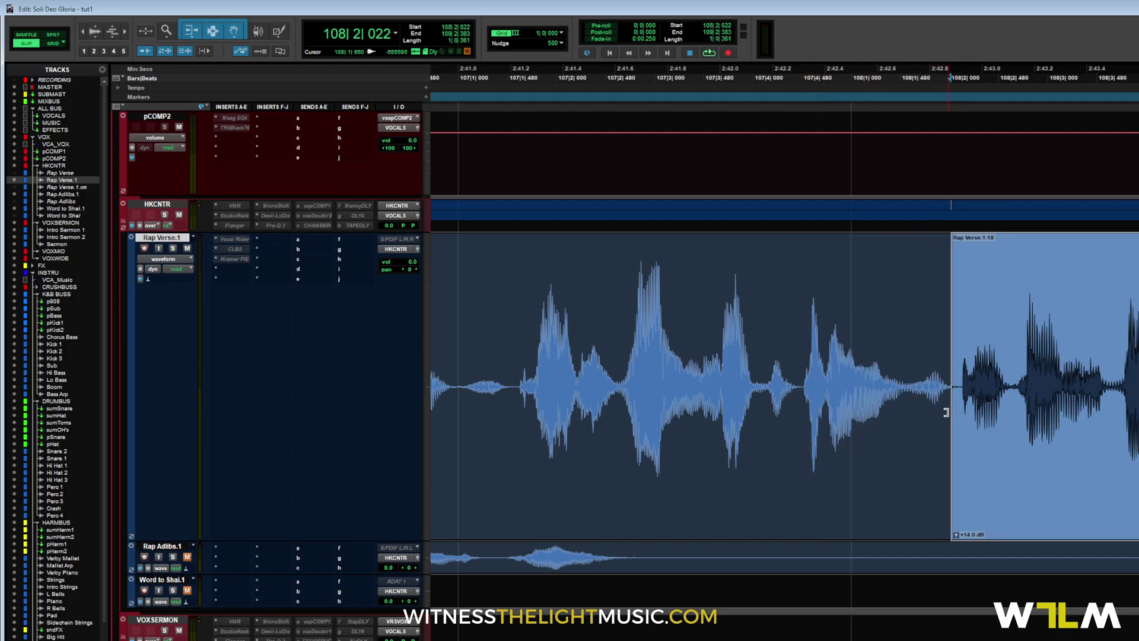
click(796, 325)
key(ctrl+bracketleft)
key(space)
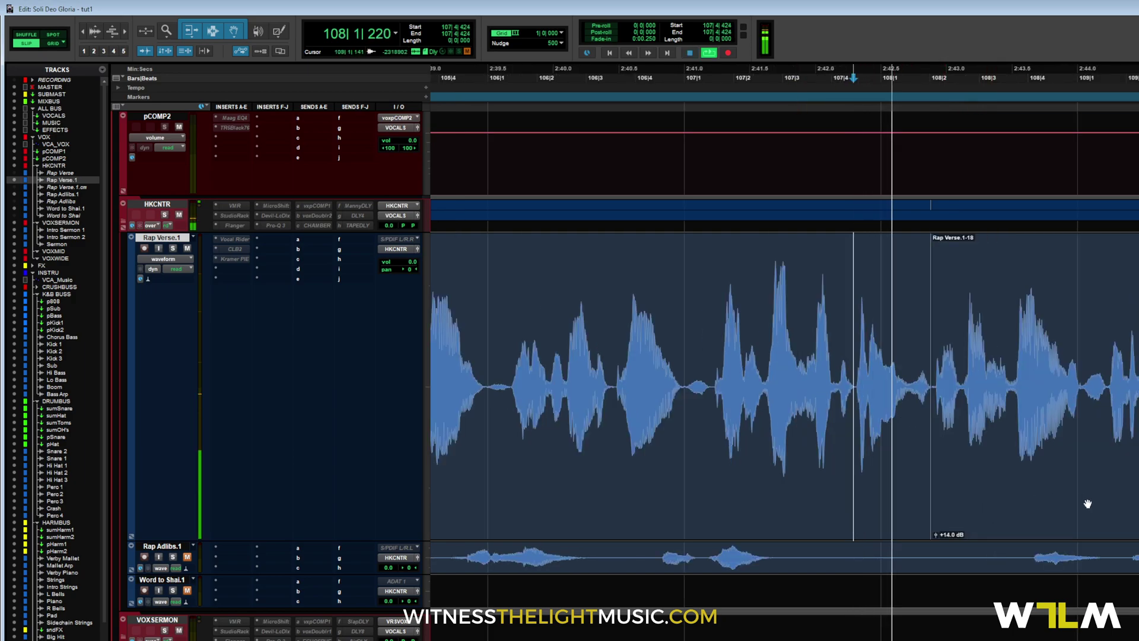
key(ctrl+bracketleft)
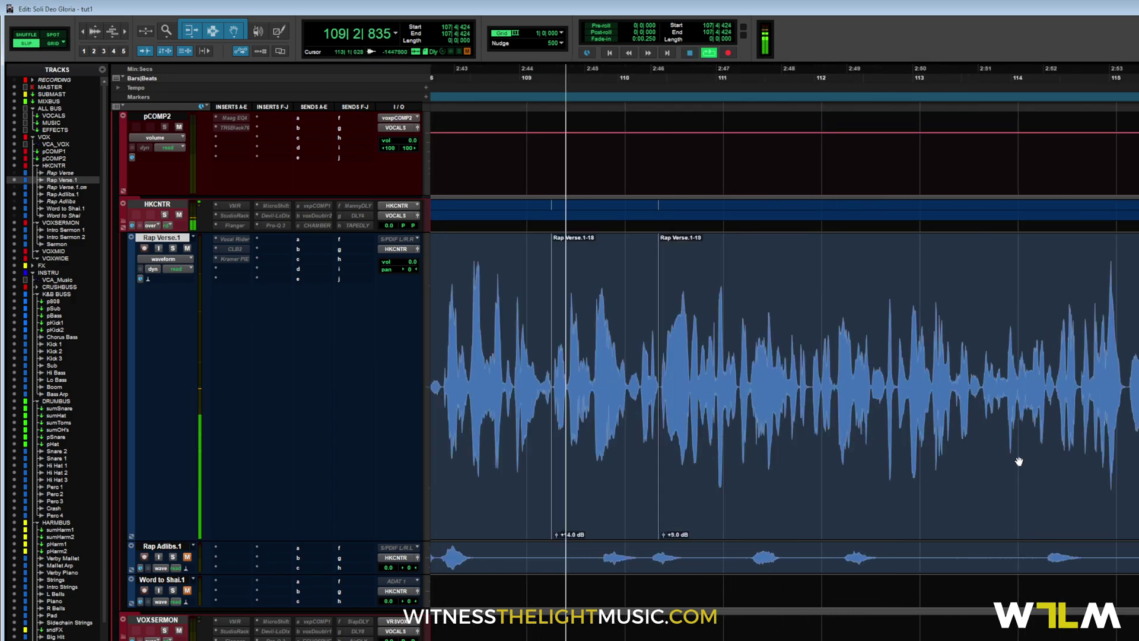
key(ctrl+bracketleft)
key(space)
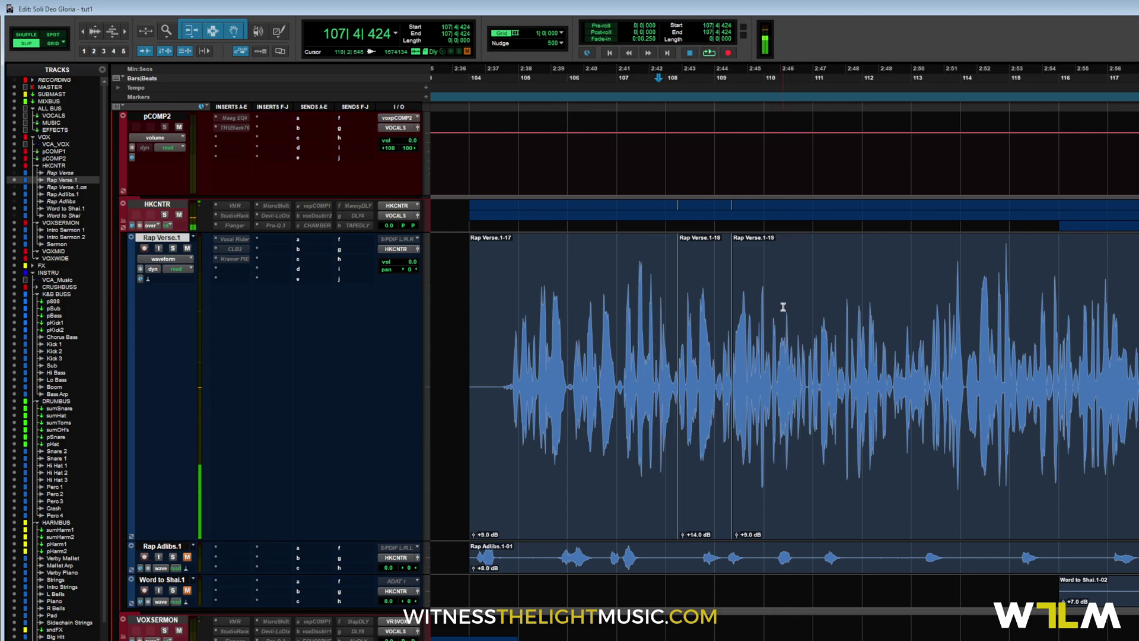
Zoom in on bars 110–111 and select just the quiet word after bar 110.
click(784, 308)
drag(784, 309, 853, 344)
key(ctrl+bracketright)
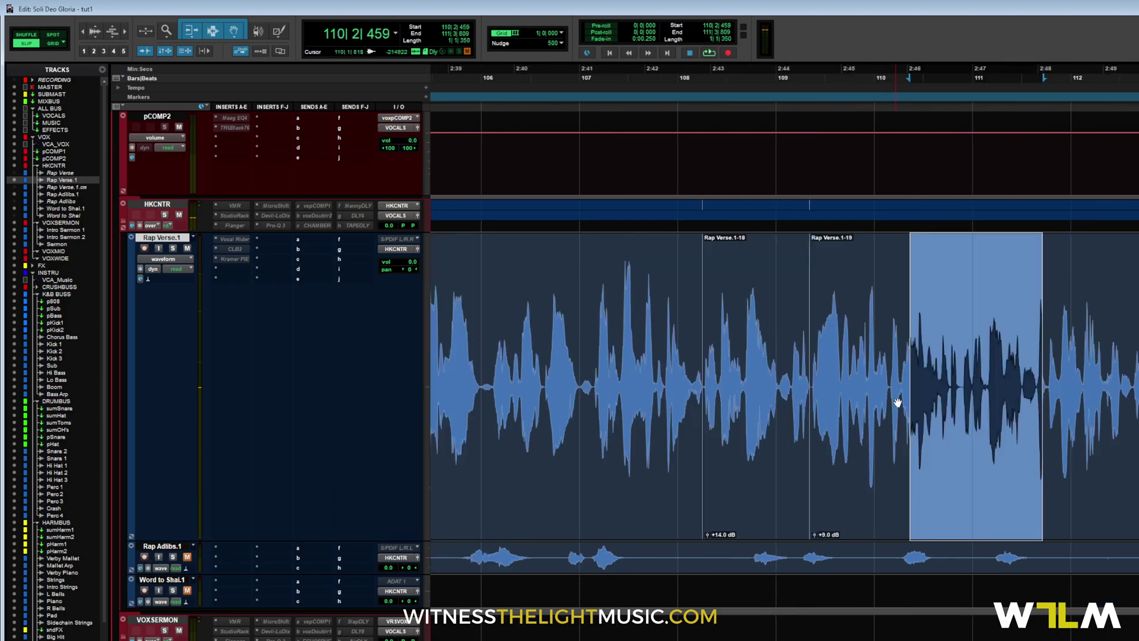
key(ctrl+bracketright)
click(865, 326)
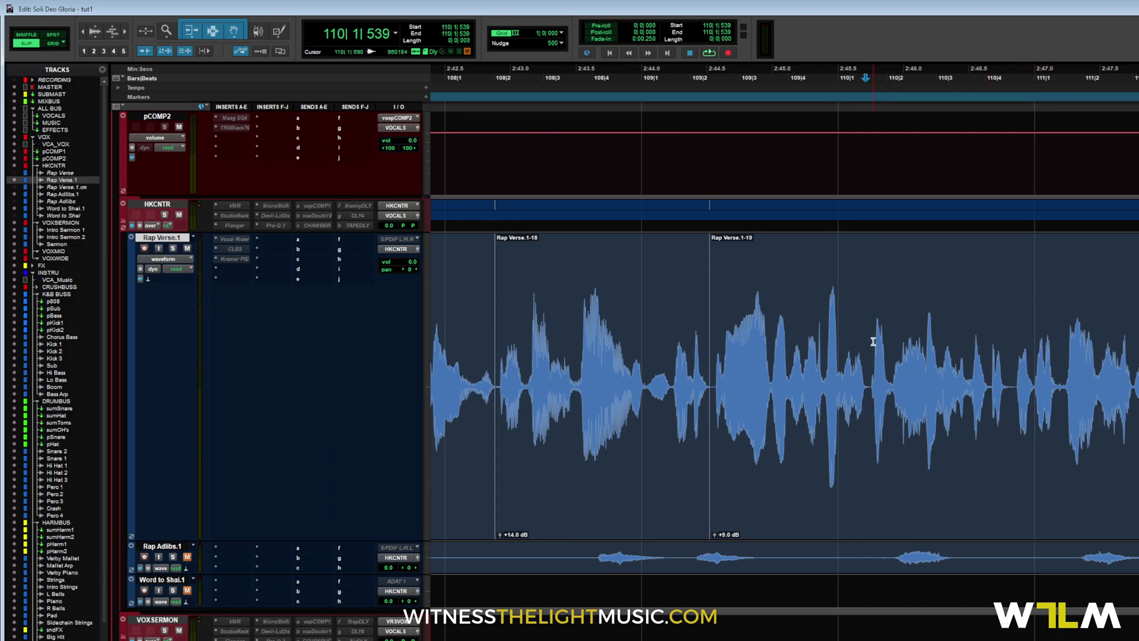
drag(869, 332, 925, 403)
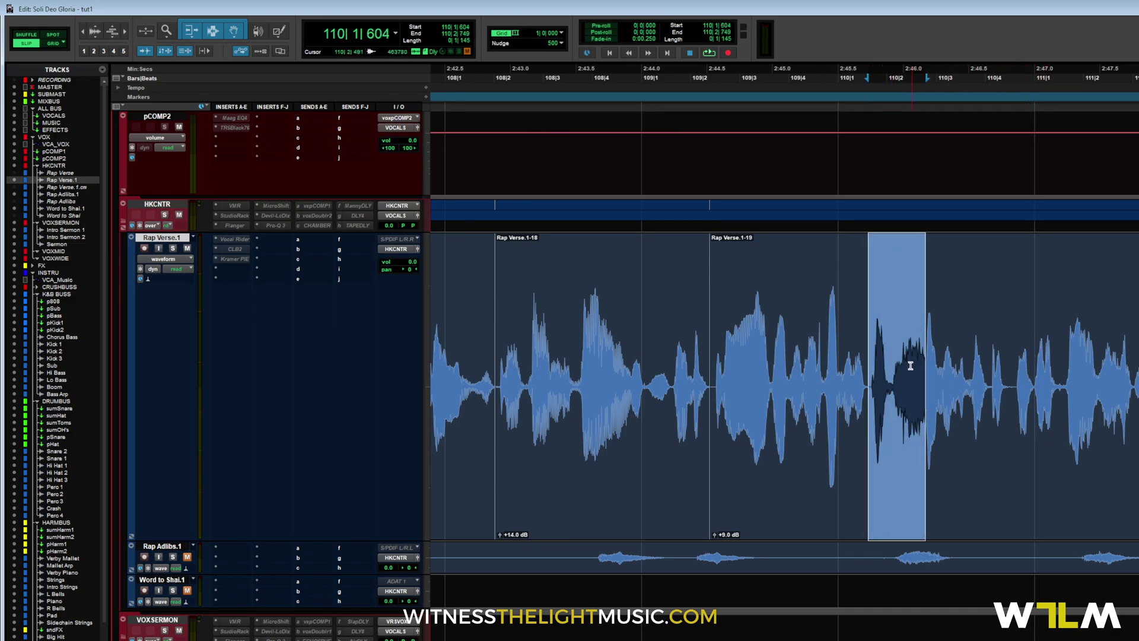
drag(895, 352, 924, 362)
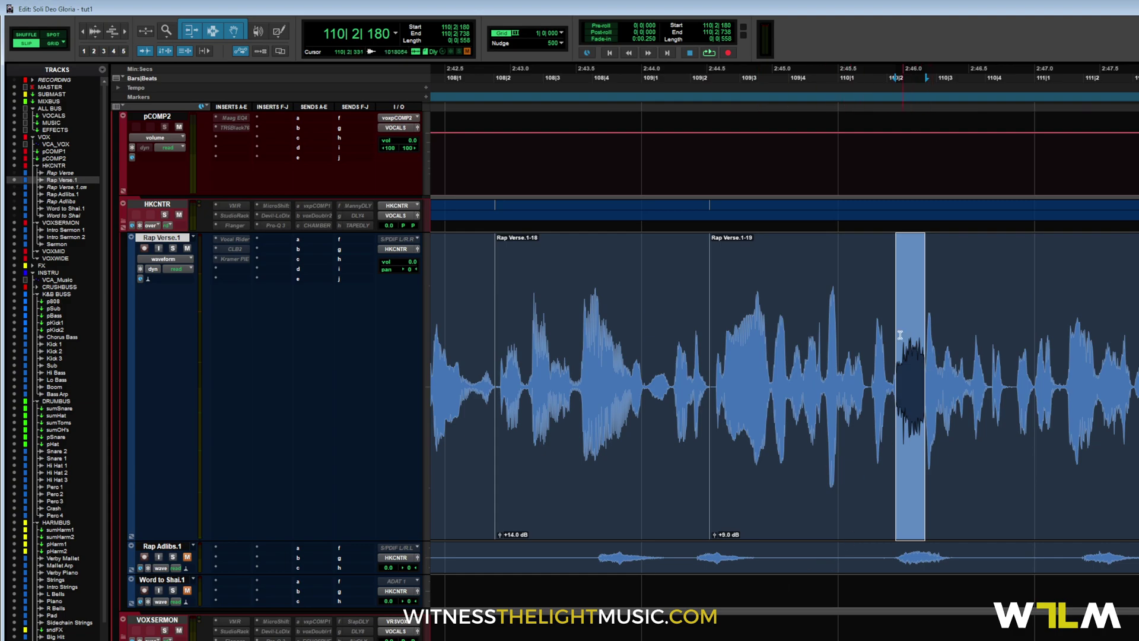
Play back the Rap Verse.1 vocal from bar 110.
click(864, 307)
scroll(882, 304, right, 3)
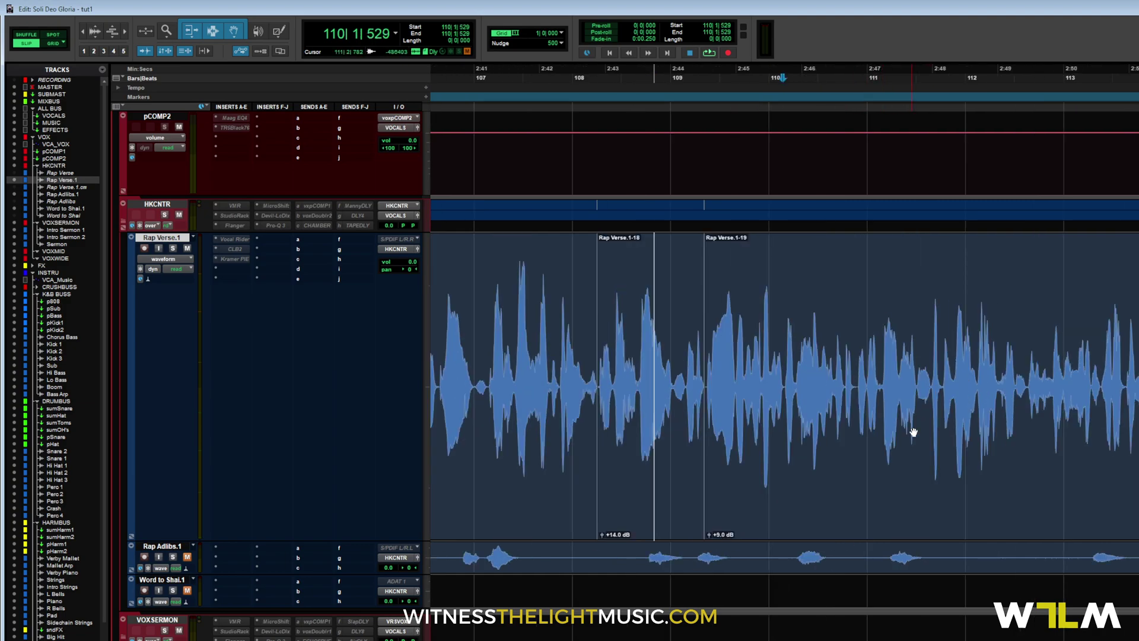
key(space)
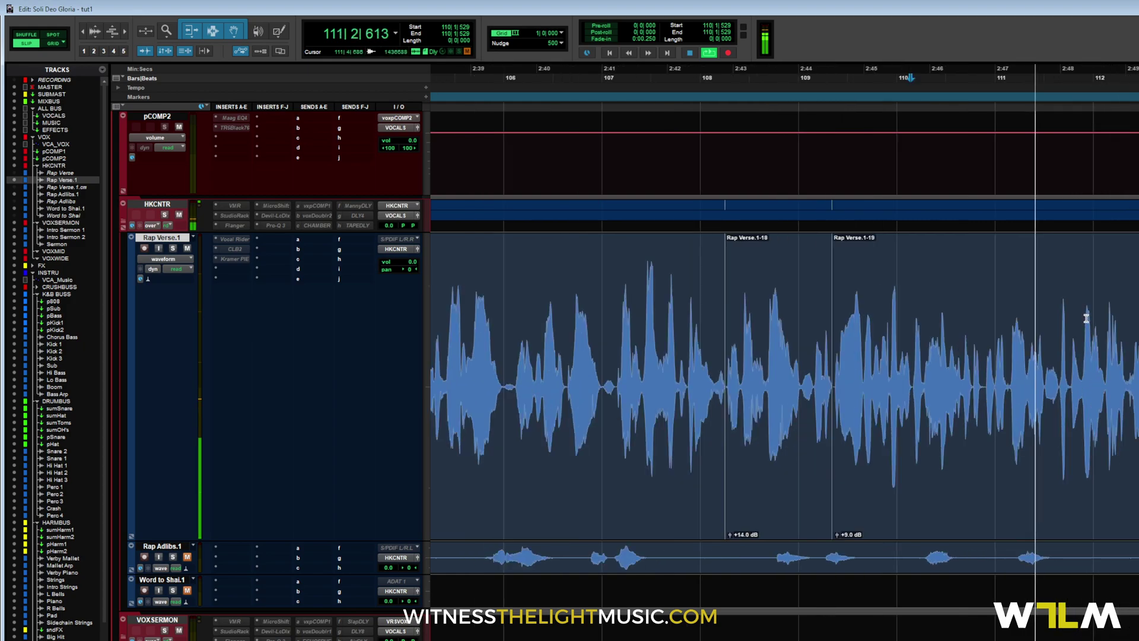
key(space)
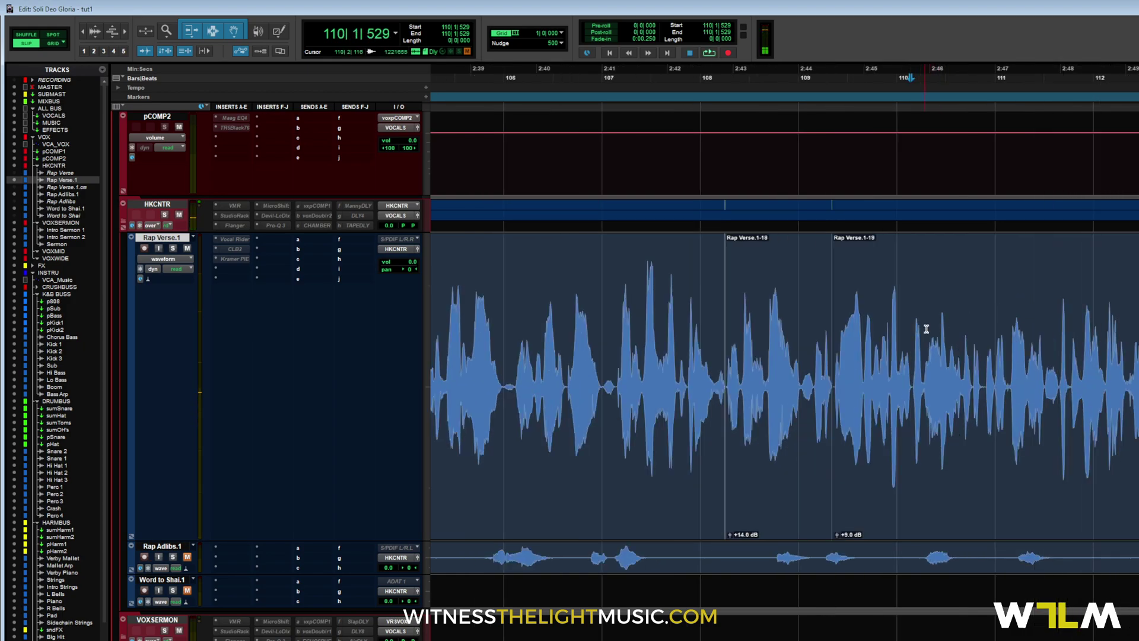
Select the first quiet phrase after bar 110 and separate it into its own clip.
click(963, 338)
key(ctrl+bracketright)
key(ctrl+bracketright)
key(ctrl+bracketright)
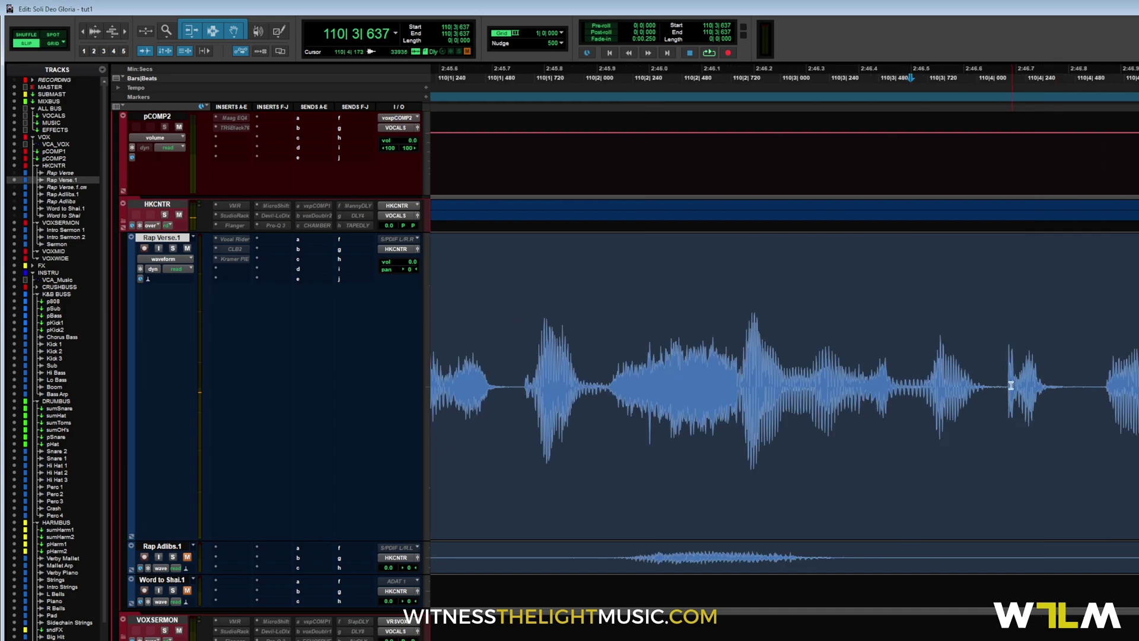
drag(993, 335, 1138, 344)
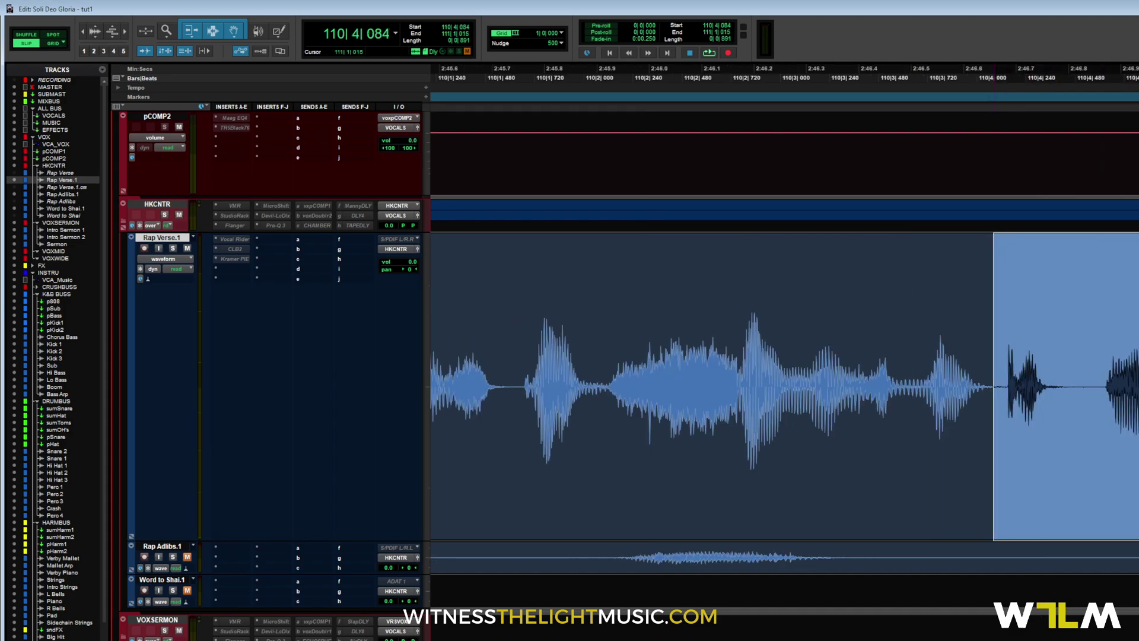
key(ctrl+bracketleft)
key(ctrl+bracketleft)
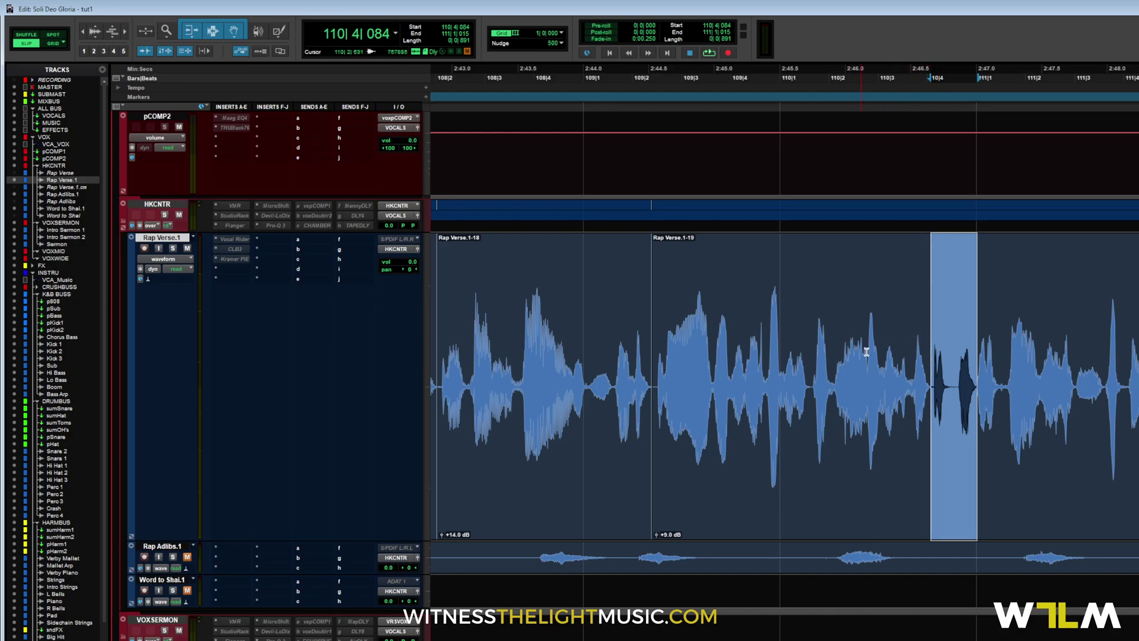
drag(930, 351, 1105, 508)
key(ctrl+e)
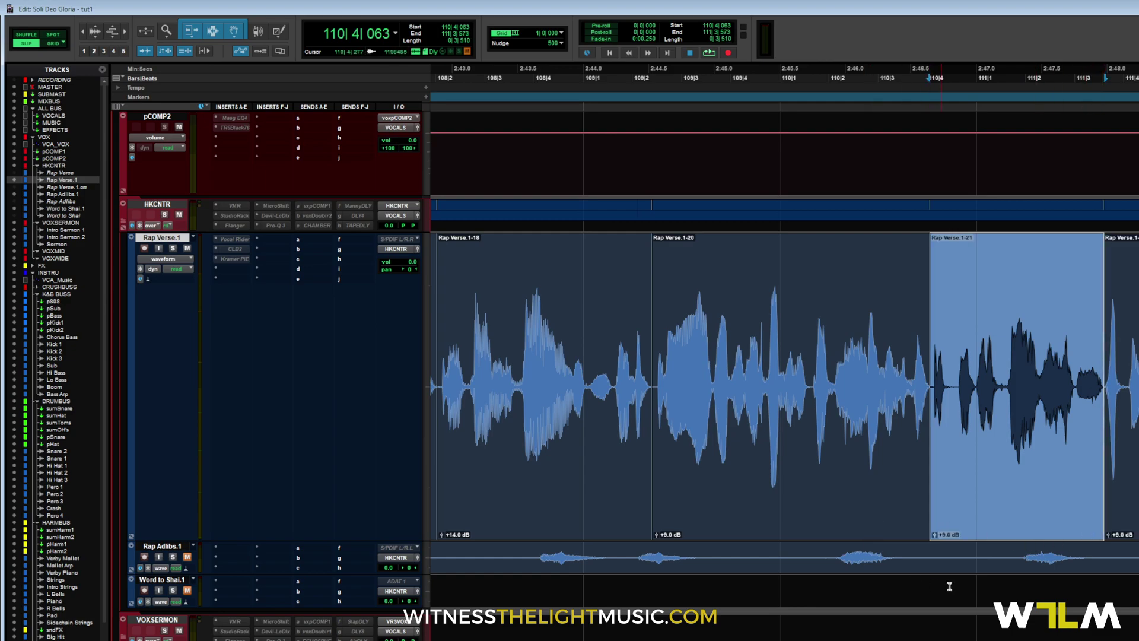
Raise Rap Verse.1-21's clip gain to +11.2 dB and play back the boosted phrase.
drag(925, 536, 934, 537)
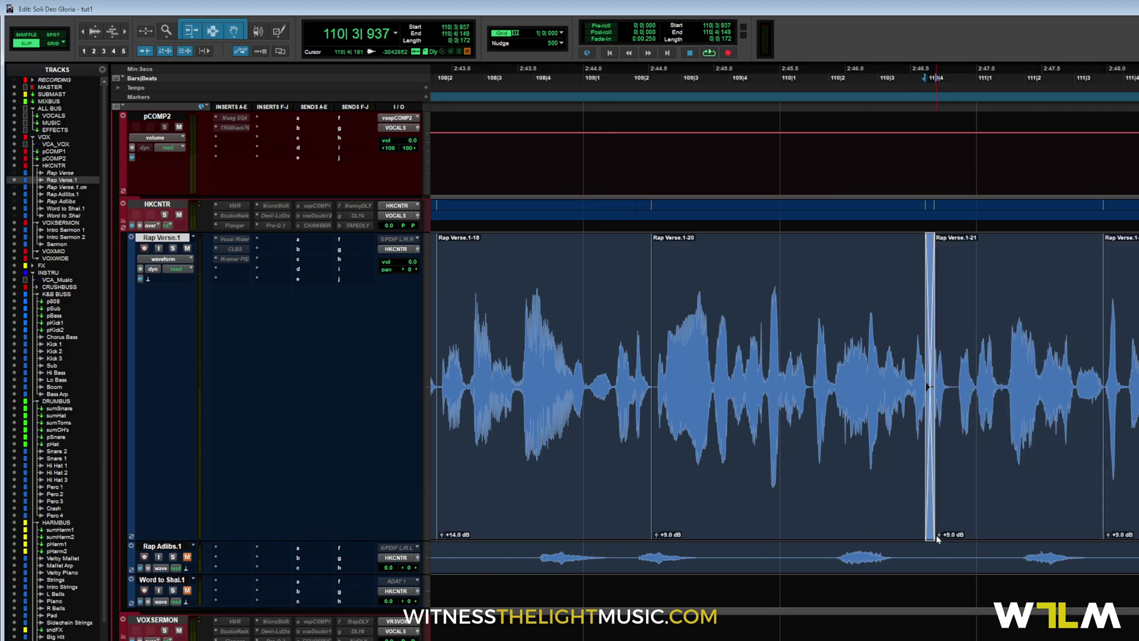
shift+click(943, 536)
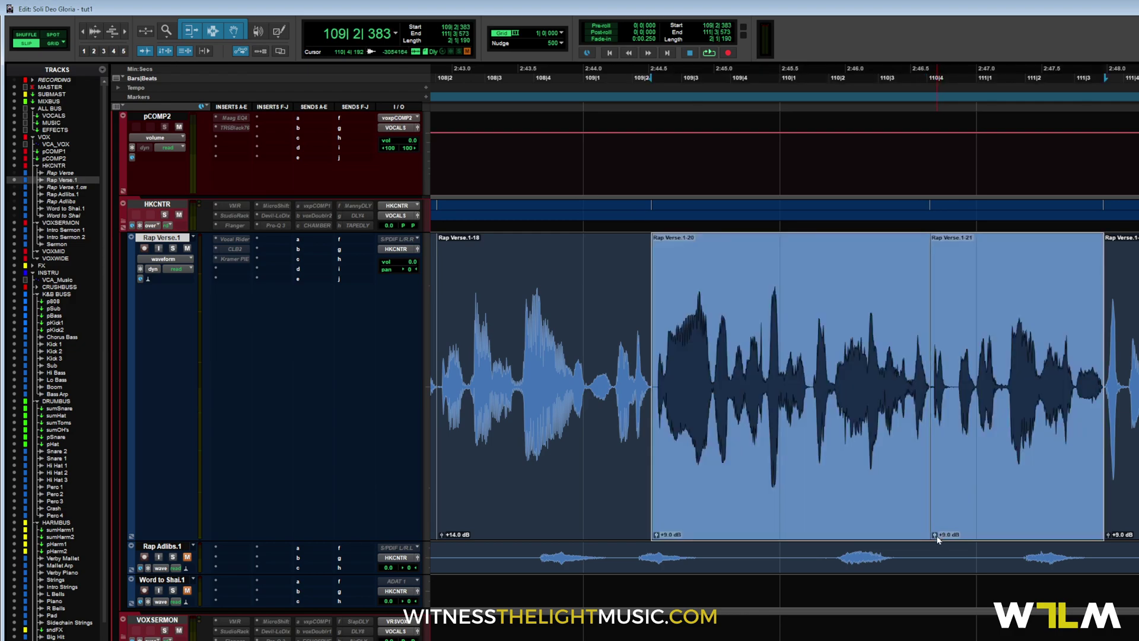
drag(937, 537, 940, 537)
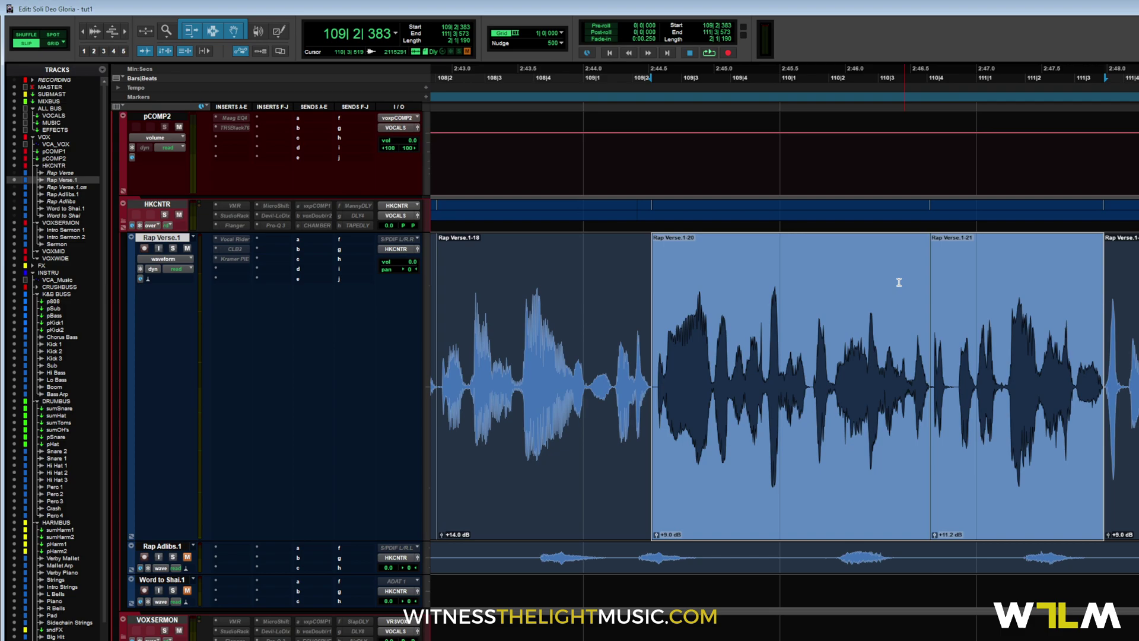
click(860, 293)
key(space)
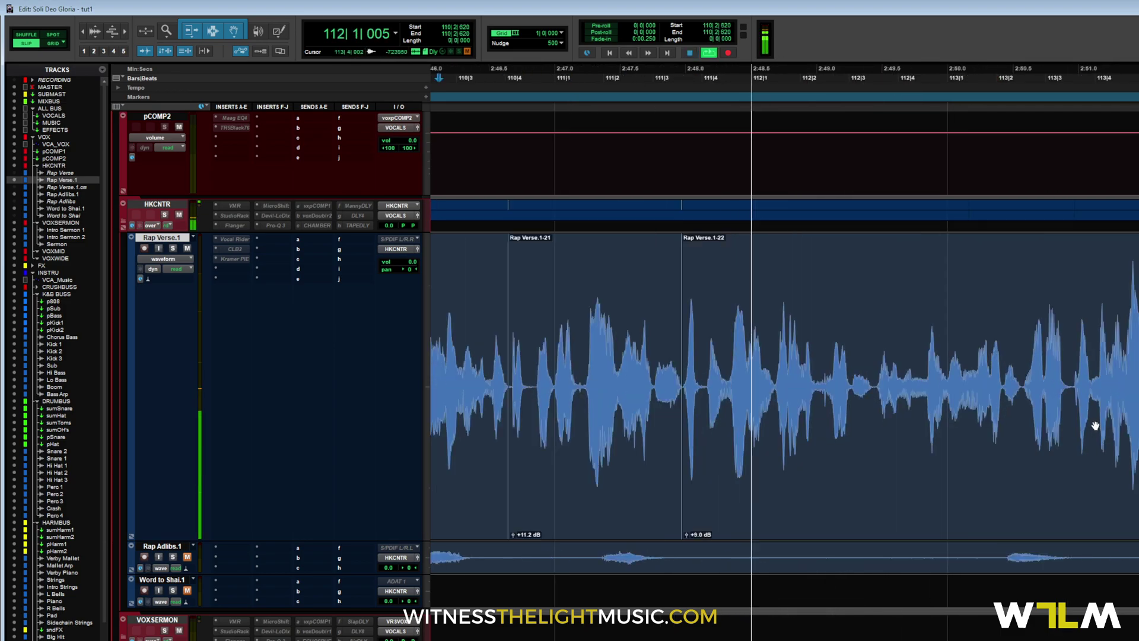
Split the phrase at 112|3|505 into Rap Verse.1-24, boost it to +13.1 dB, and play it.
drag(827, 328, 1022, 445)
key(ctrl+])
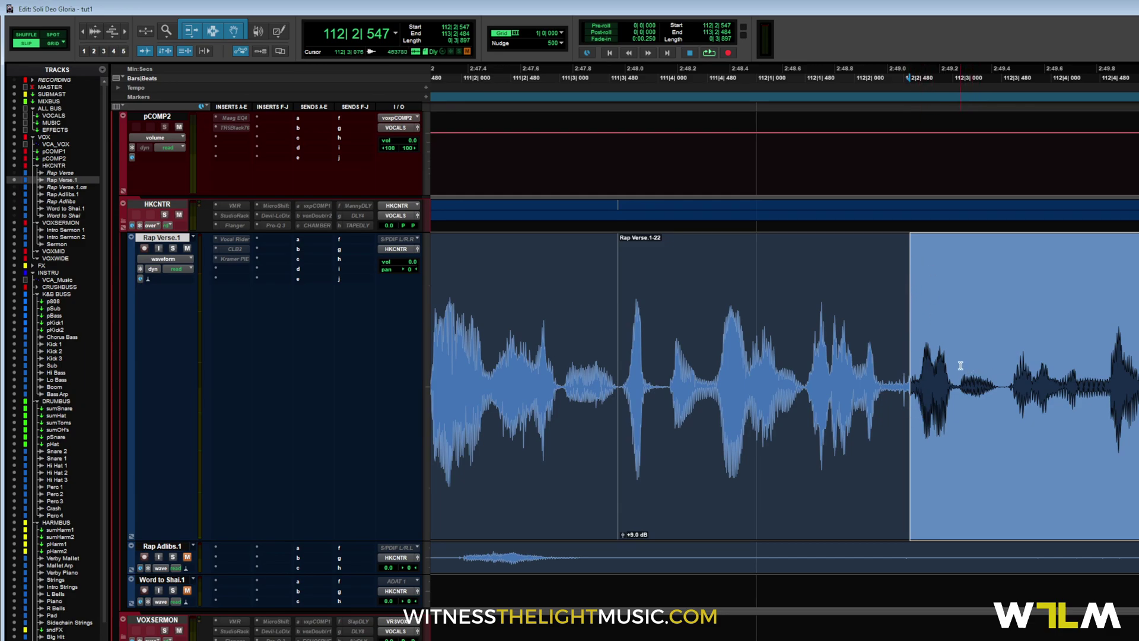
drag(1004, 366, 1138, 368)
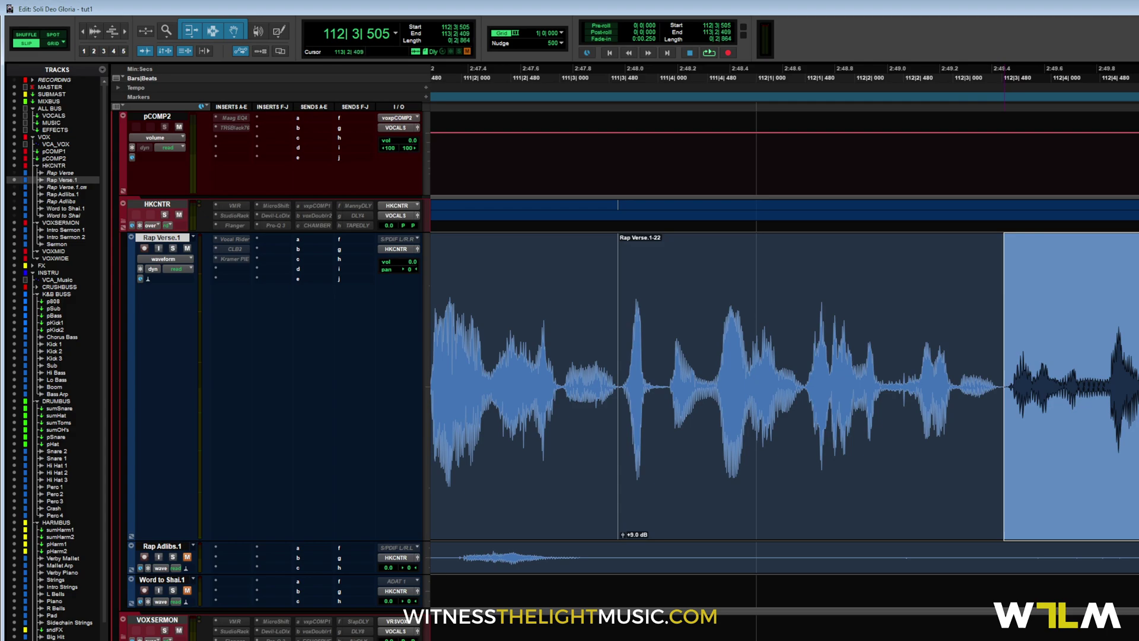
key(ctrl+e)
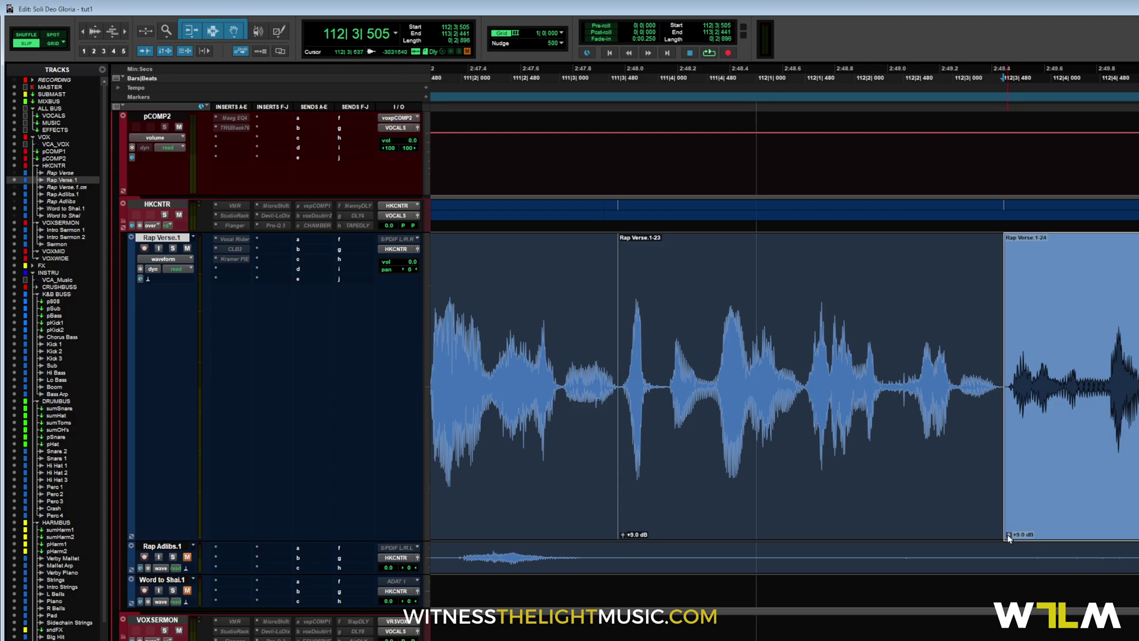
drag(1008, 537, 1043, 533)
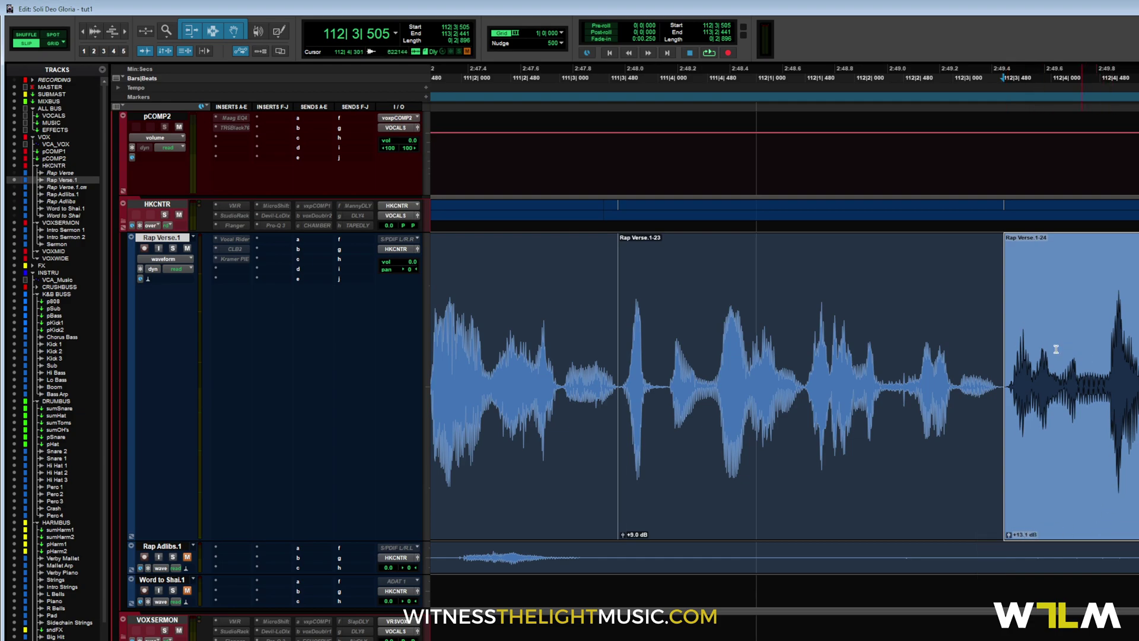
key(ctrl+bracketleft)
click(932, 318)
key(space)
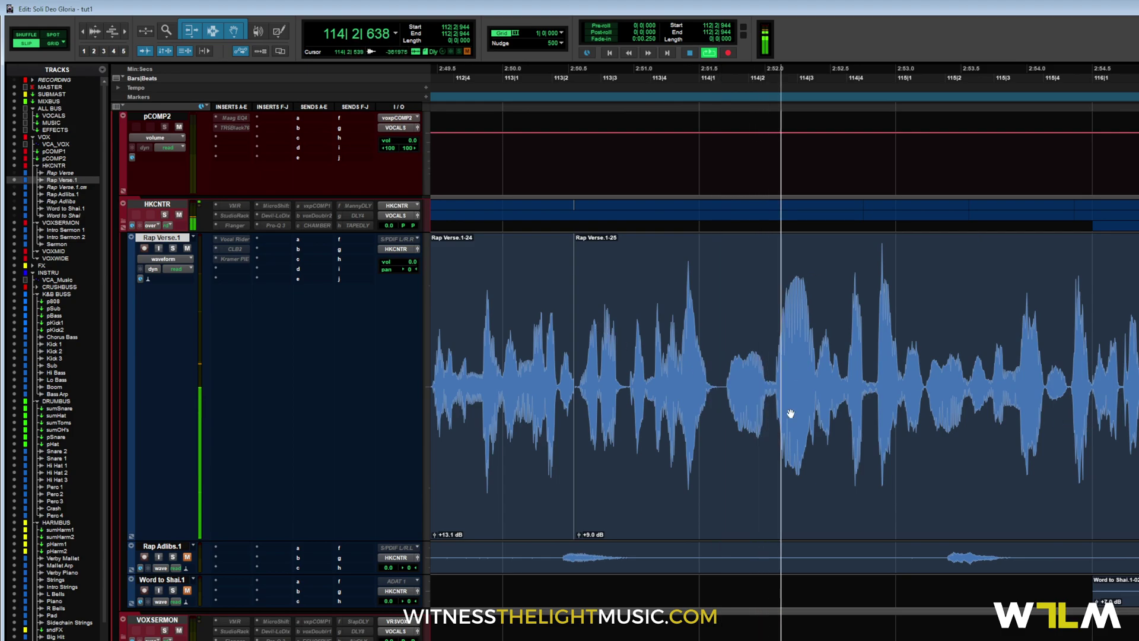
Stop playback, set the edit point at 115|1|550, and audition the passage after it.
key(ctrl+bracketleft)
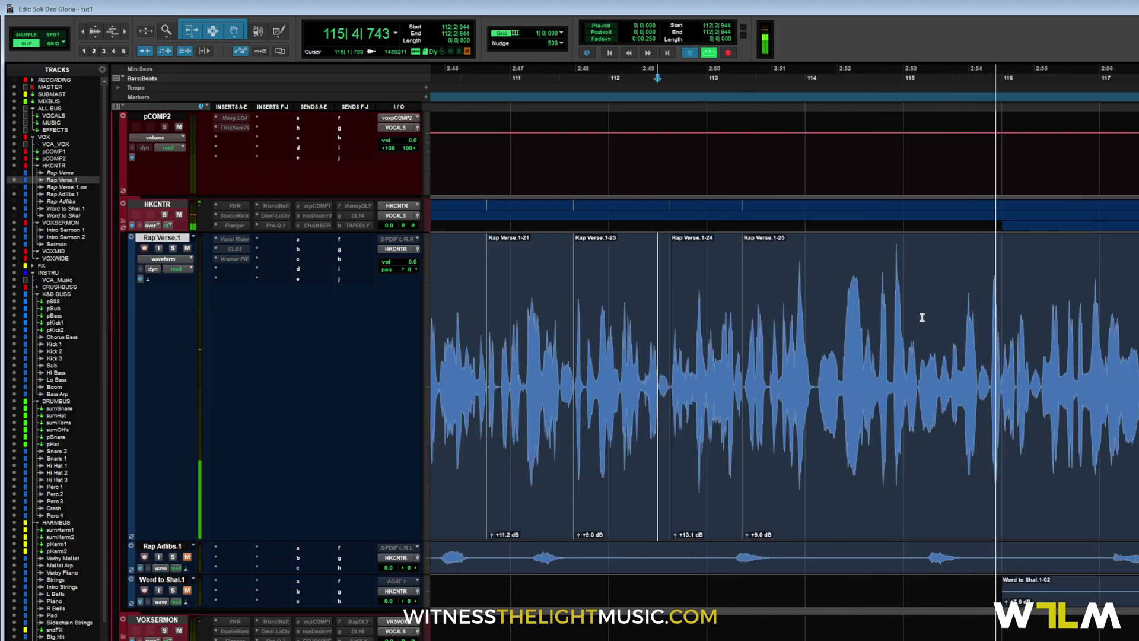
key(space)
key(ctrl+bracketright)
key(ctrl+bracketright)
click(910, 320)
click(893, 319)
click(891, 321)
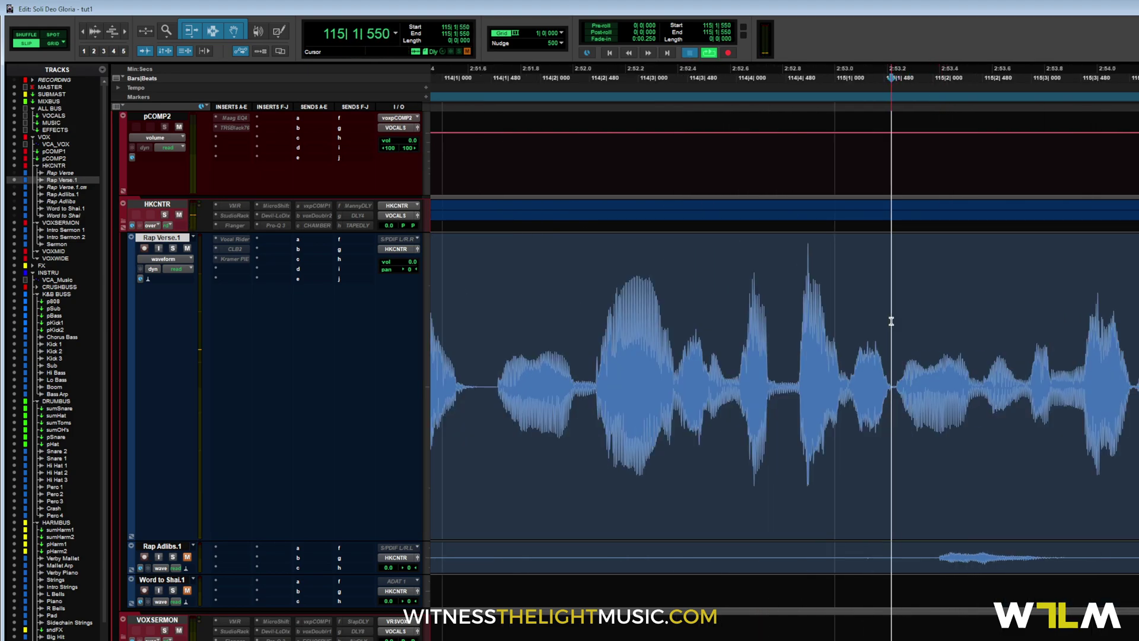
key(space)
key(space)
Split the quiet phrase at bar 115 into Rap Verse.1-27, raise it to +12.1 dB, and play it back.
drag(895, 317, 1138, 320)
key(ctrl+e)
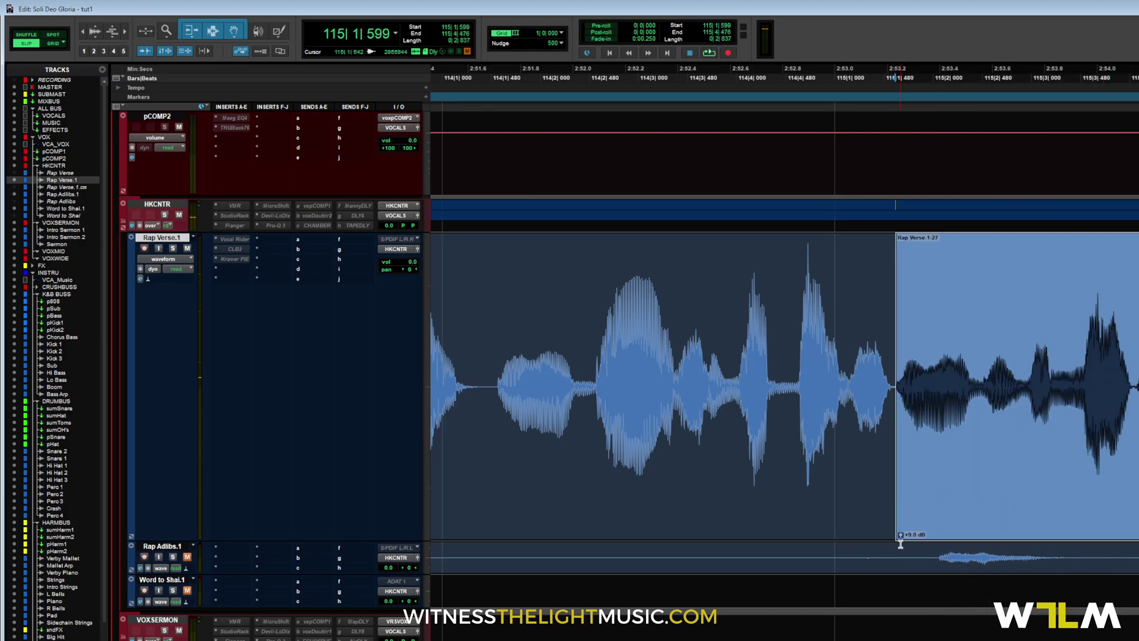
drag(900, 537, 901, 535)
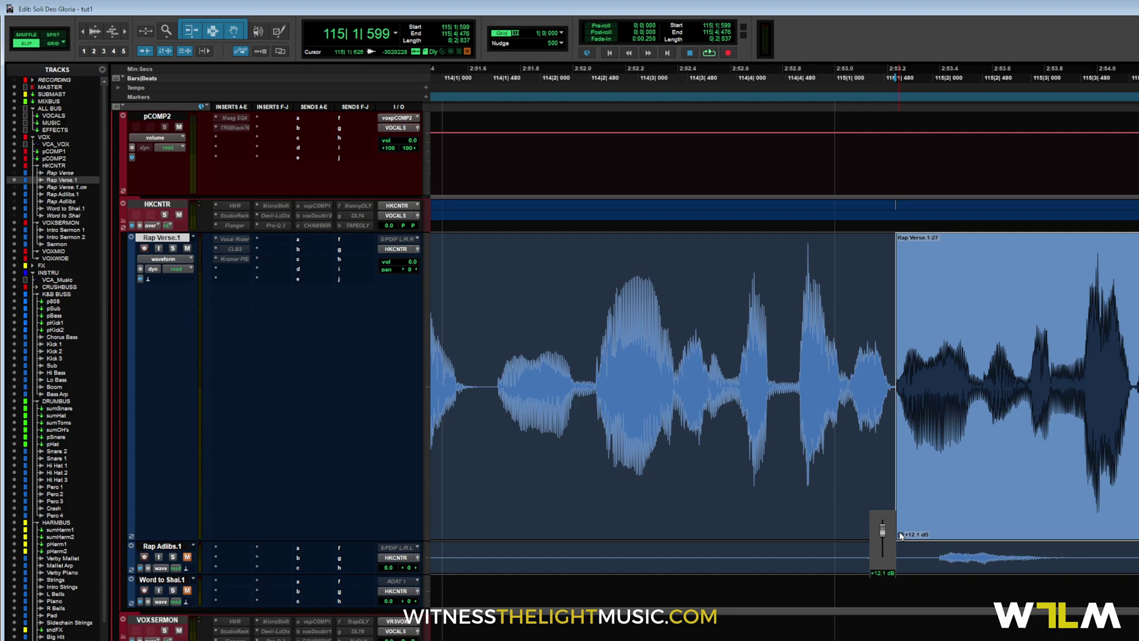
click(801, 297)
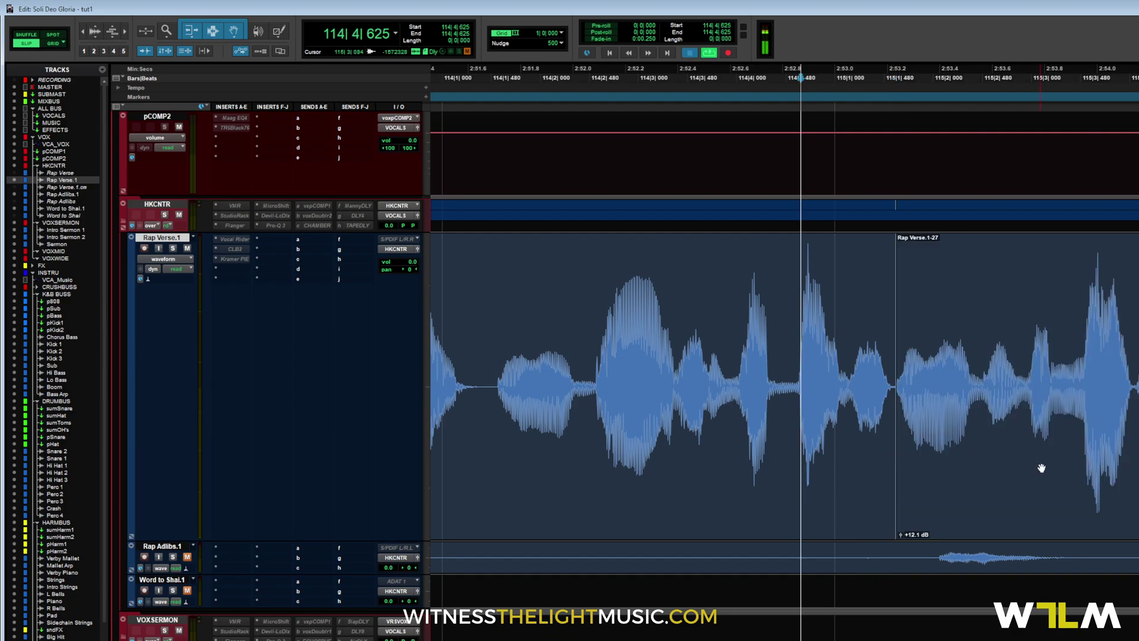
key(space)
key(r)
key(r)
key(r)
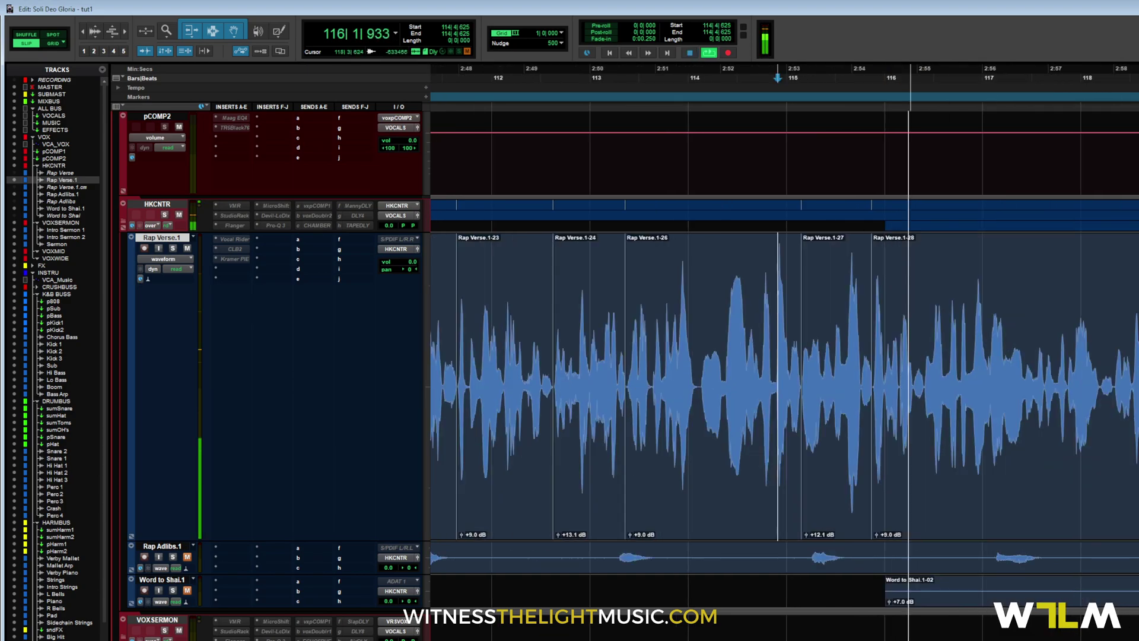
click(813, 325)
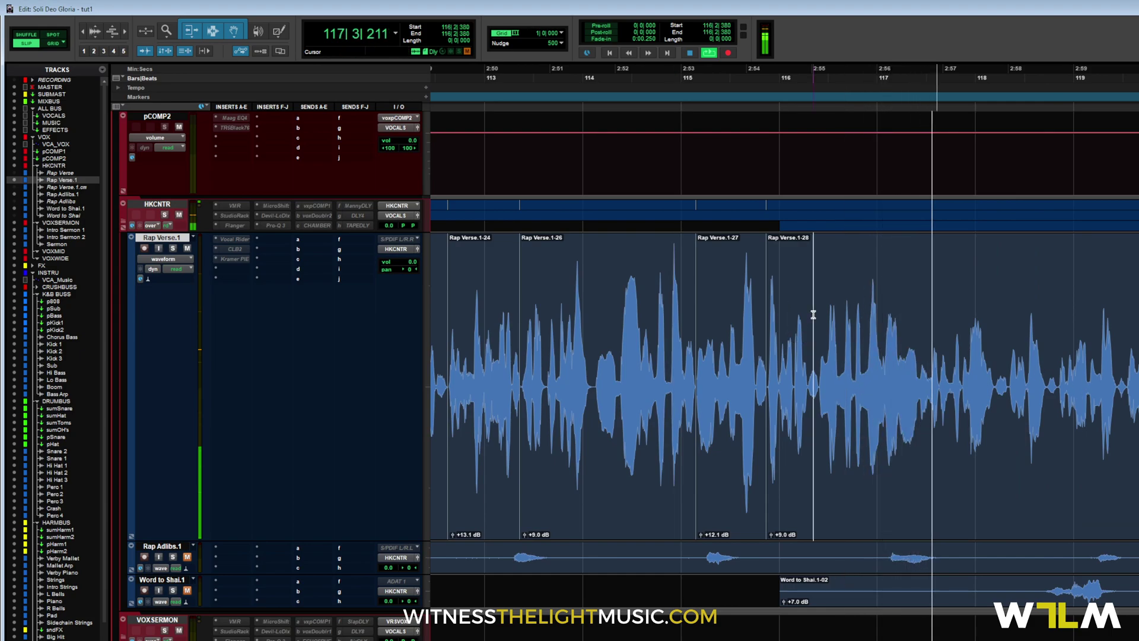
click(819, 310)
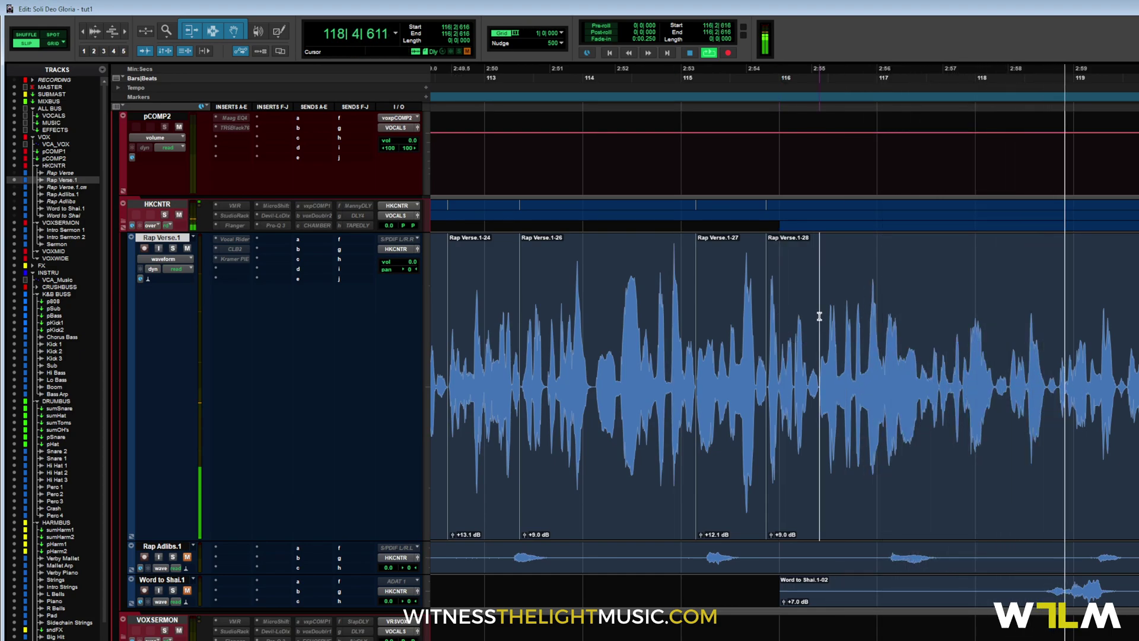
key(space)
Split the phrase at 118|1|795 into Rap Verse.1-30 and raise its gain to about +12.3 dB.
click(996, 323)
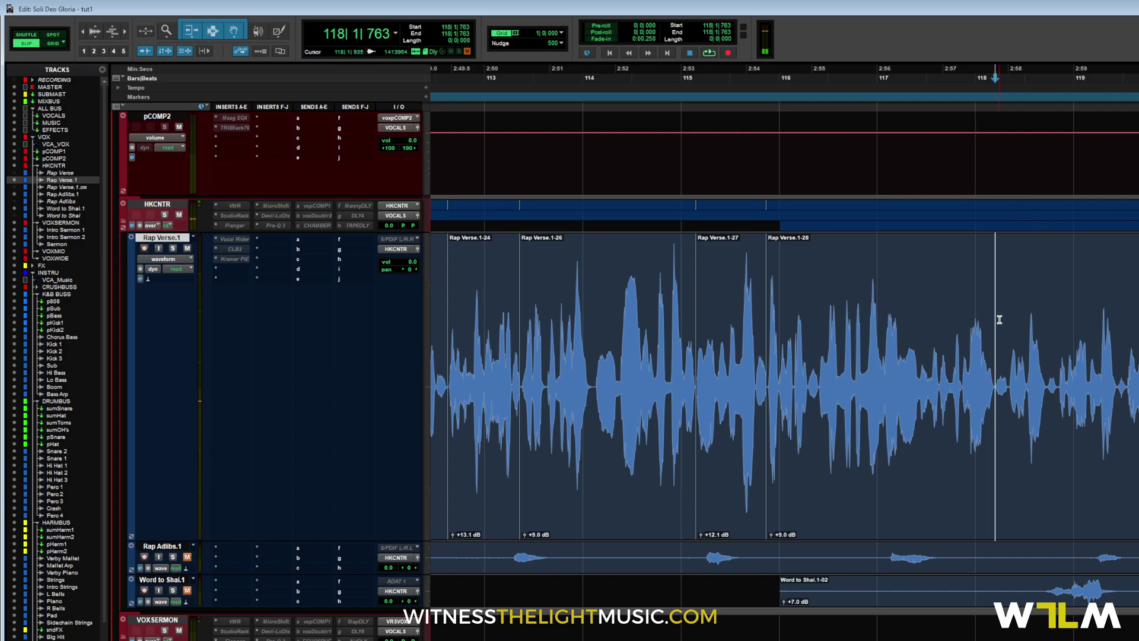
key(ctrl+])
key(ctrl+])
click(906, 336)
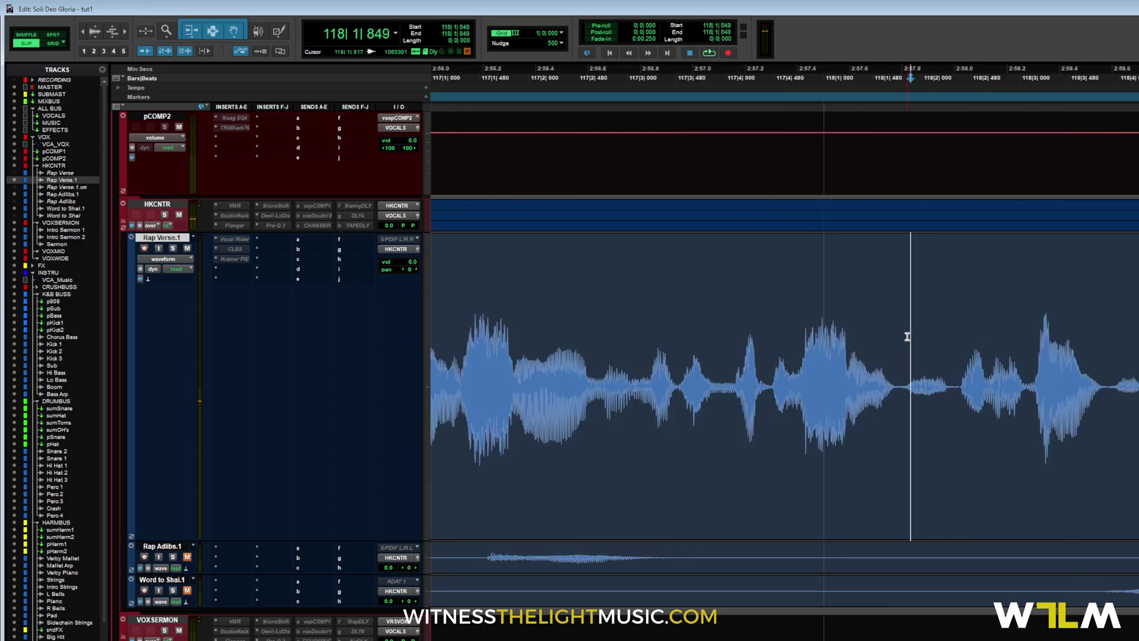
click(904, 337)
key(ctrl+e)
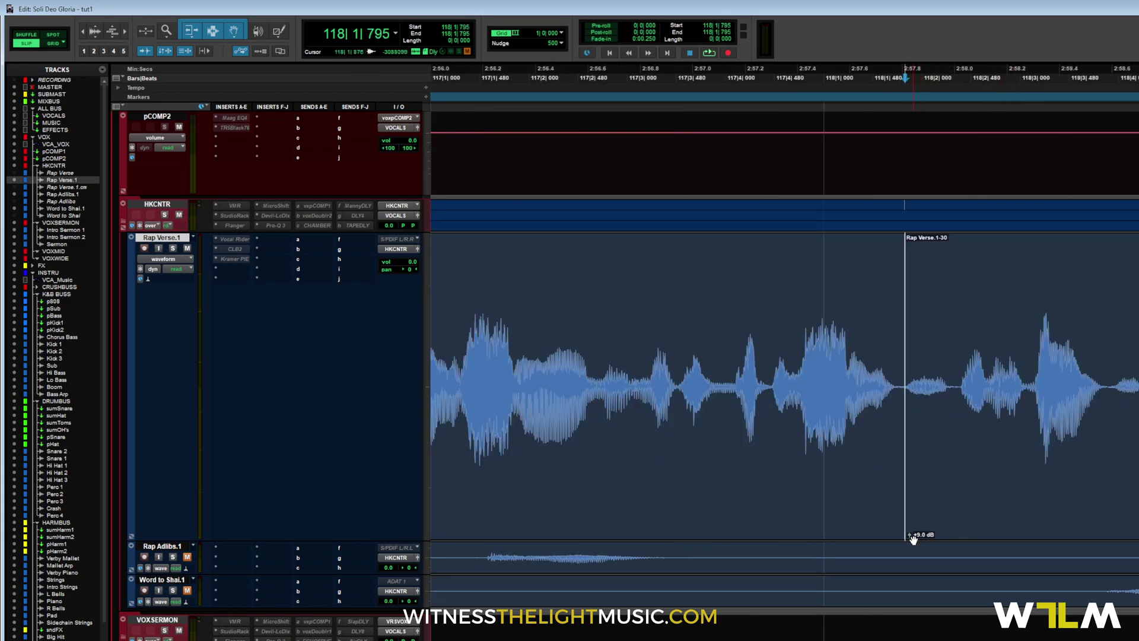
drag(909, 540, 956, 517)
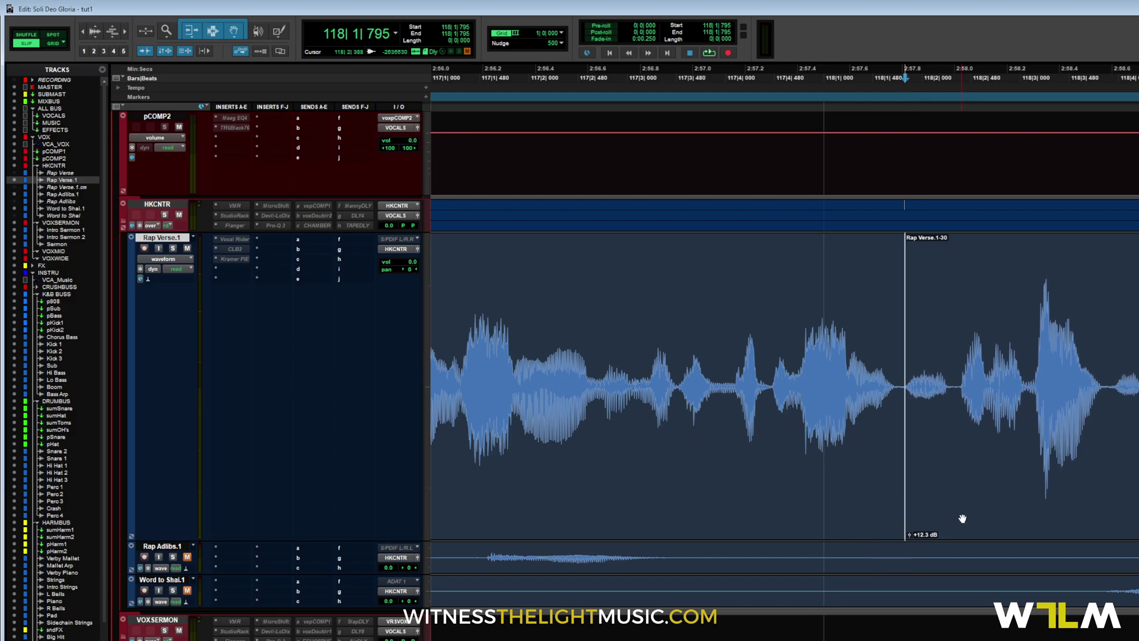
key(ctrl+[)
key(ctrl+[)
key(ctrl+[)
Split the clip at 121|3|692 and play the phrase around 2:56–2:57.
click(1081, 340)
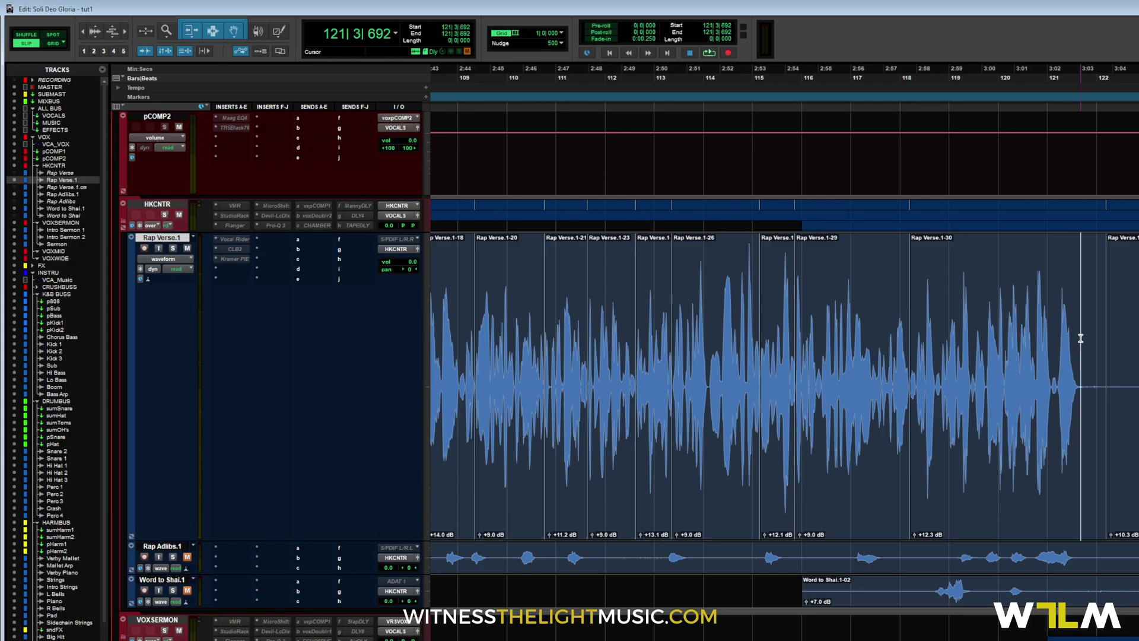
key(ctrl+e)
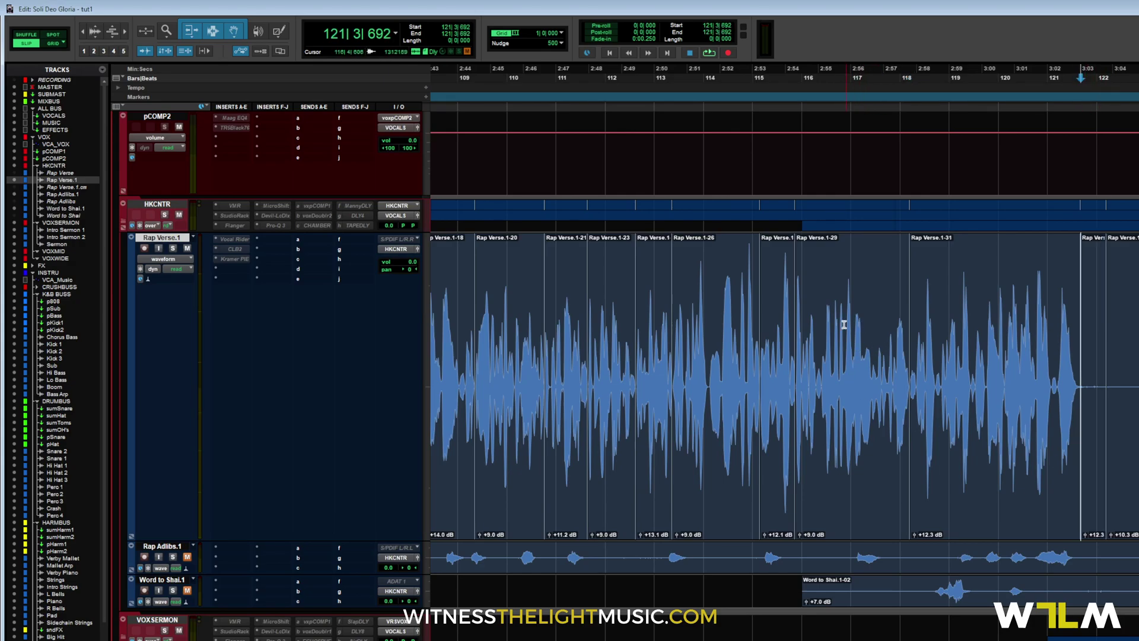
drag(852, 322, 910, 323)
key(ctrl+])
key(ctrl+])
key(ctrl+])
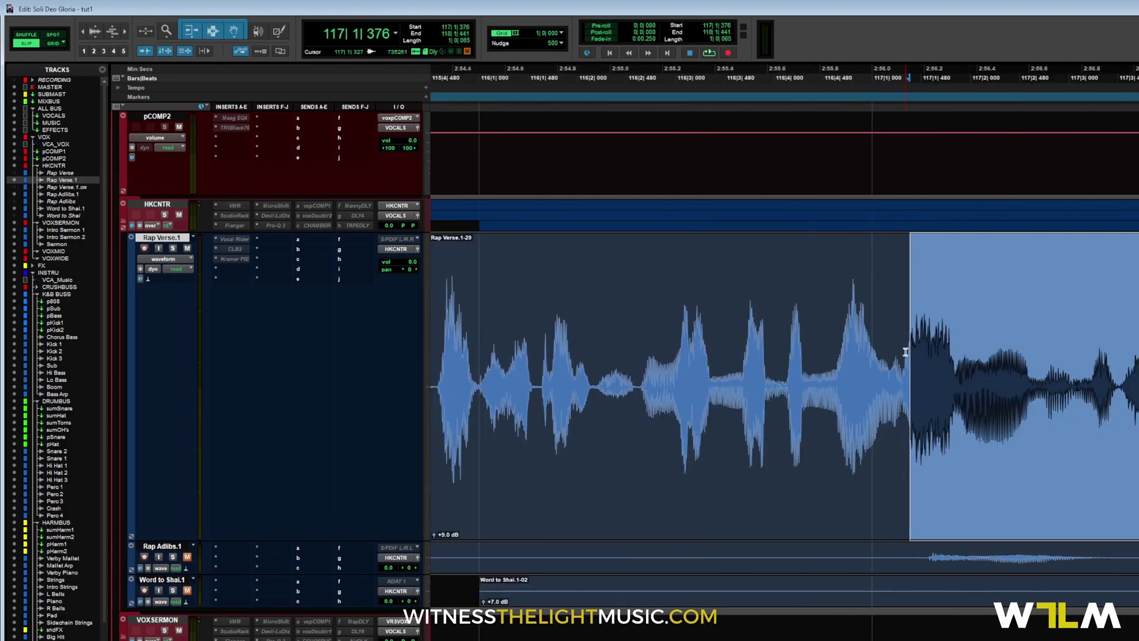
click(638, 338)
key(space)
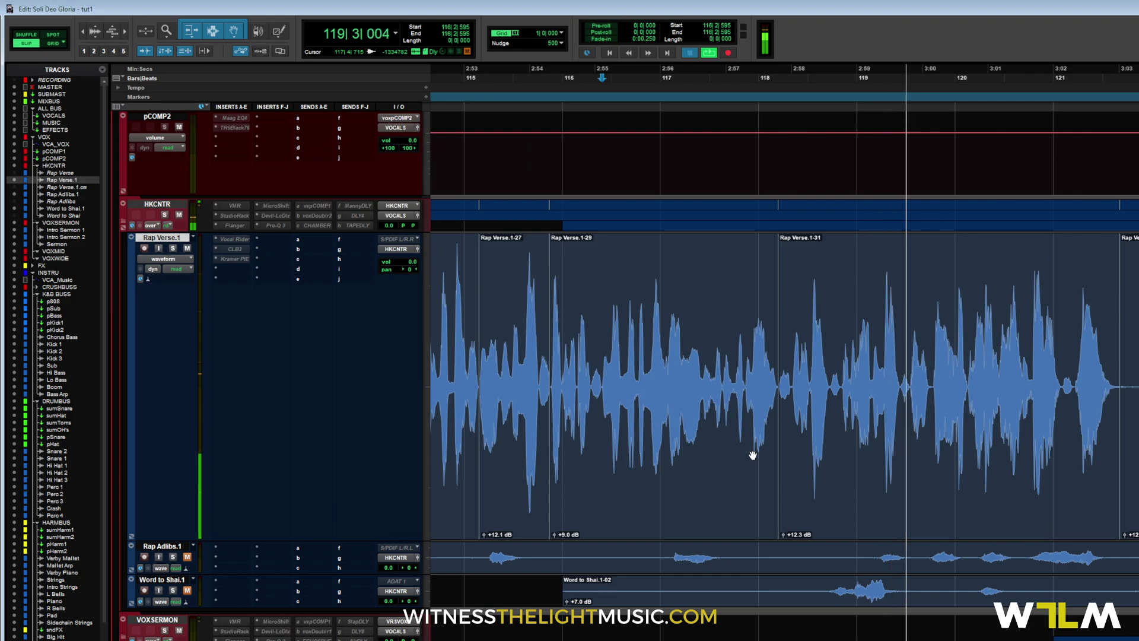
key(space)
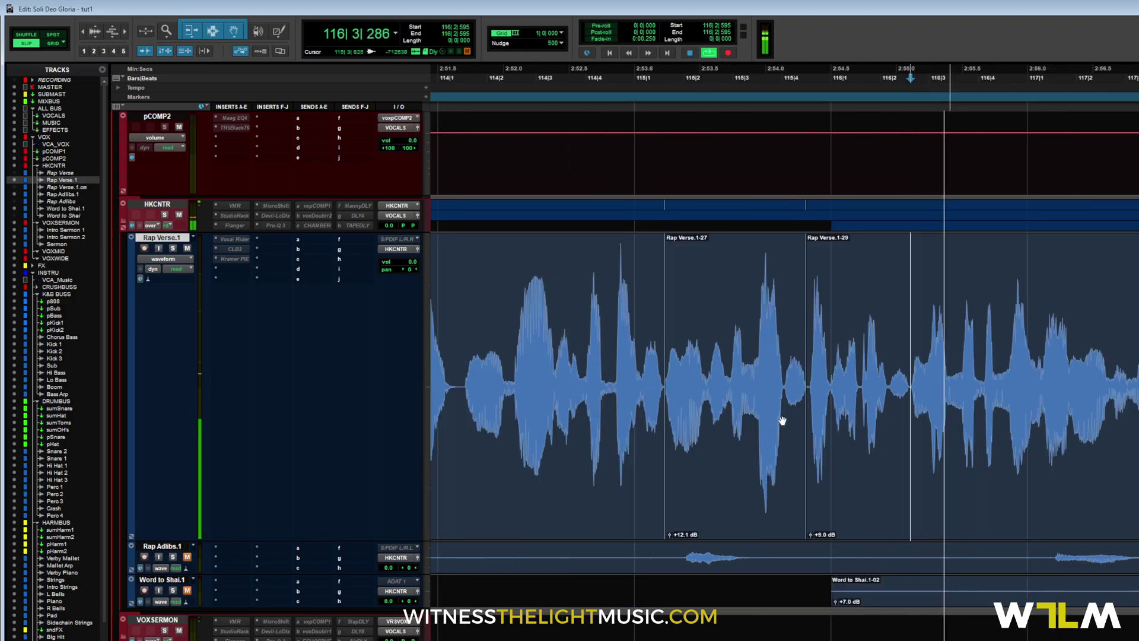
Split Rap Verse.1-29 and raise the new Rap Verse.1-34 clip from +9.0 to +10.3 dB.
key(ctrl+e)
drag(912, 535, 912, 531)
key(ctrl+bracketleft)
key(ctrl+bracketleft)
key(ctrl+bracketleft)
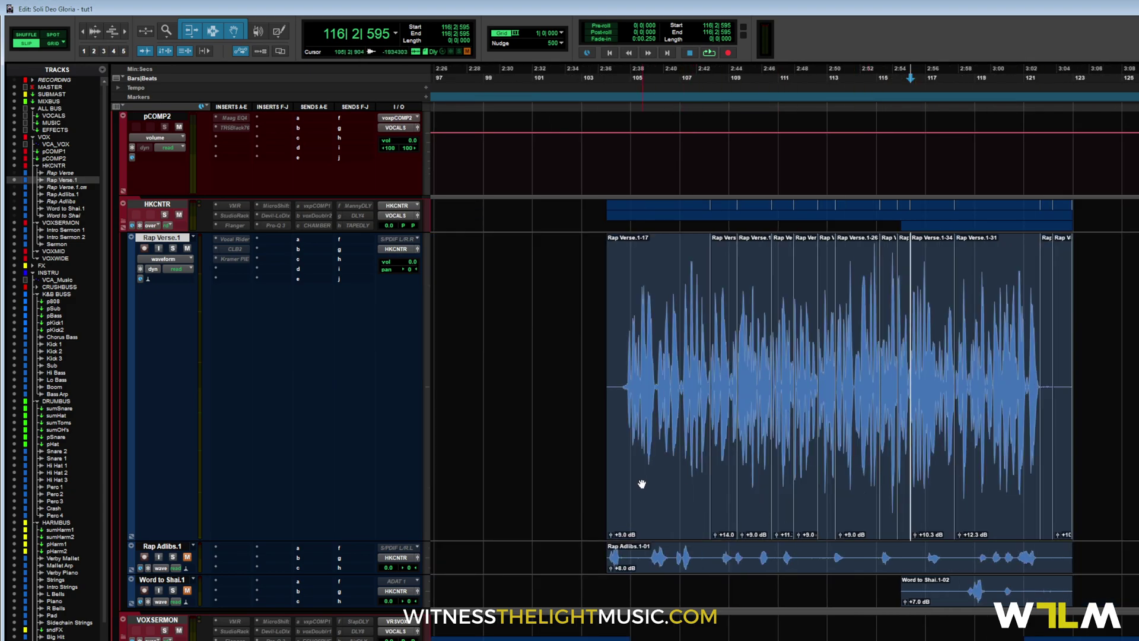
Select clip Rap Verse.1-17 and extend the selection through Rap Verse.1-31, then zoom in.
click(632, 466)
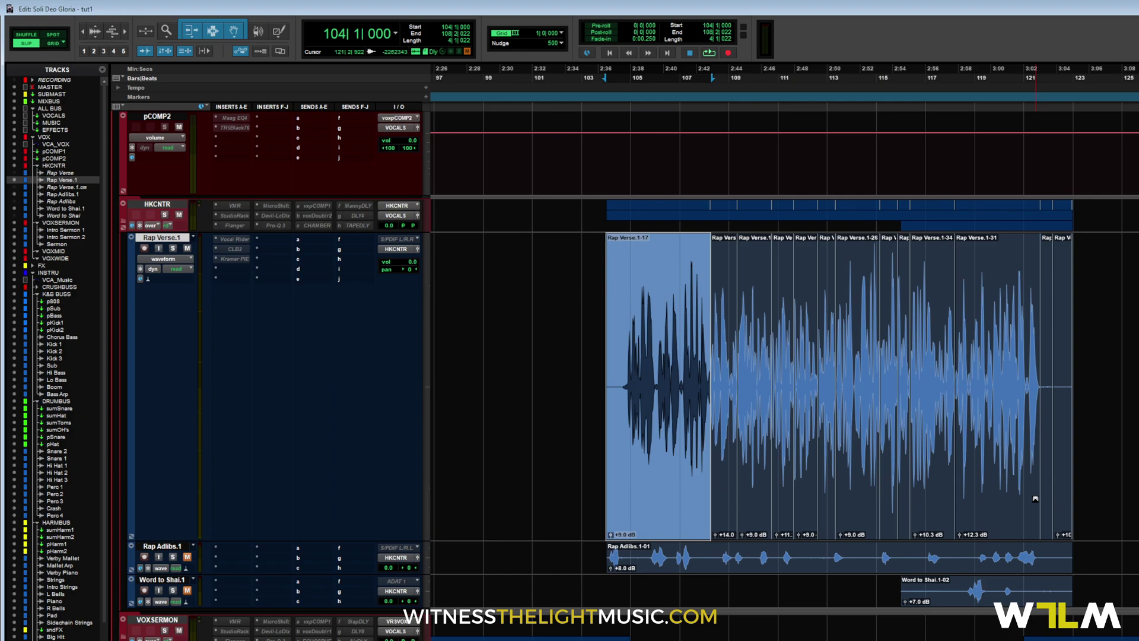
shift+click(1018, 507)
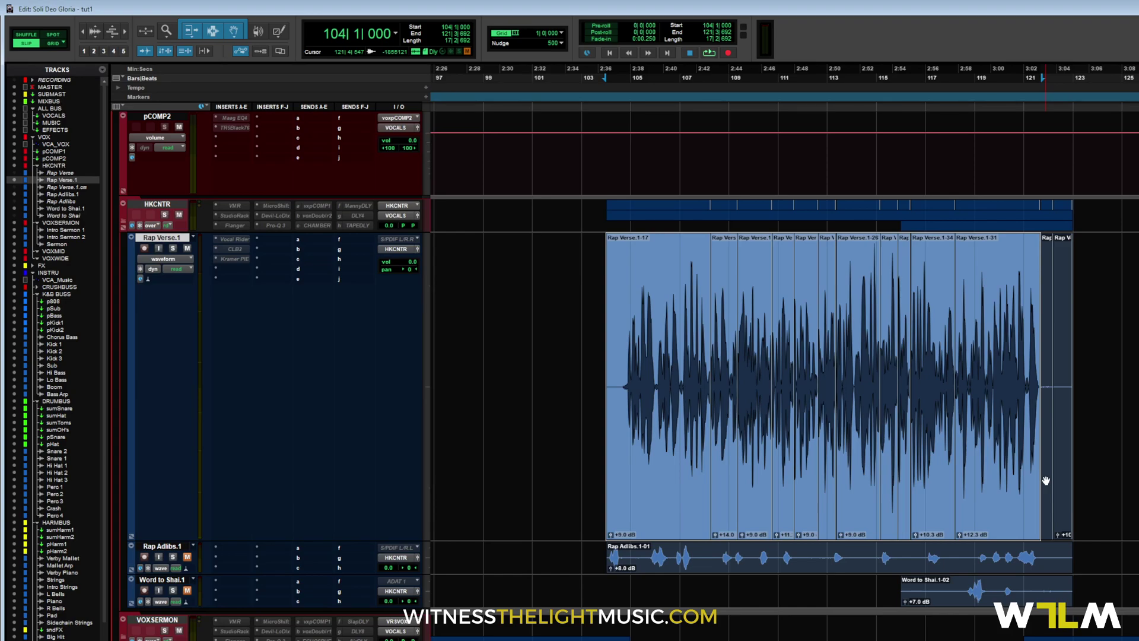
scroll(1046, 480, up, 4)
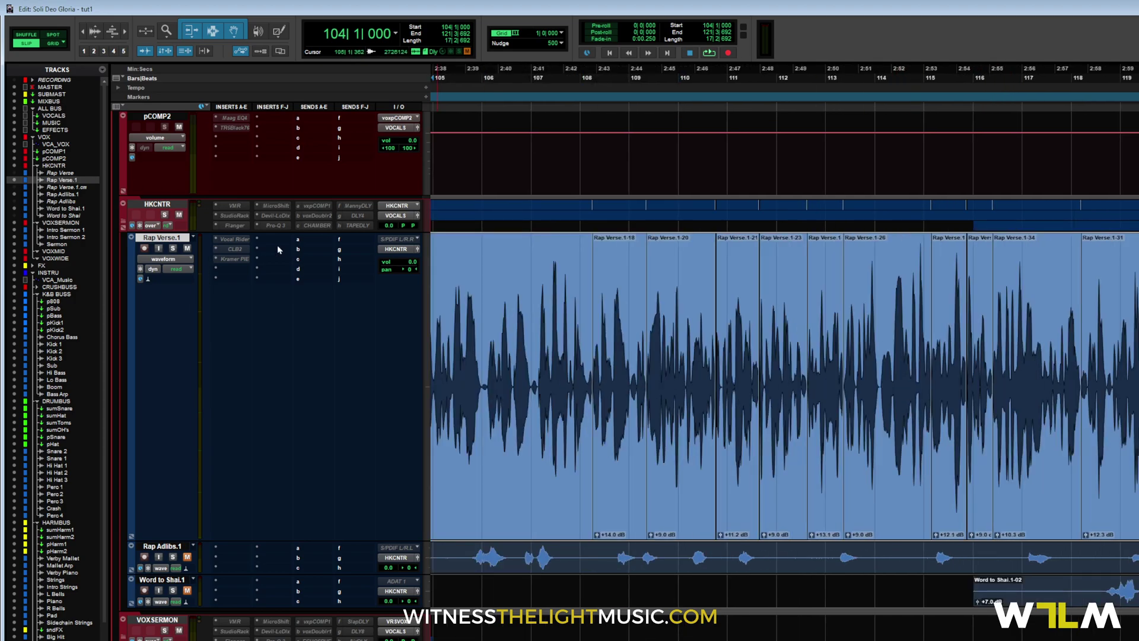
Make the Vocal Rider insert on Rap Verse.1 active and open its window.
right_click(233, 242)
click(269, 253)
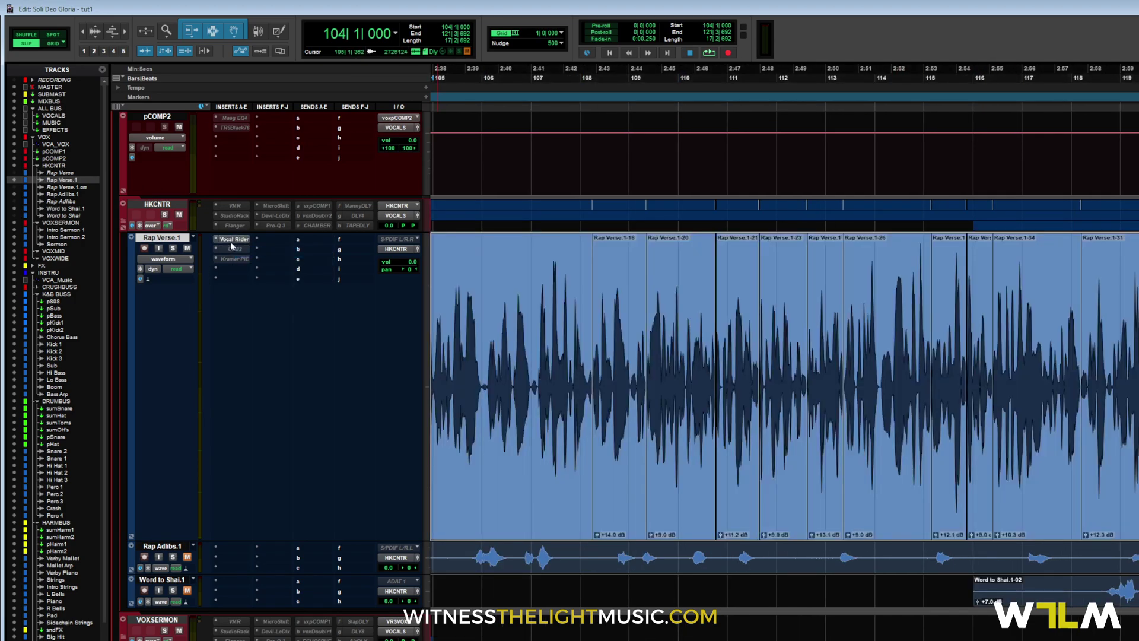
click(233, 240)
drag(614, 295, 529, 169)
key(ctrl+bracketleft)
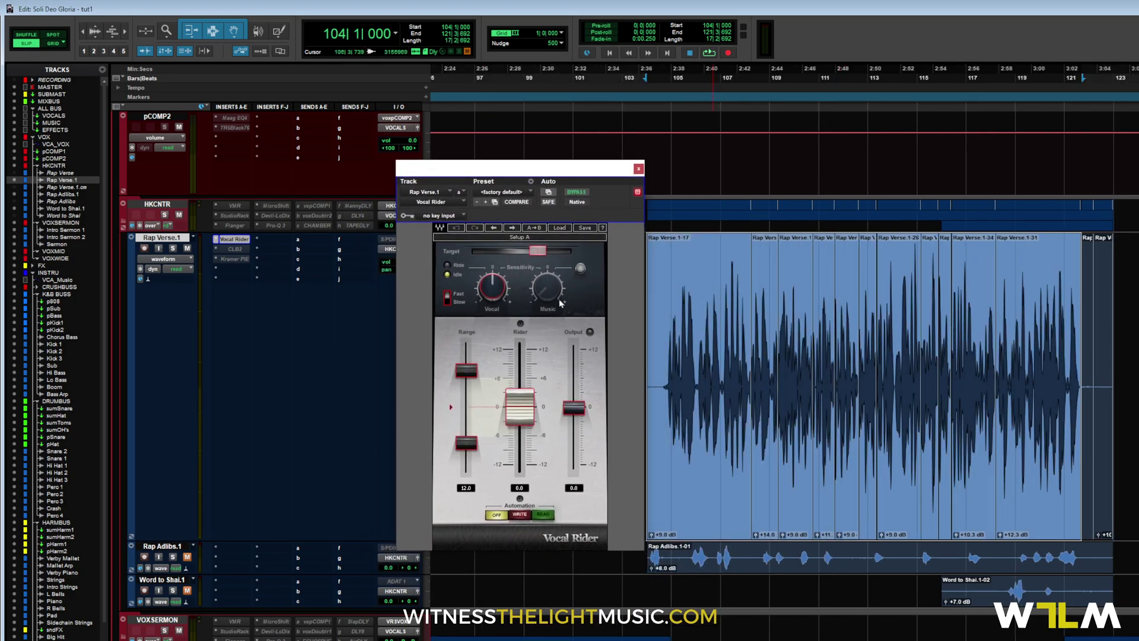
Delete the small leftover clips at the verse end and reselect all verse clips.
click(1109, 418)
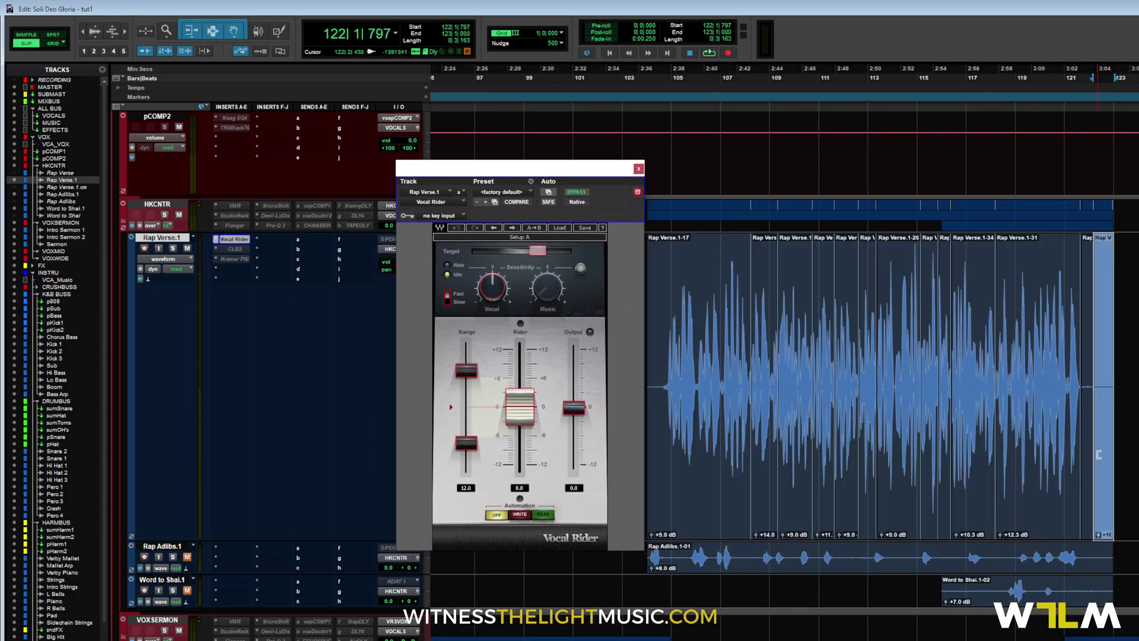
key(Delete)
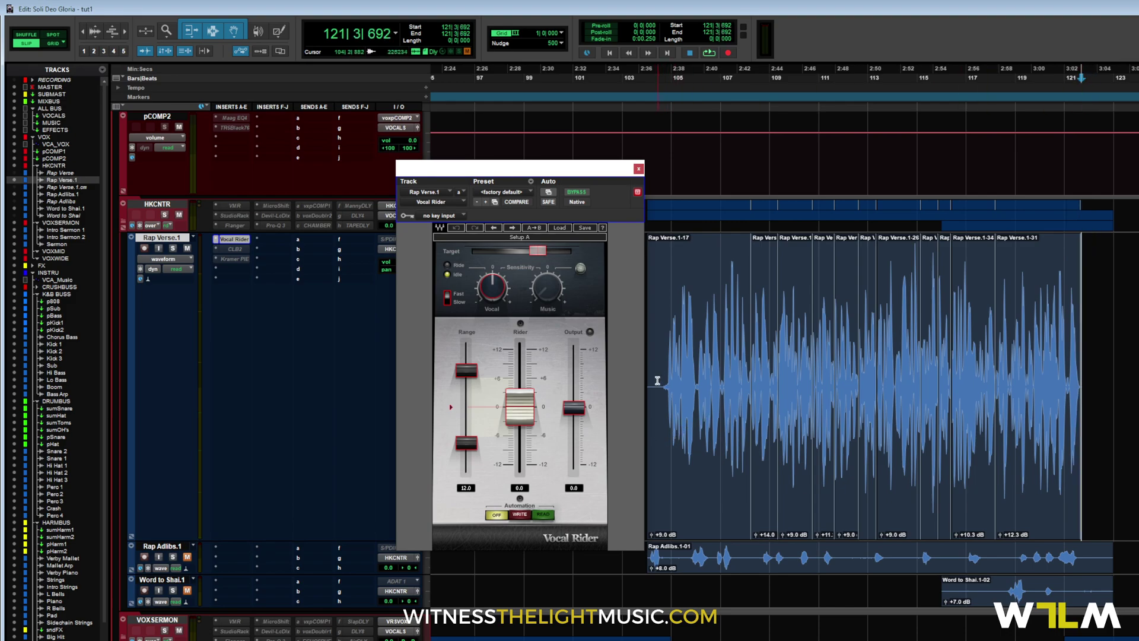
double_click(657, 380)
shift+click(1065, 491)
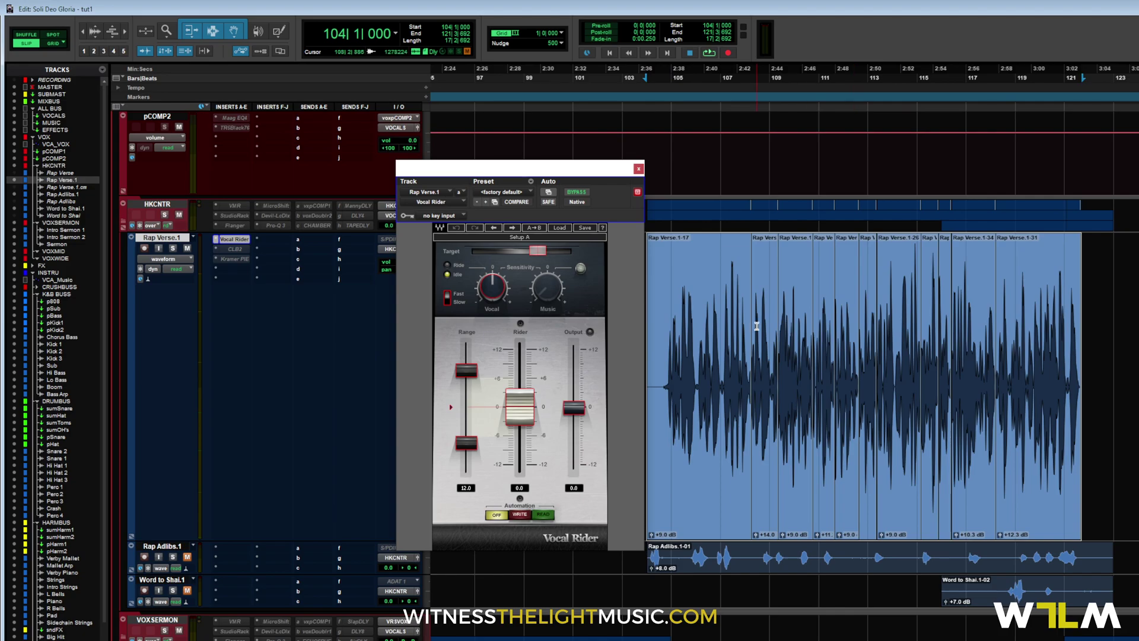
Bypass Vocal Rider and play the verse from 104|4|421.
click(569, 193)
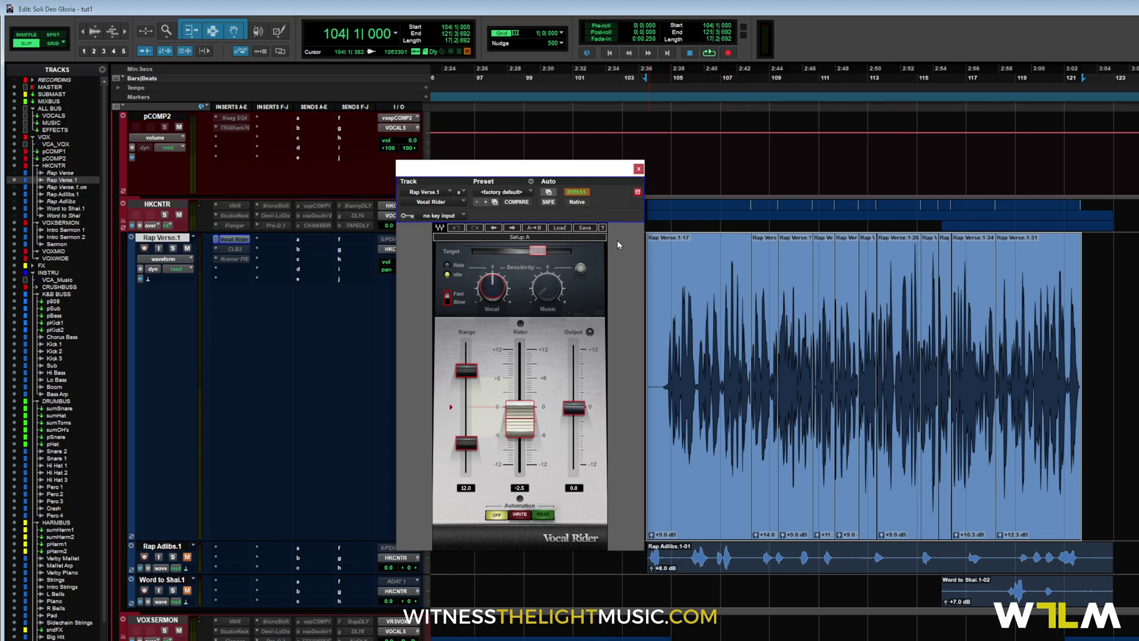
click(809, 297)
key(ctrl+])
key(space)
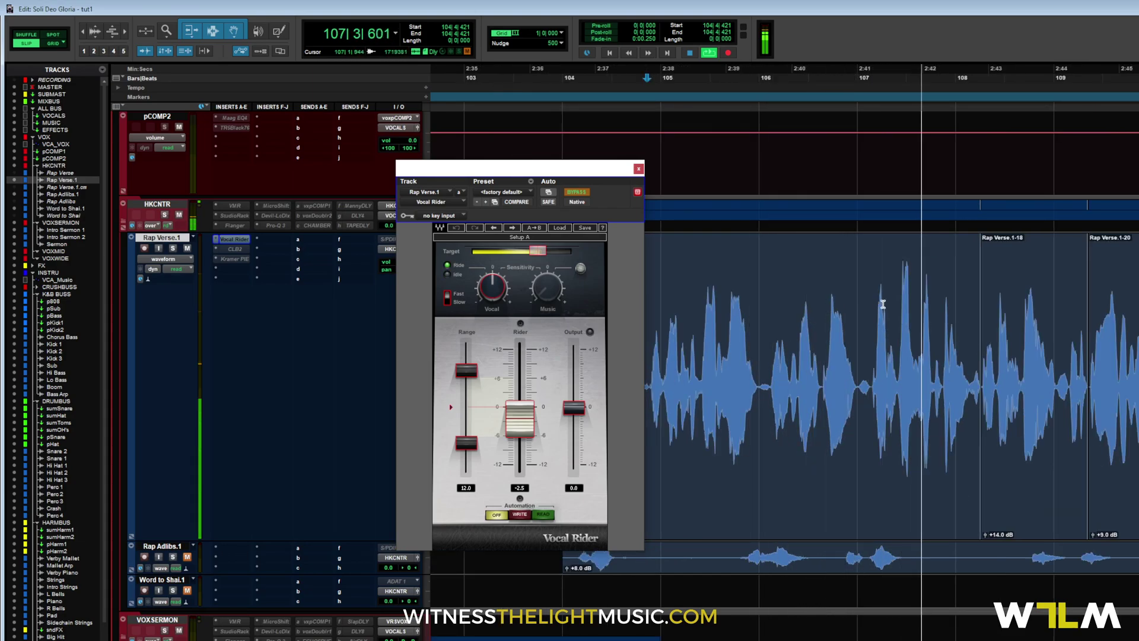
Loop-play the one-bar range 107|1|515 to 108|1|602 twice with Vocal Rider bypassed.
click(876, 320)
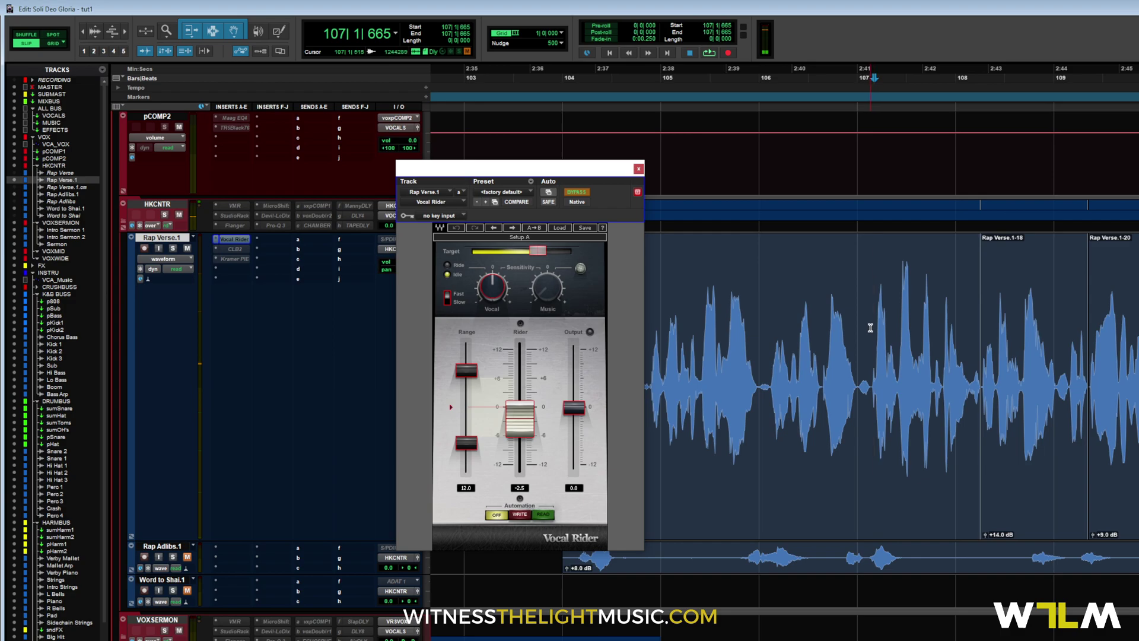
drag(869, 326, 972, 417)
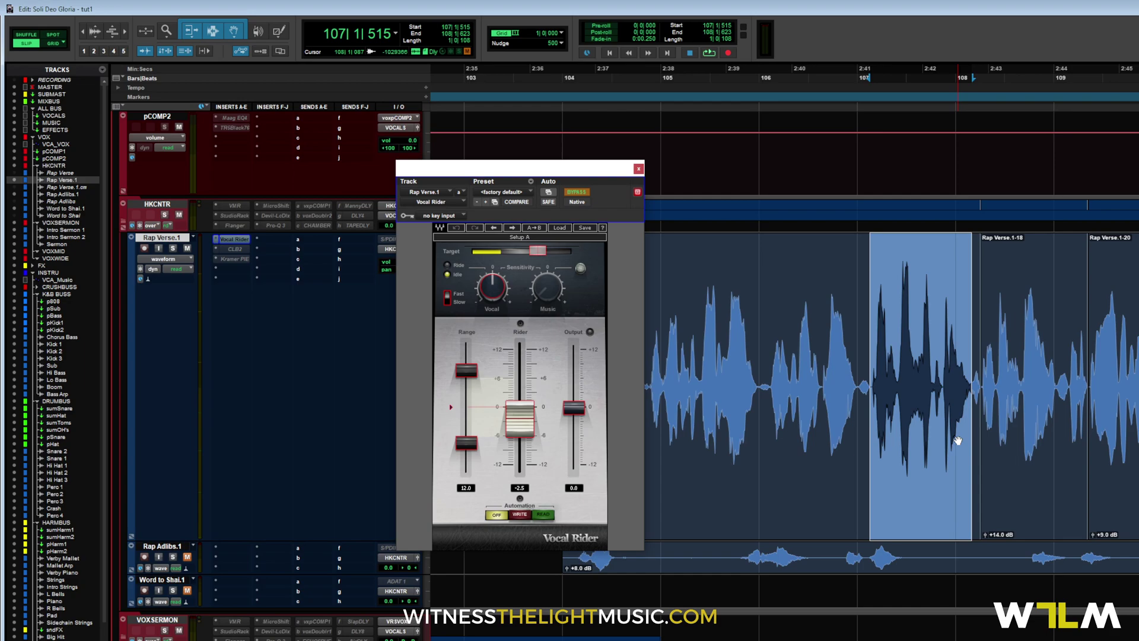
key(space)
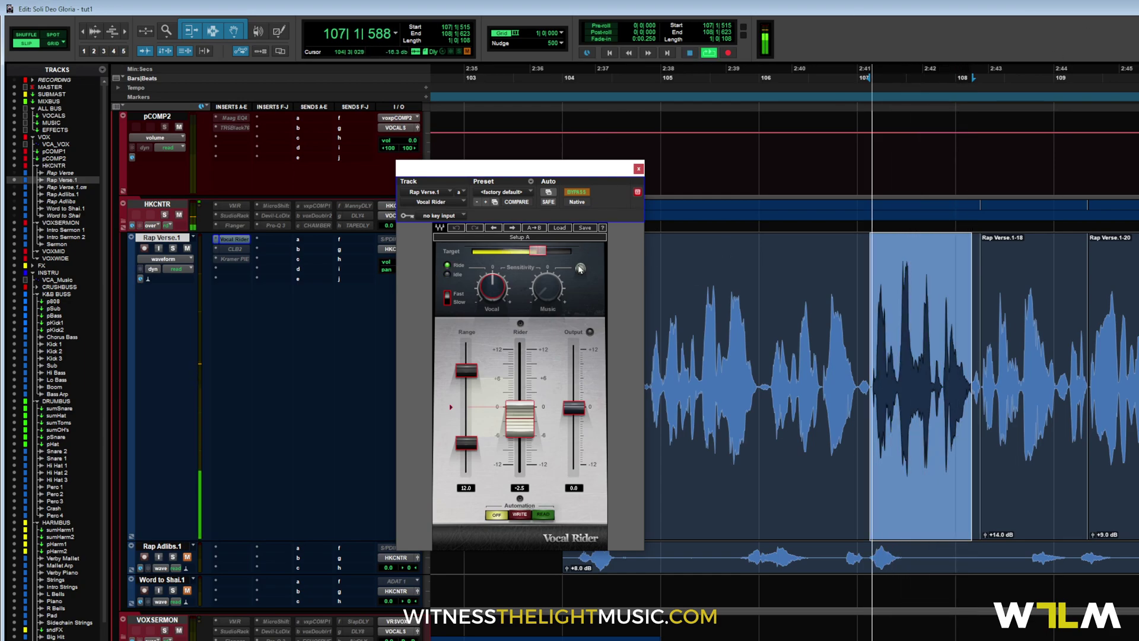
mouse_move(541, 255)
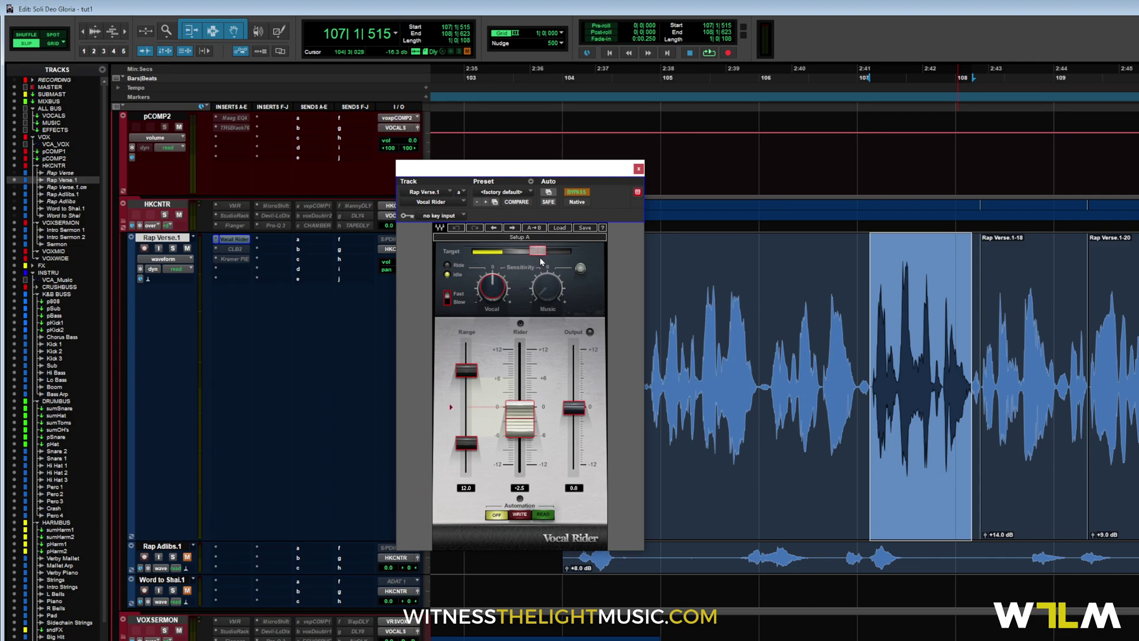
key(space)
Re-enable Vocal Rider and play clips Rap Verse.1-17 and 1-18 from 104|4|078.
click(576, 192)
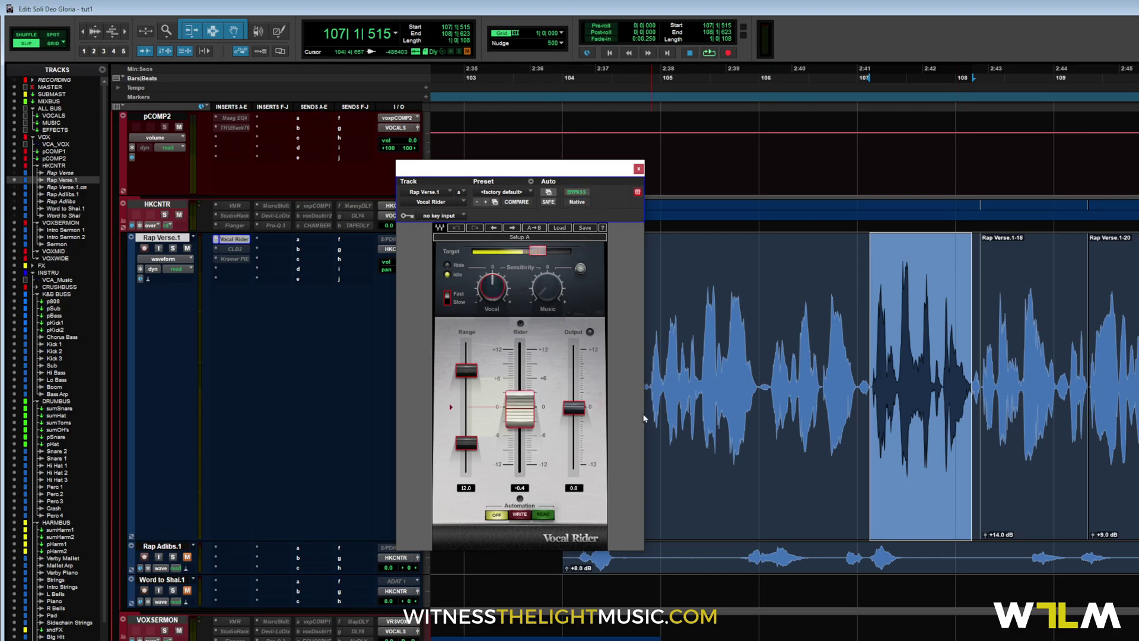
click(771, 331)
key(ctrl+bracketleft)
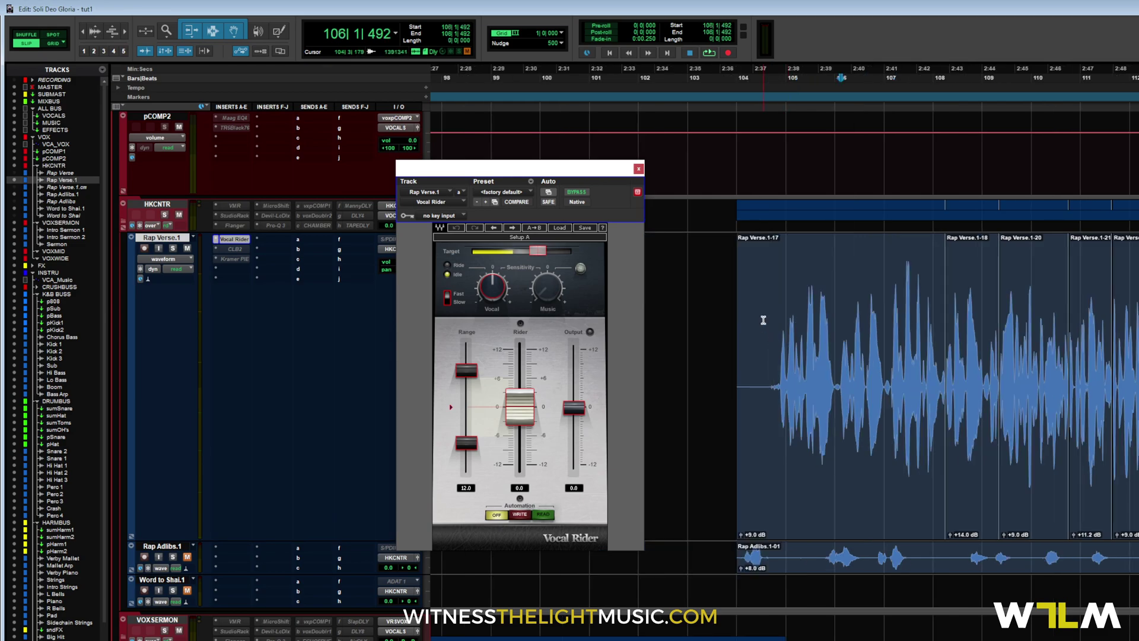
click(774, 317)
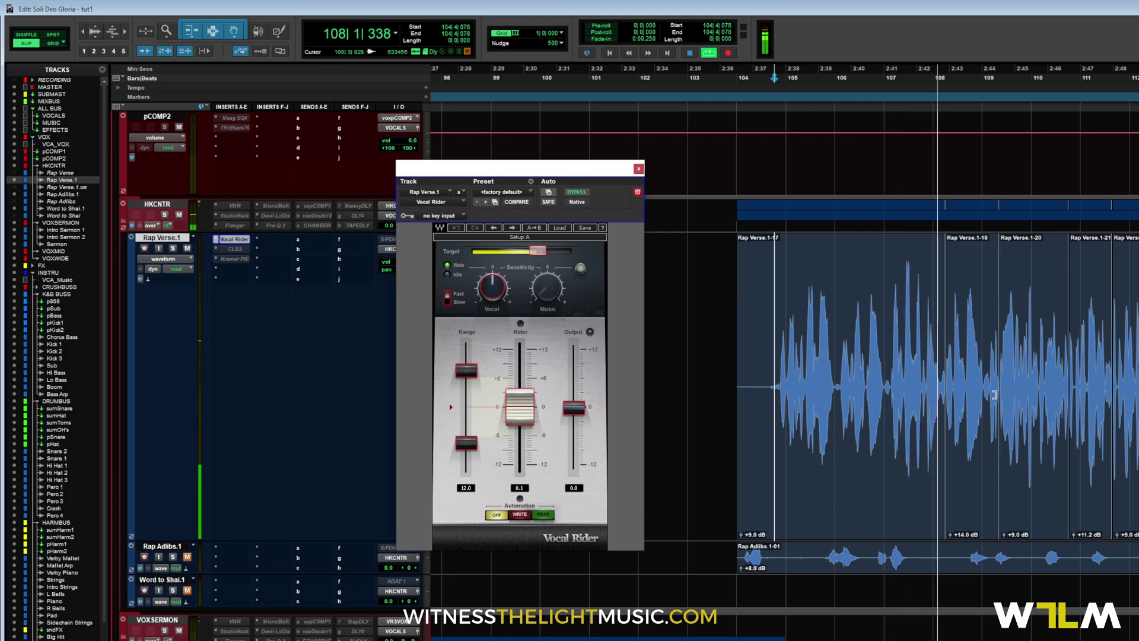
click(889, 393)
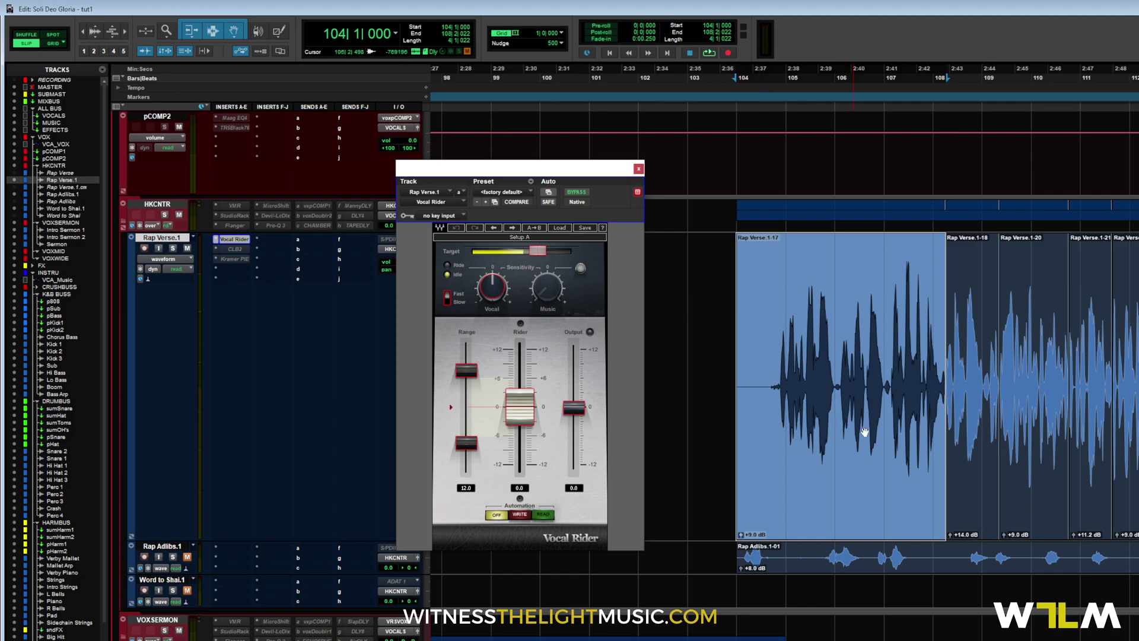
shift+click(953, 452)
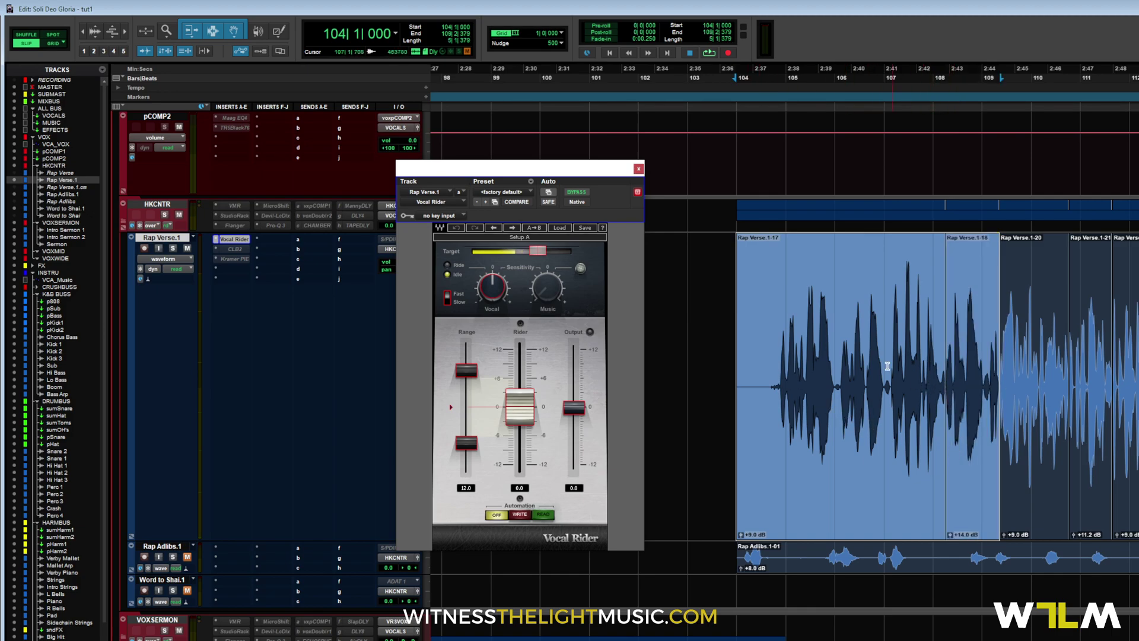
key(space)
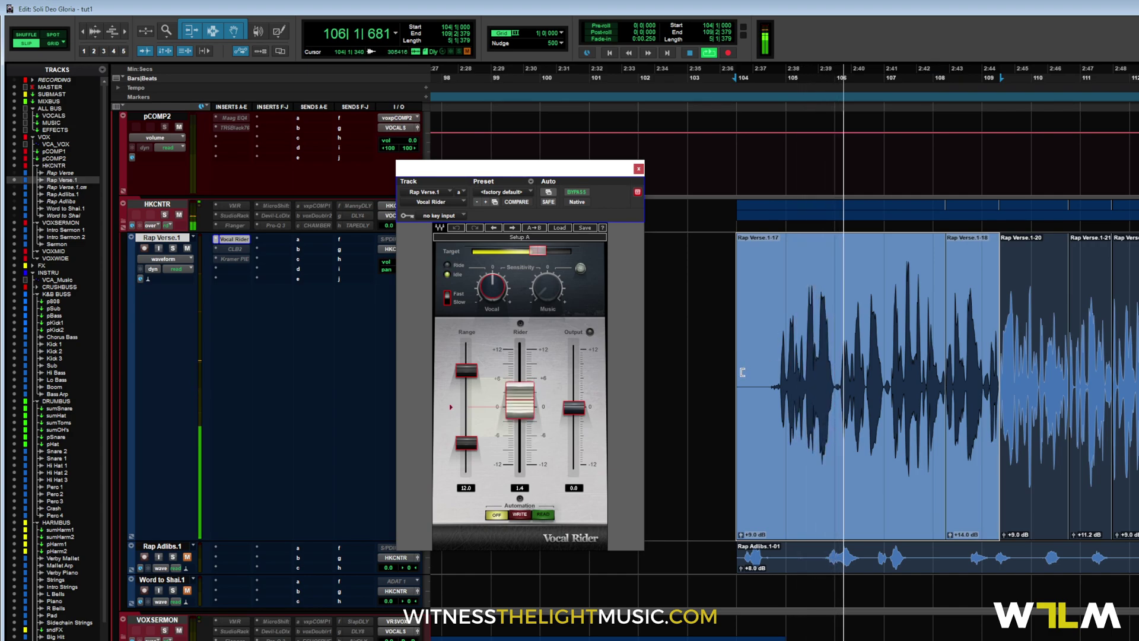
Trim the start of Rap Verse.1-17 later and replay from clip Rap Verse.1-18.
drag(738, 374, 765, 374)
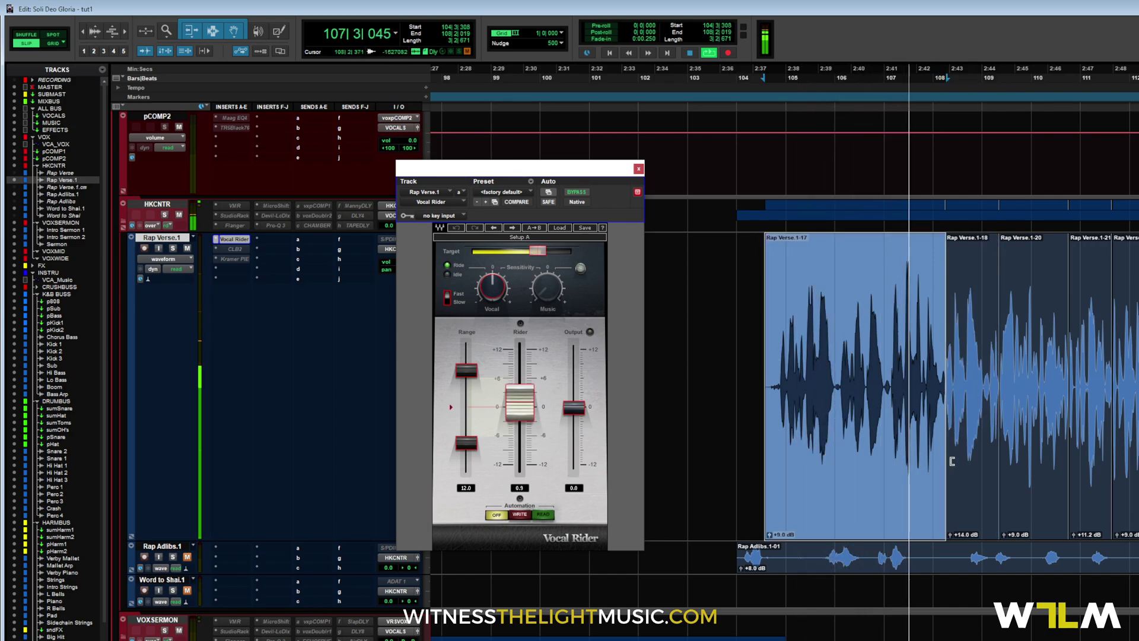
click(984, 463)
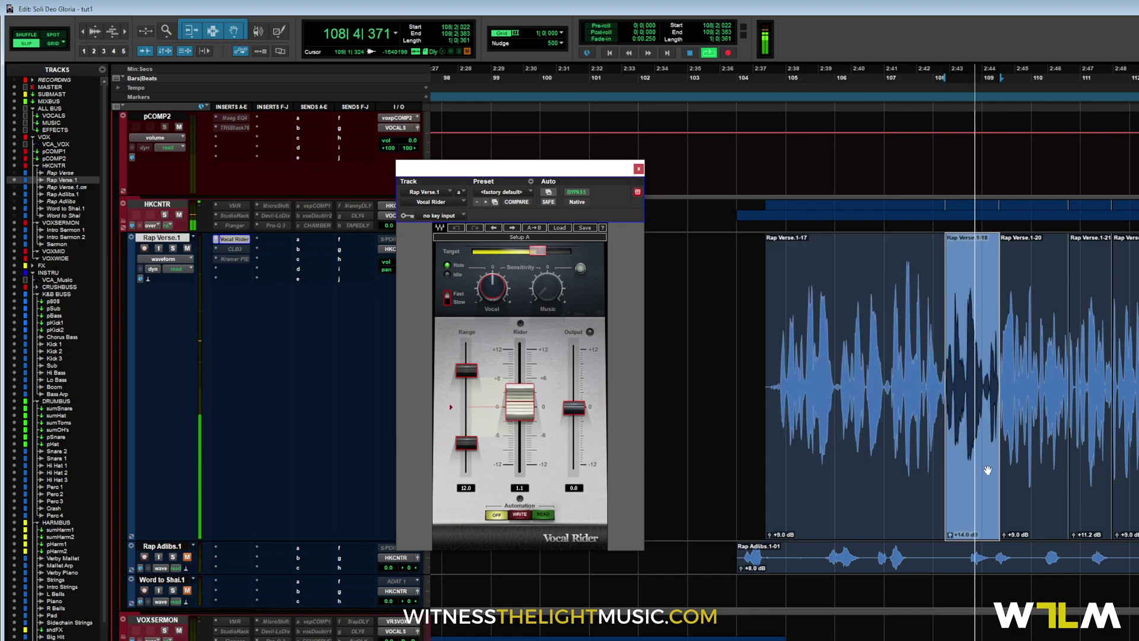
click(1042, 478)
key(space)
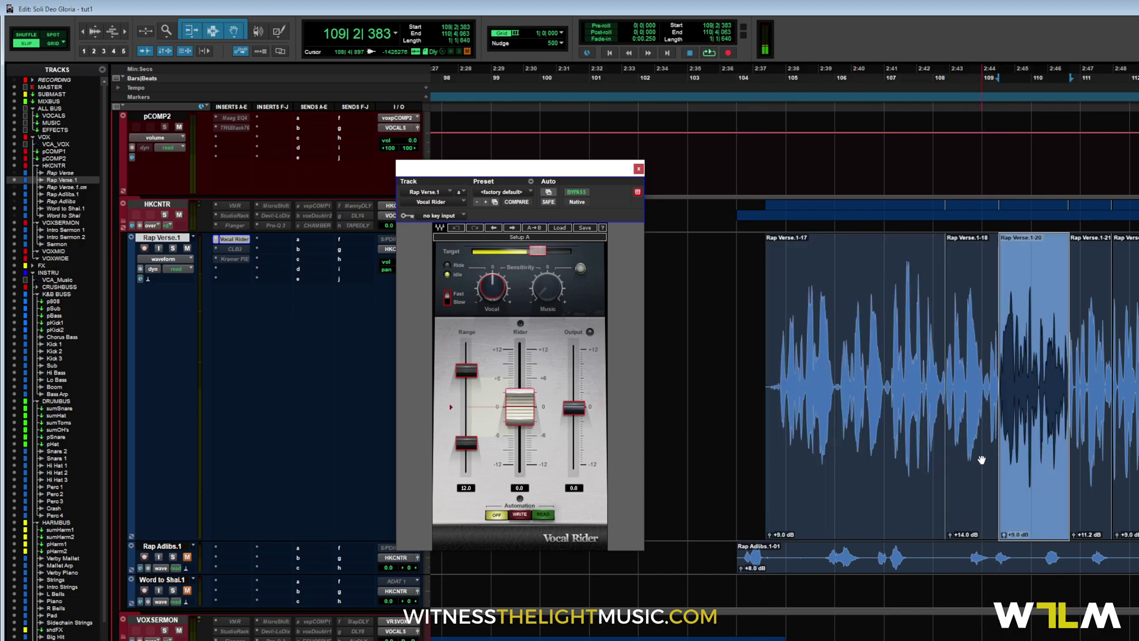
click(982, 460)
key(space)
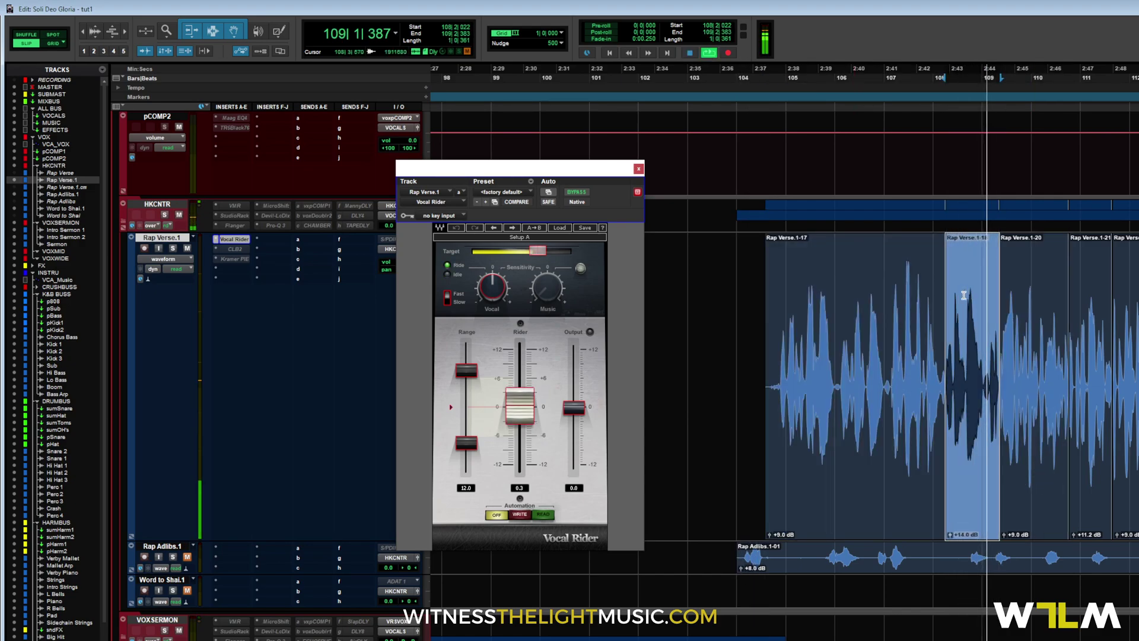
Listen to later parts of the verse through Vocal Rider from new play positions.
click(955, 314)
key(ctrl+[)
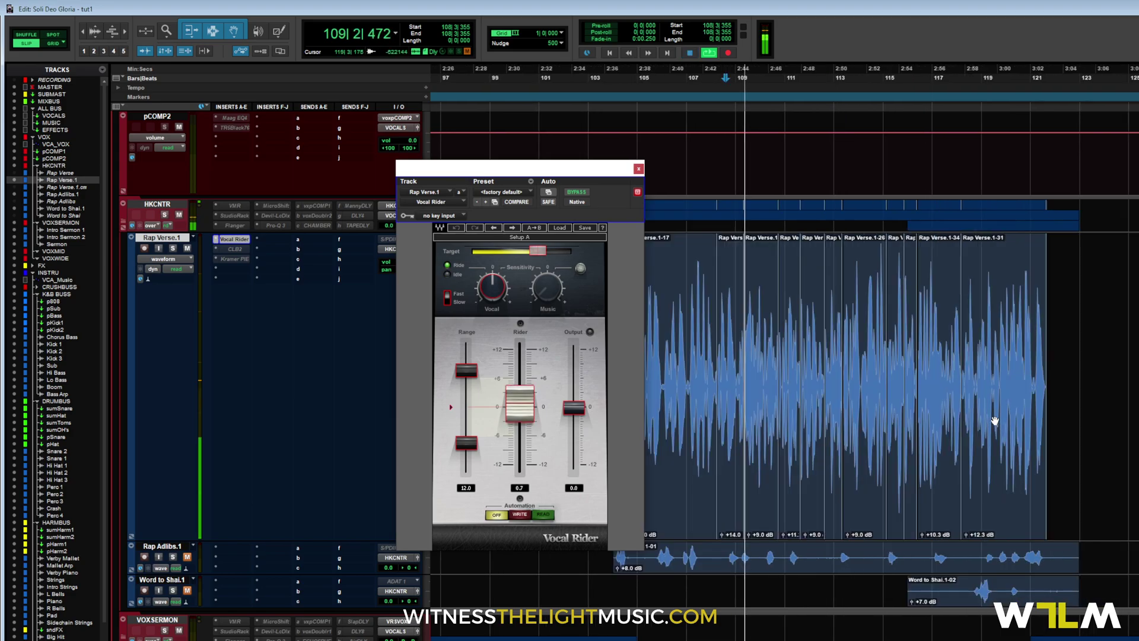
key(ctrl+])
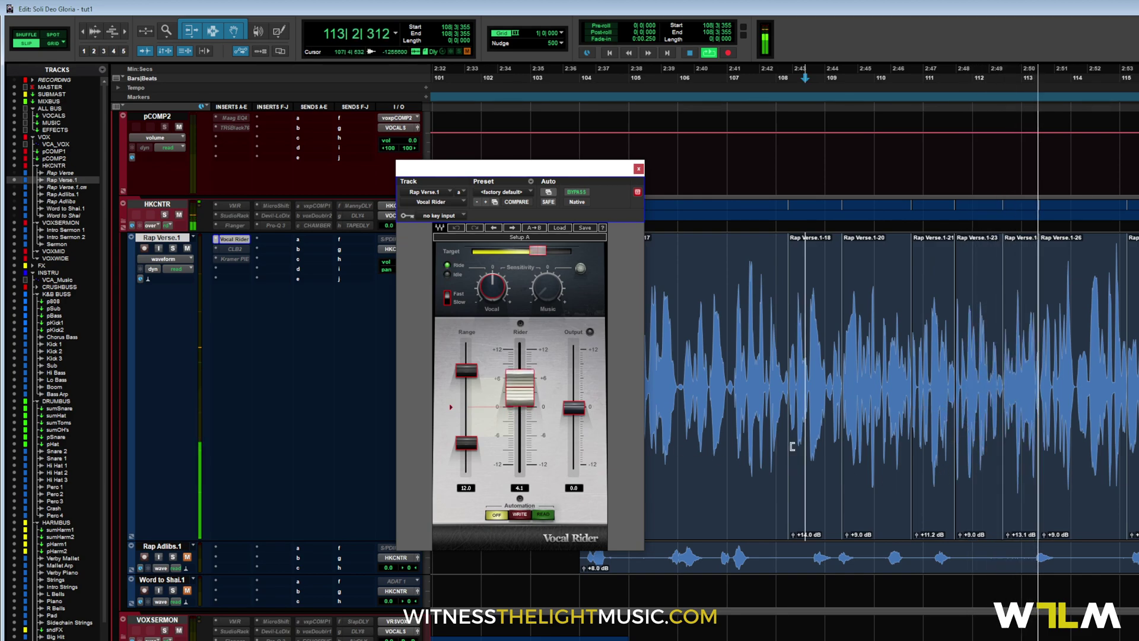
click(1078, 322)
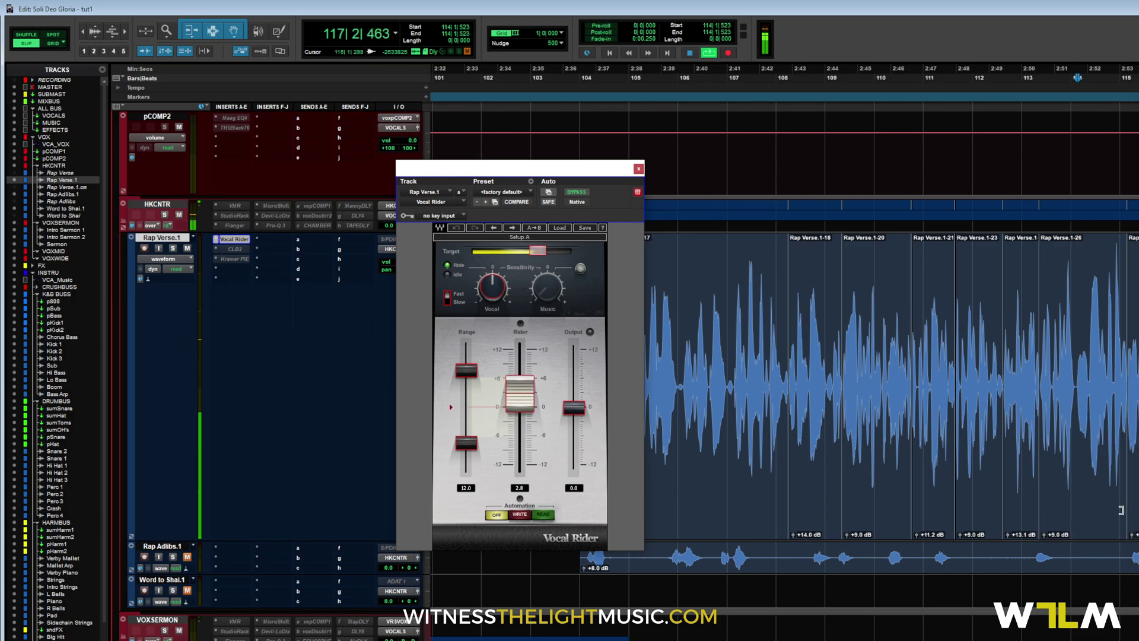
key(ctrl+bracketleft)
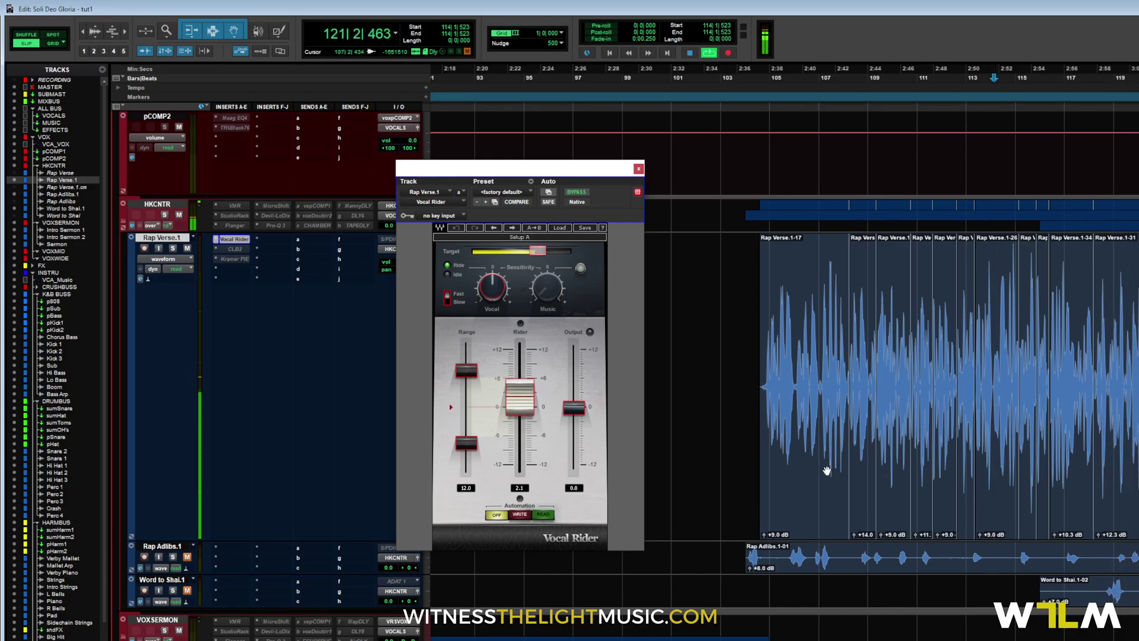
Select Rap Verse.1-17 onward, review the clips, and show the Tube-Tech CL1B insert window.
click(796, 482)
shift+click(1116, 475)
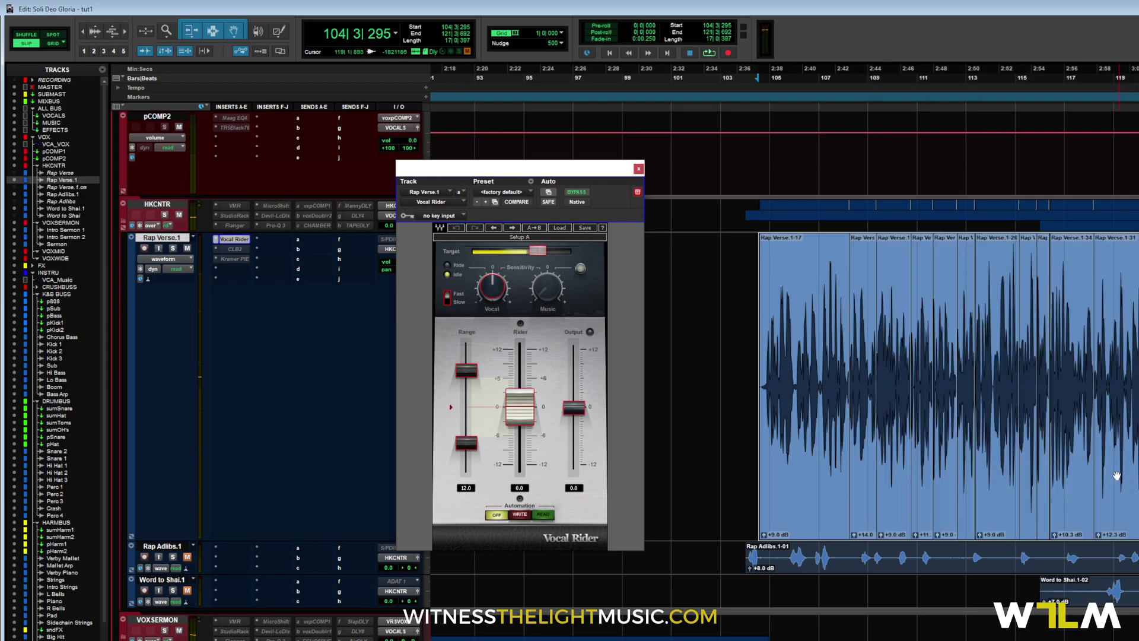
key(ctrl+])
key(ctrl+])
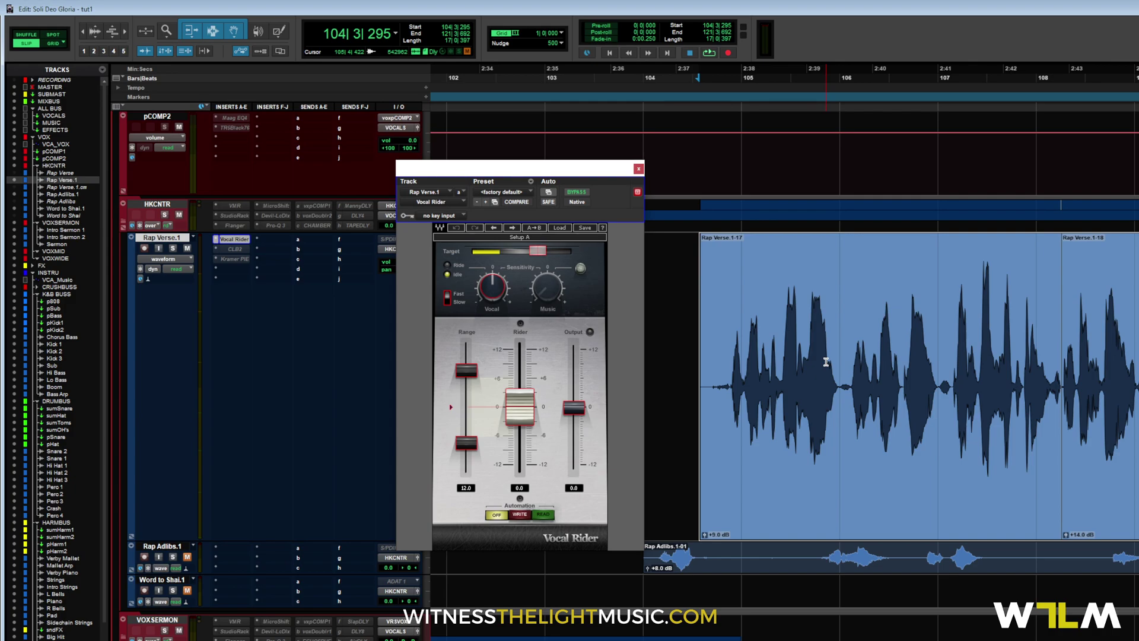
key(ctrl+bracketleft)
key(ctrl+bracketleft)
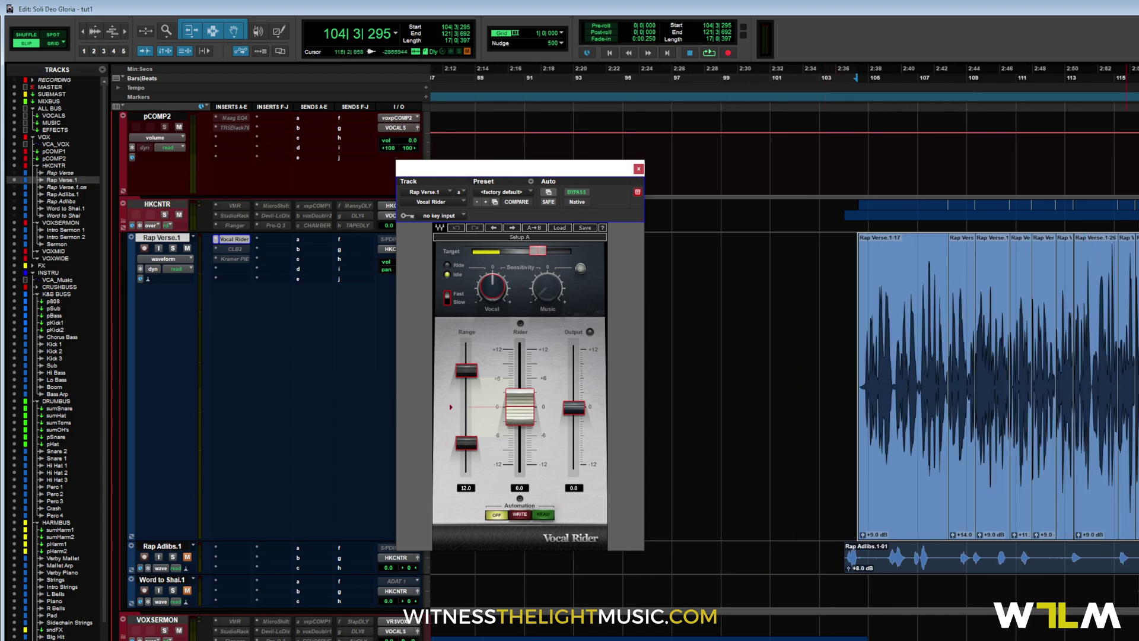
scroll(884, 610, right, 3)
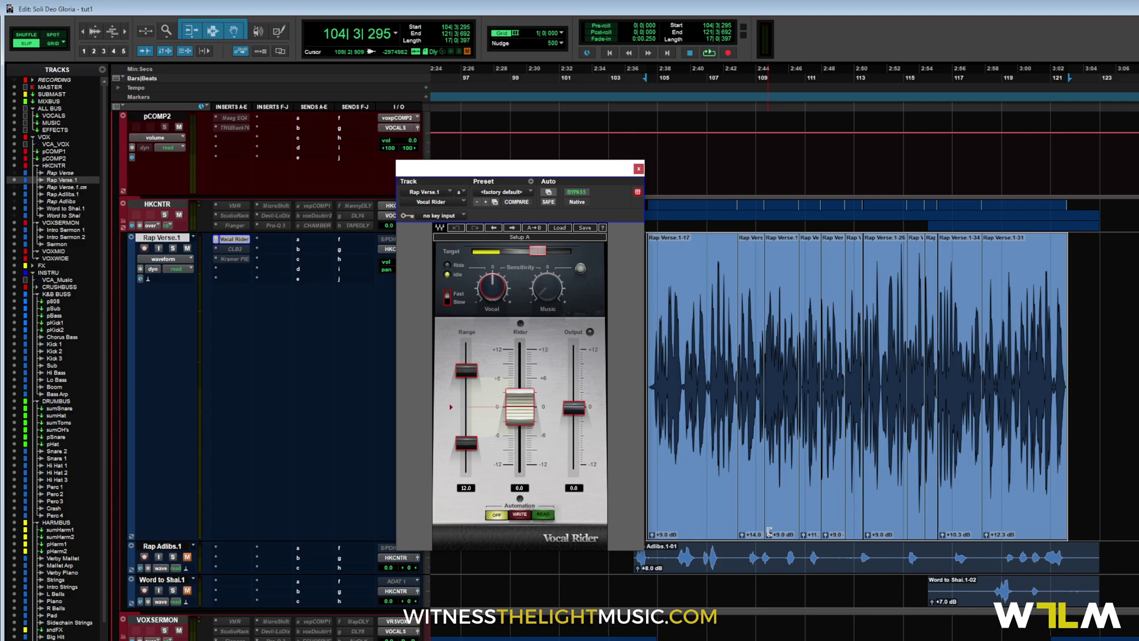
click(235, 249)
Briefly activate the Tube-Tech compressor insert, then make it inactive again.
right_click(234, 252)
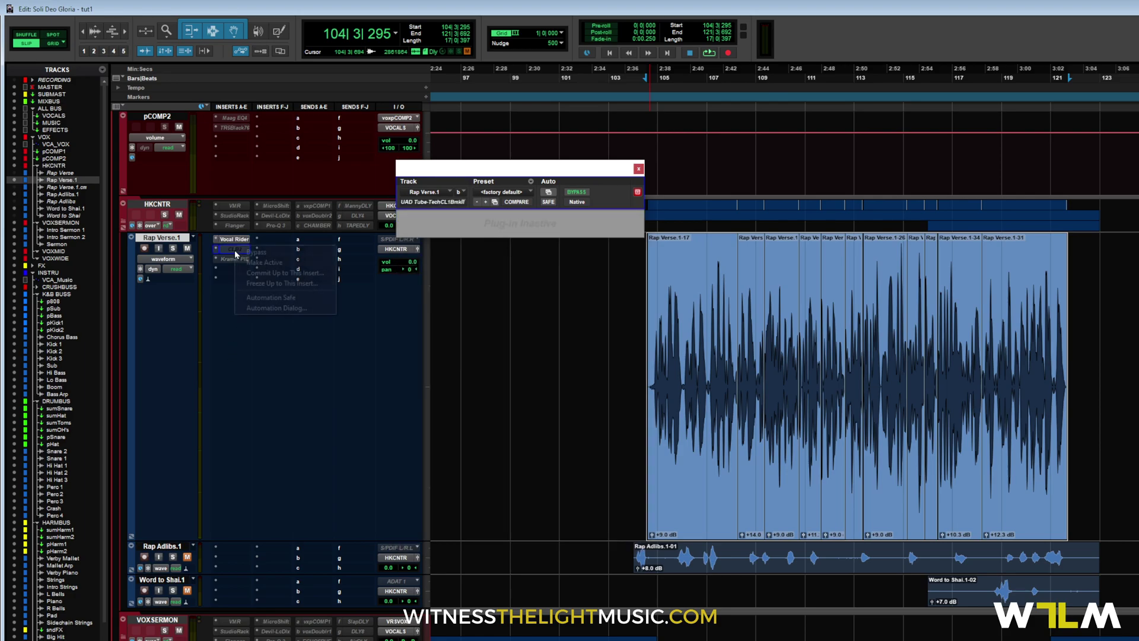
click(287, 268)
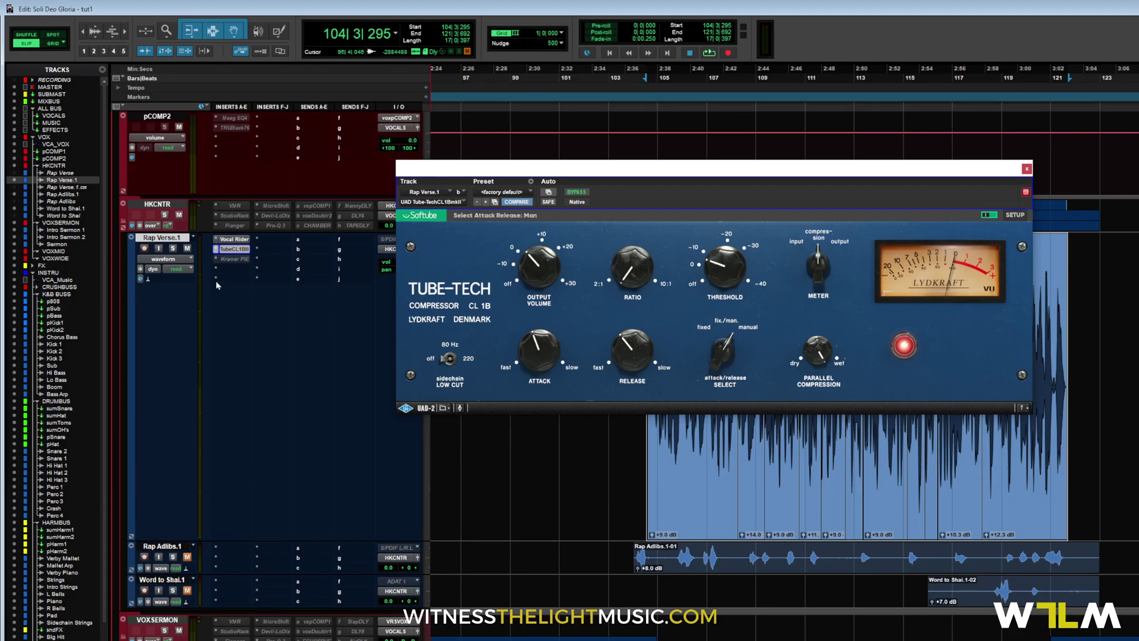
right_click(228, 257)
click(255, 271)
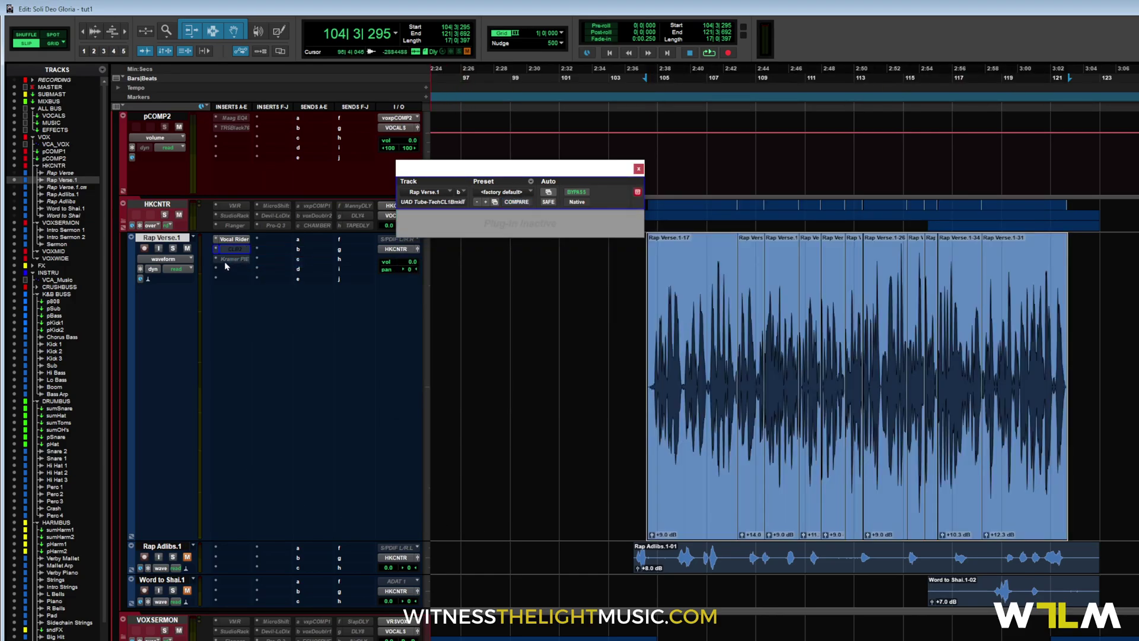
Make the Kramer PIE insert active and show its plug-in window.
right_click(225, 261)
click(255, 272)
click(232, 258)
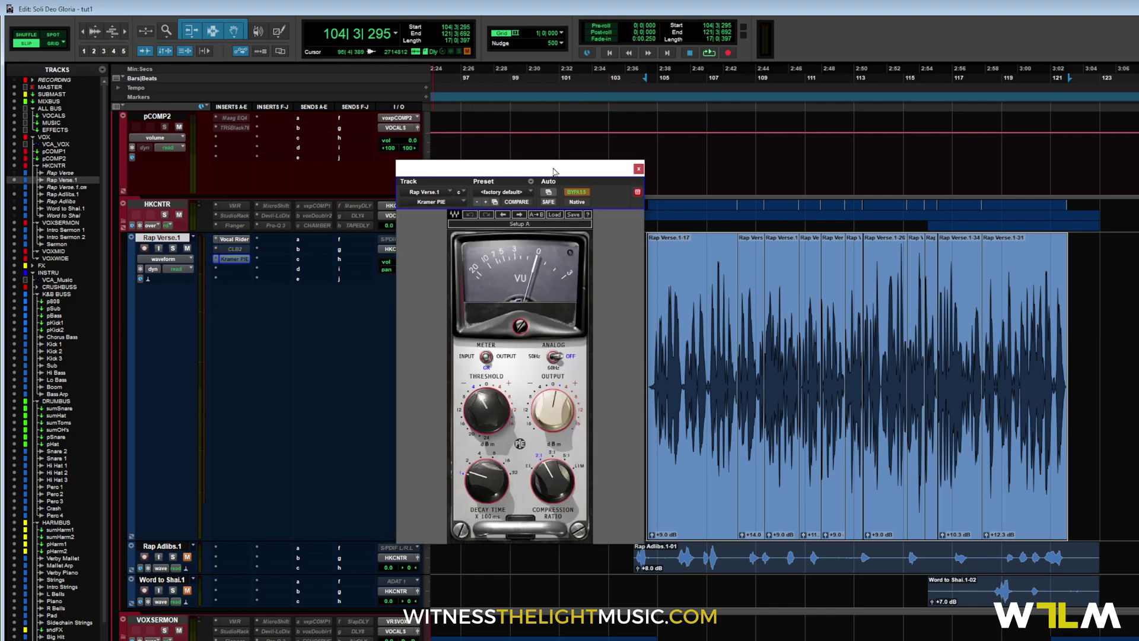
Switch Kramer PIE's BYPASS off and start the verse playing through it.
mouse_move(553, 171)
mouse_down()
mouse_move(518, 170)
mouse_move(555, 168)
mouse_up()
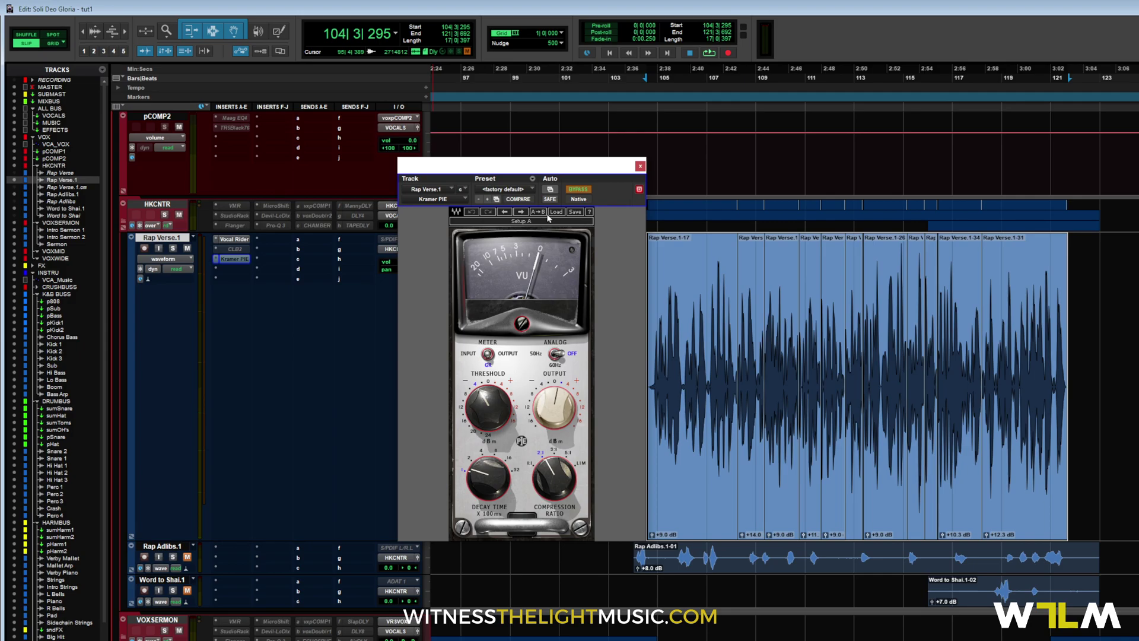
click(579, 191)
key(space)
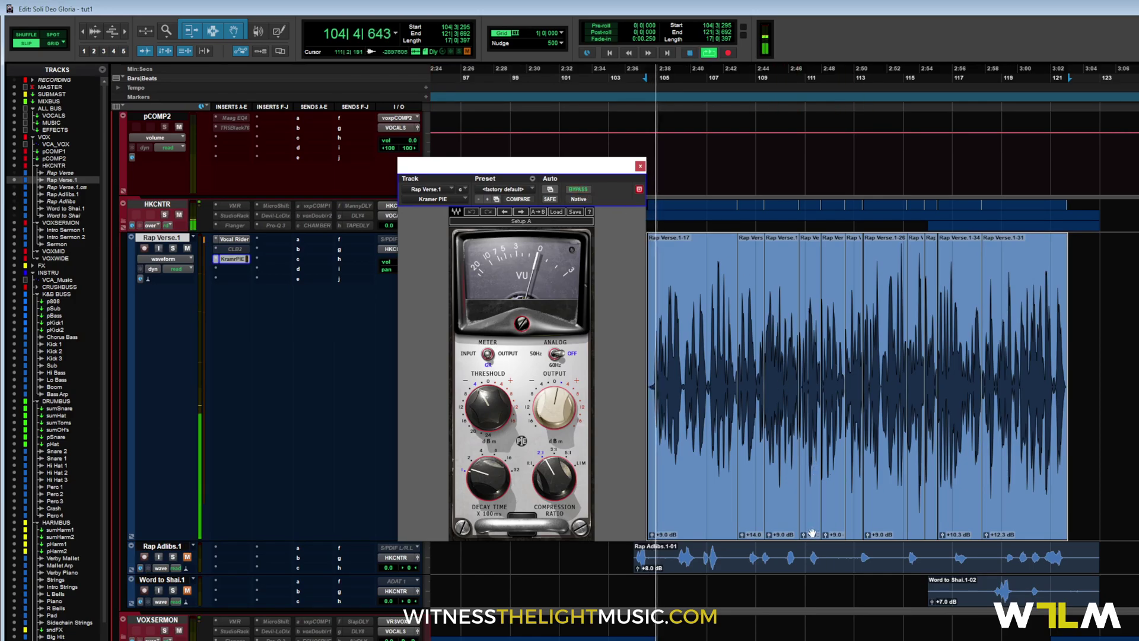
Play the verse through Kramer PIE from near bar 107, then stop around bar 121.
key(ctrl+])
key(ctrl+])
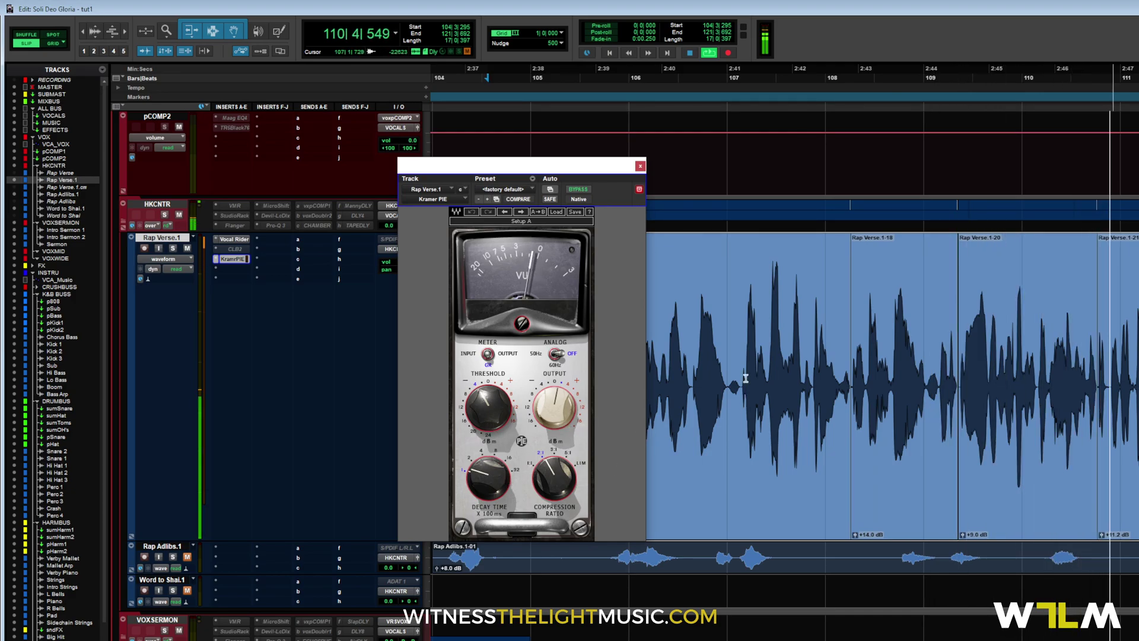
click(746, 310)
key(ctrl+[)
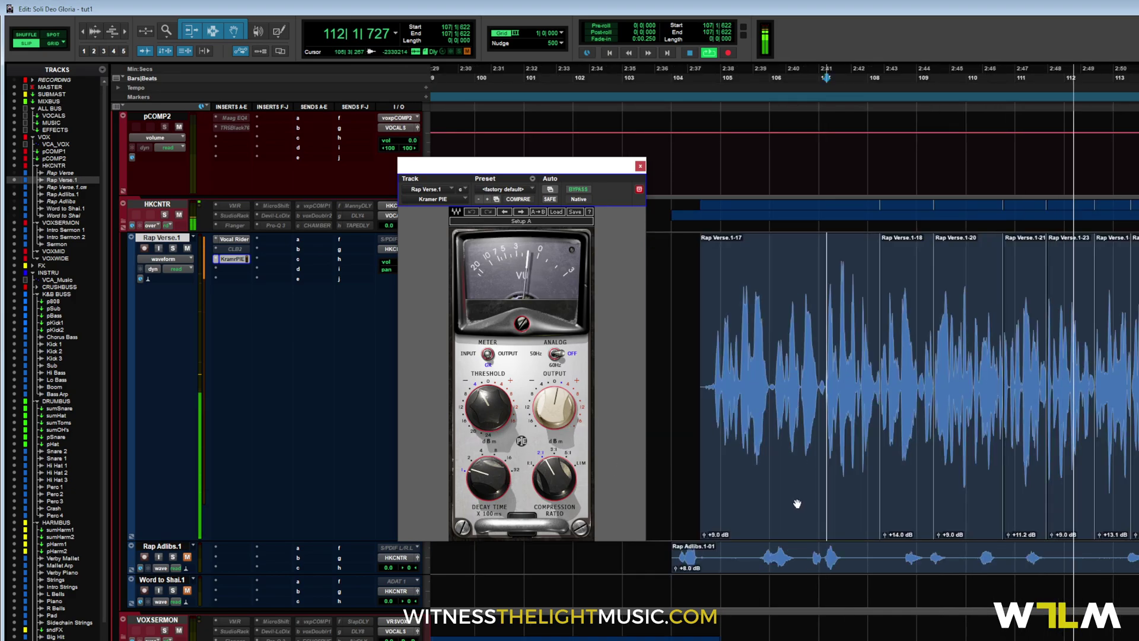
key(ctrl+[)
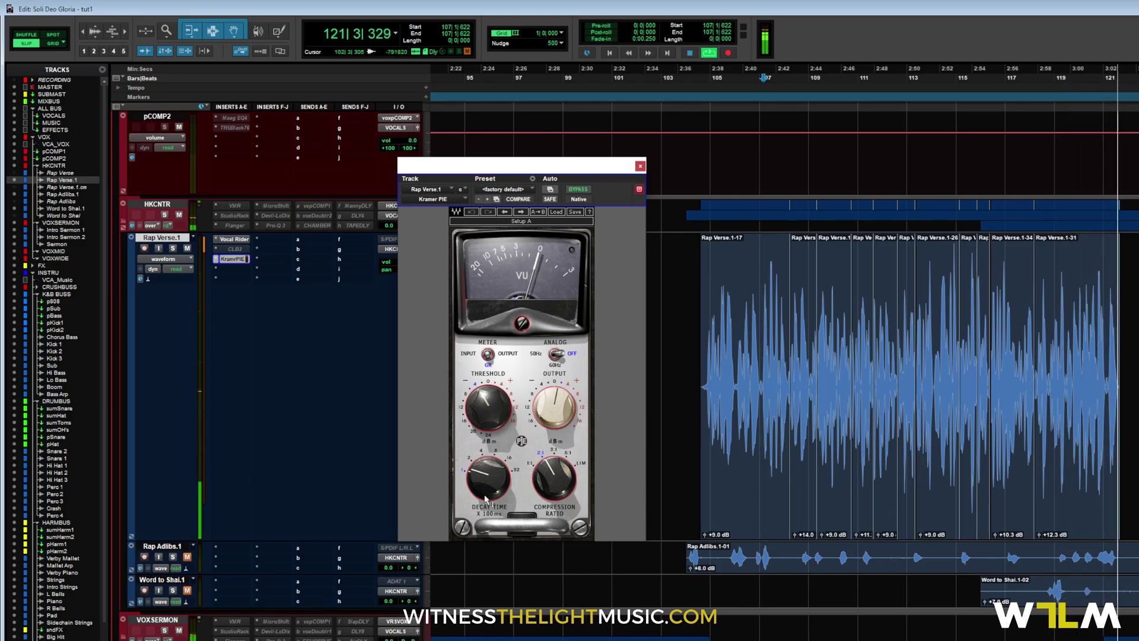
key(space)
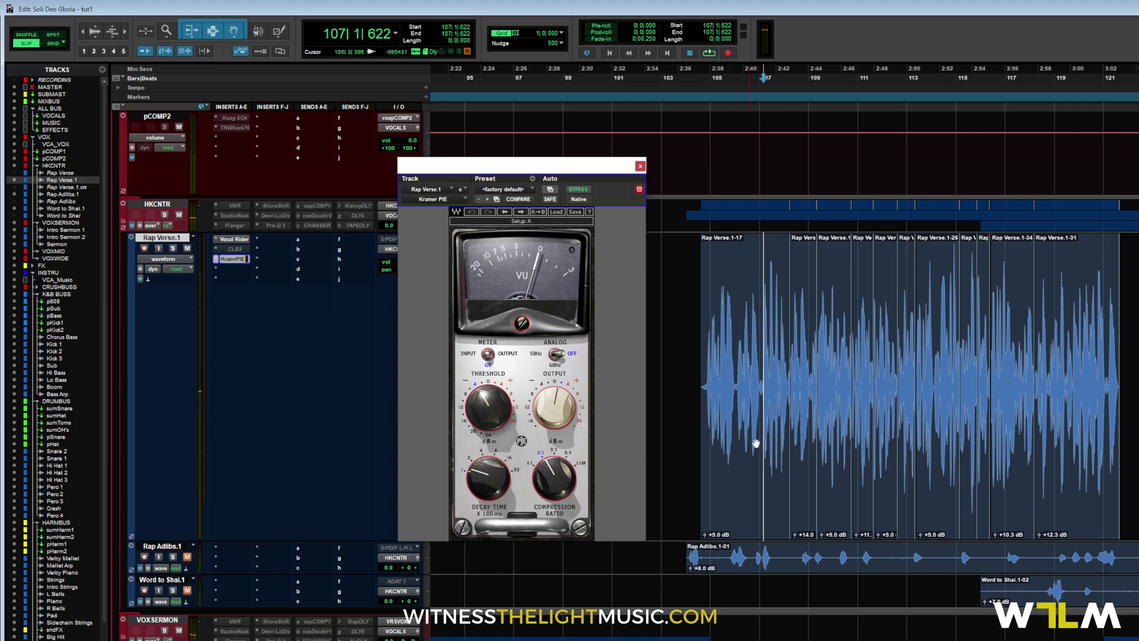
Select three short verse clips and loop-play them through Kramer PIE.
click(831, 447)
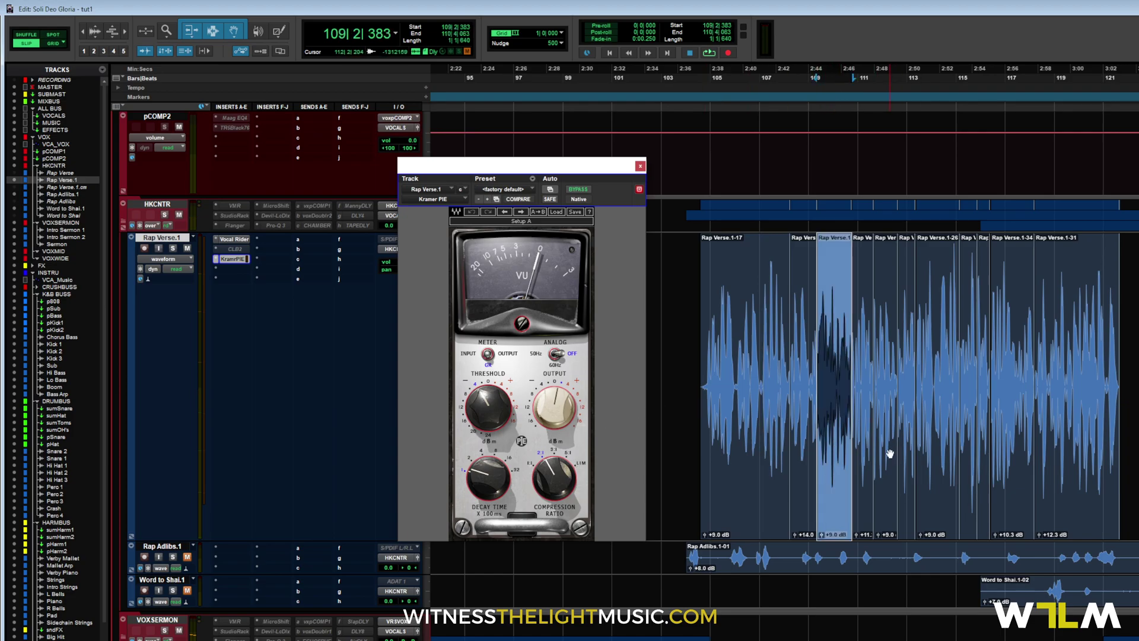
shift+click(890, 453)
key(ctrl+])
key(ctrl+])
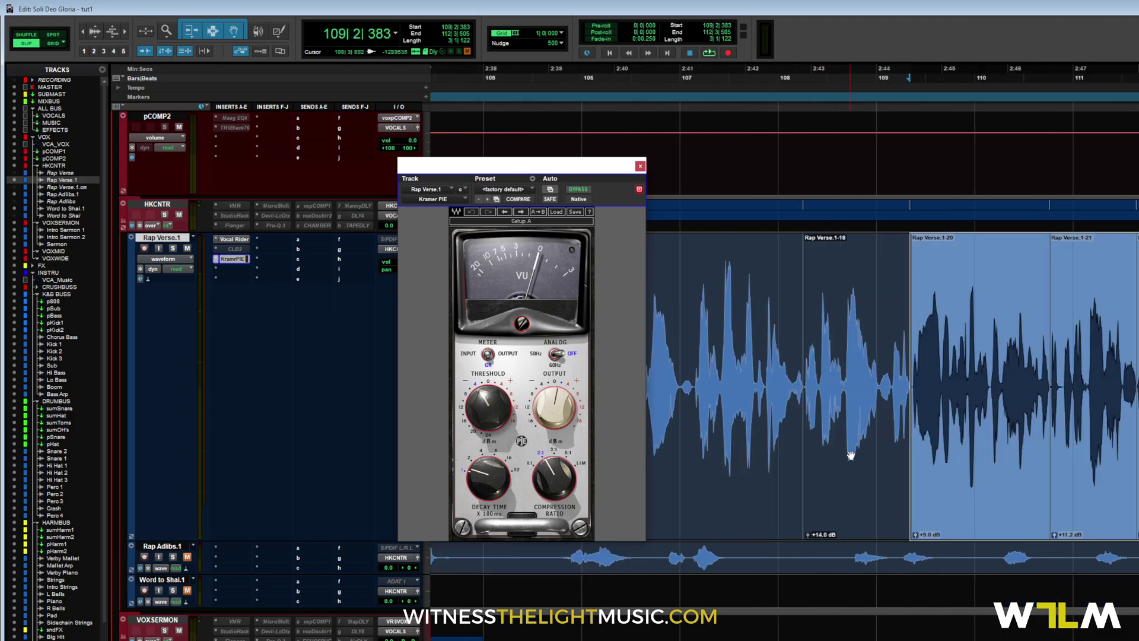
key(space)
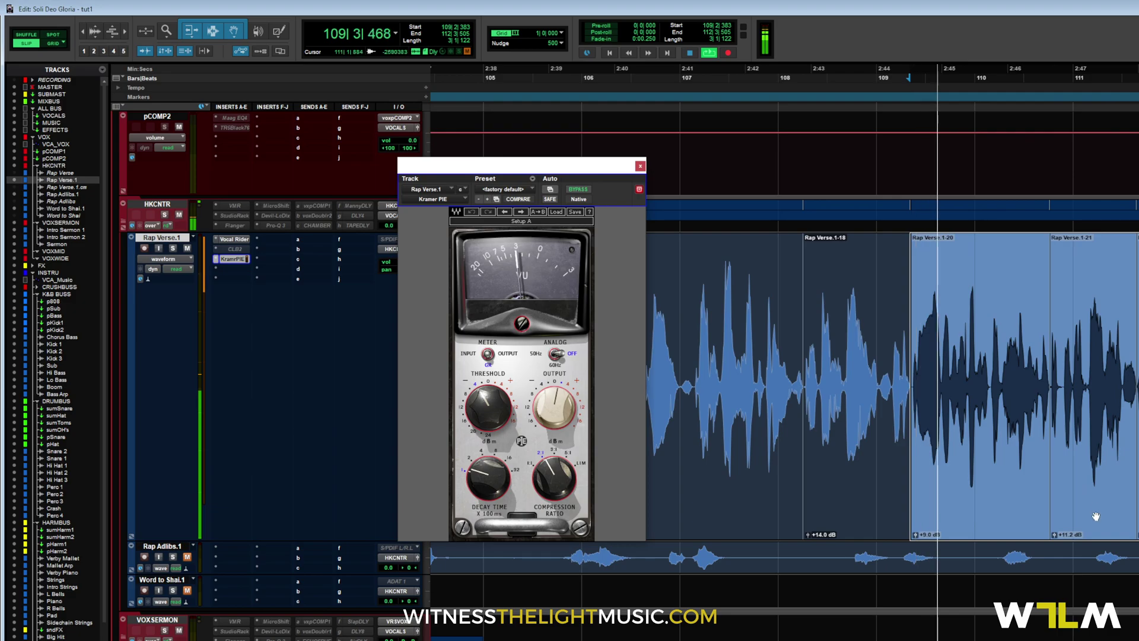
key(ctrl+[)
key(ctrl+[)
key(space)
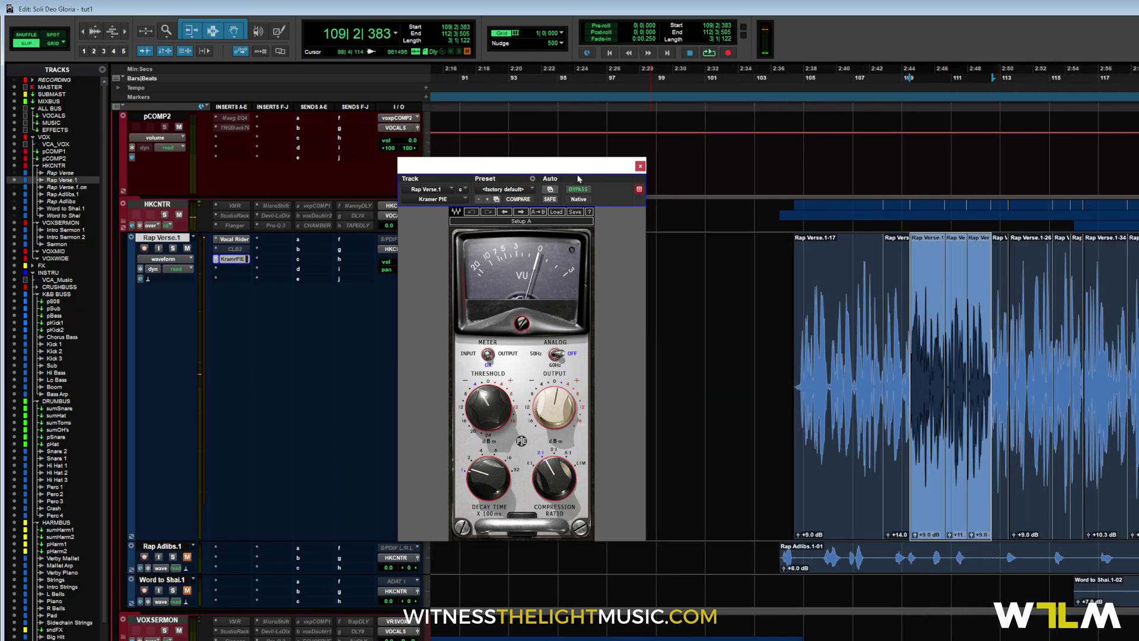
Compare the loop with Kramer PIE bypassed, then re-enable it and play again.
click(577, 188)
key(space)
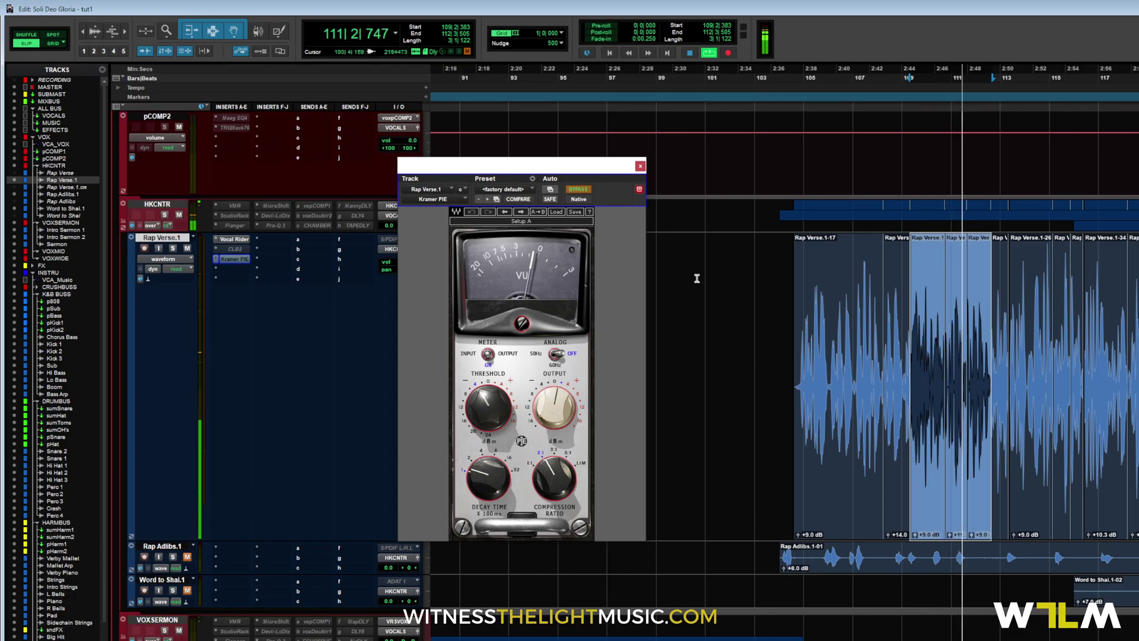
key(space)
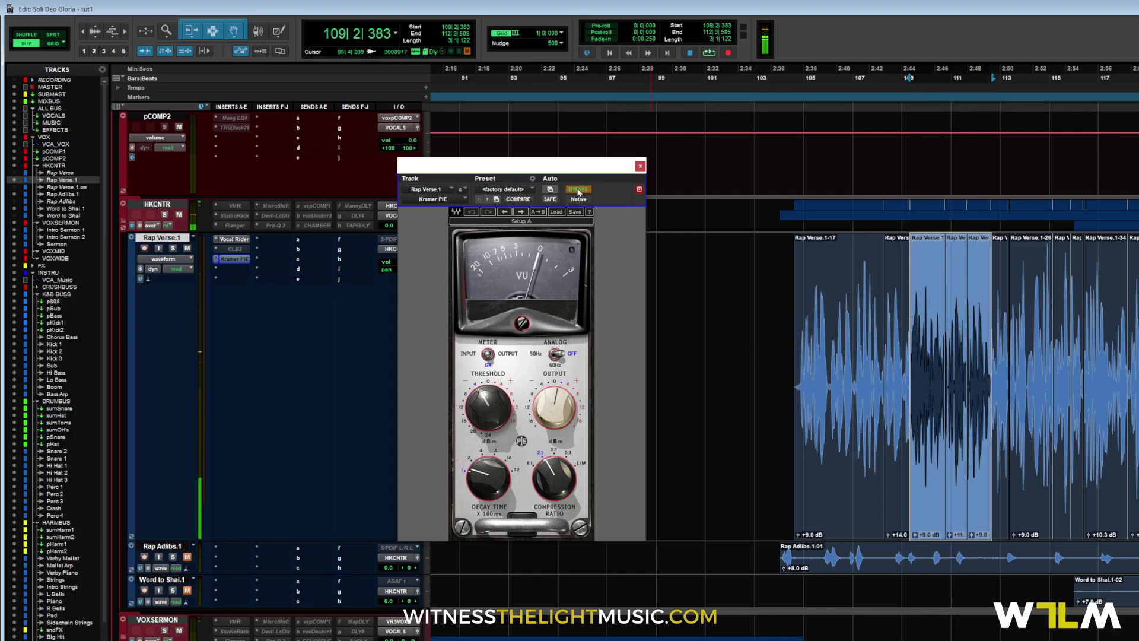
click(578, 190)
key(space)
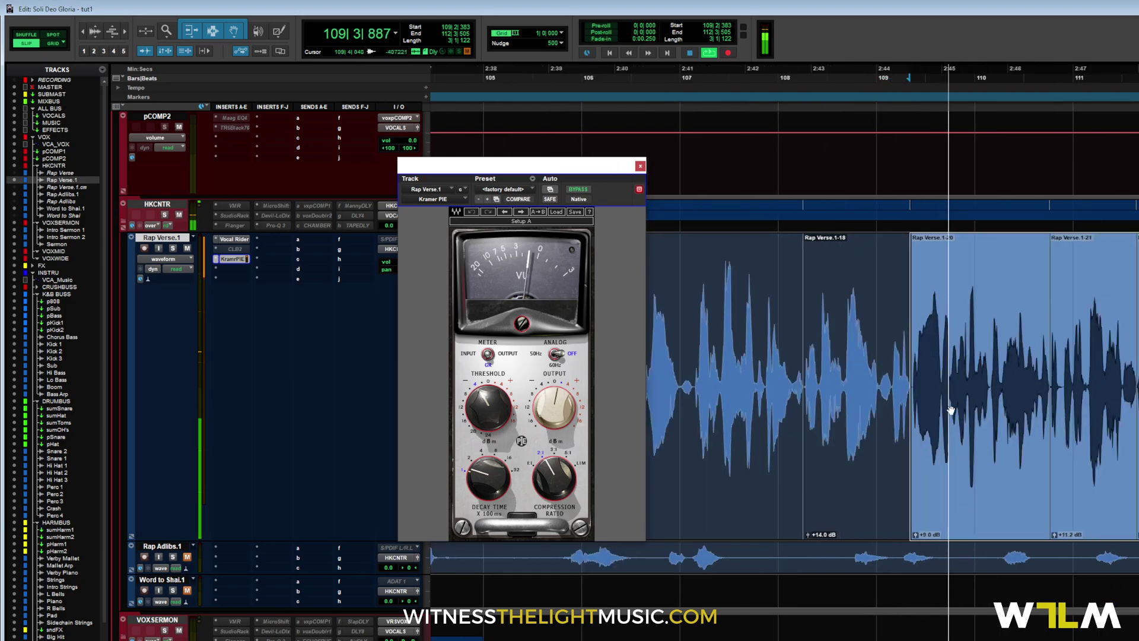
key(r)
key(r)
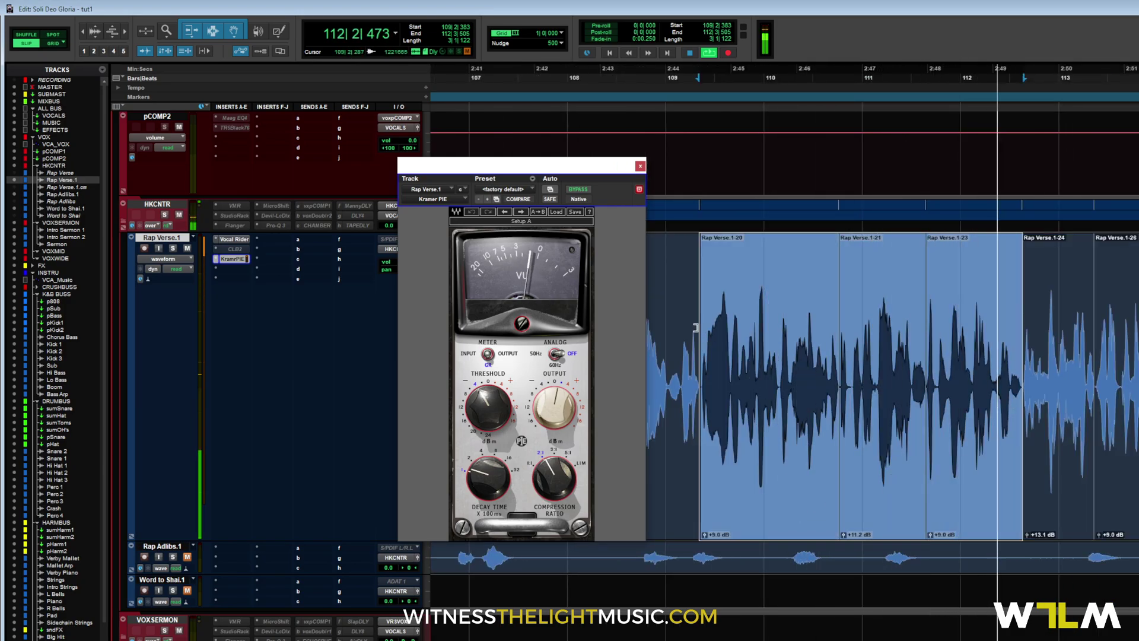
key(space)
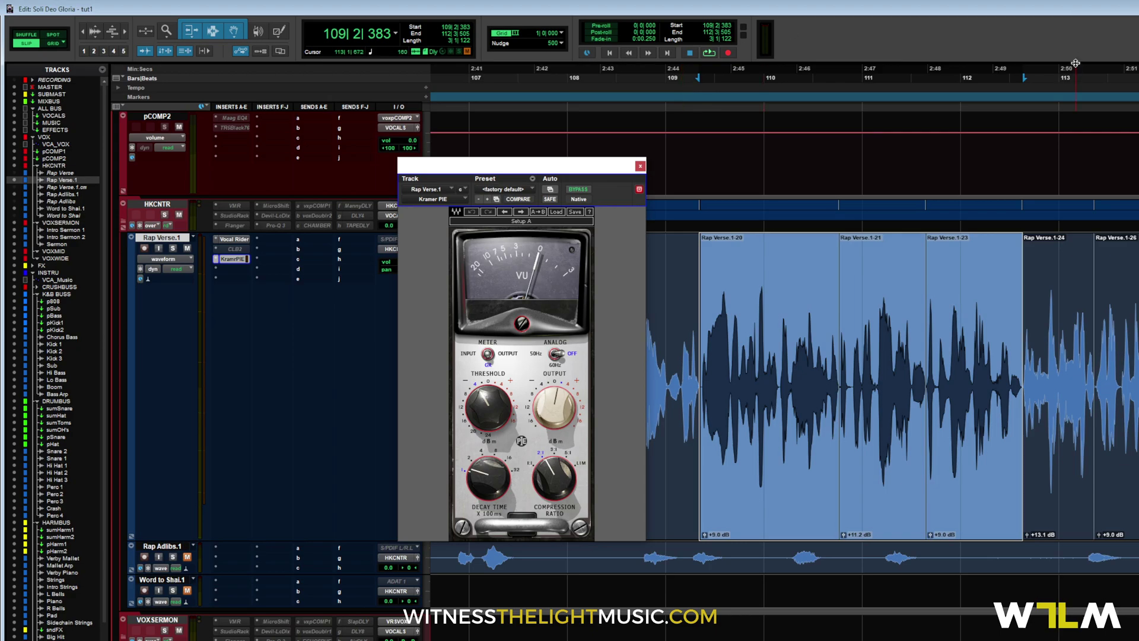
Close the Kramer PIE window, clear the selection, and zoom out to the whole verse.
click(640, 166)
click(687, 287)
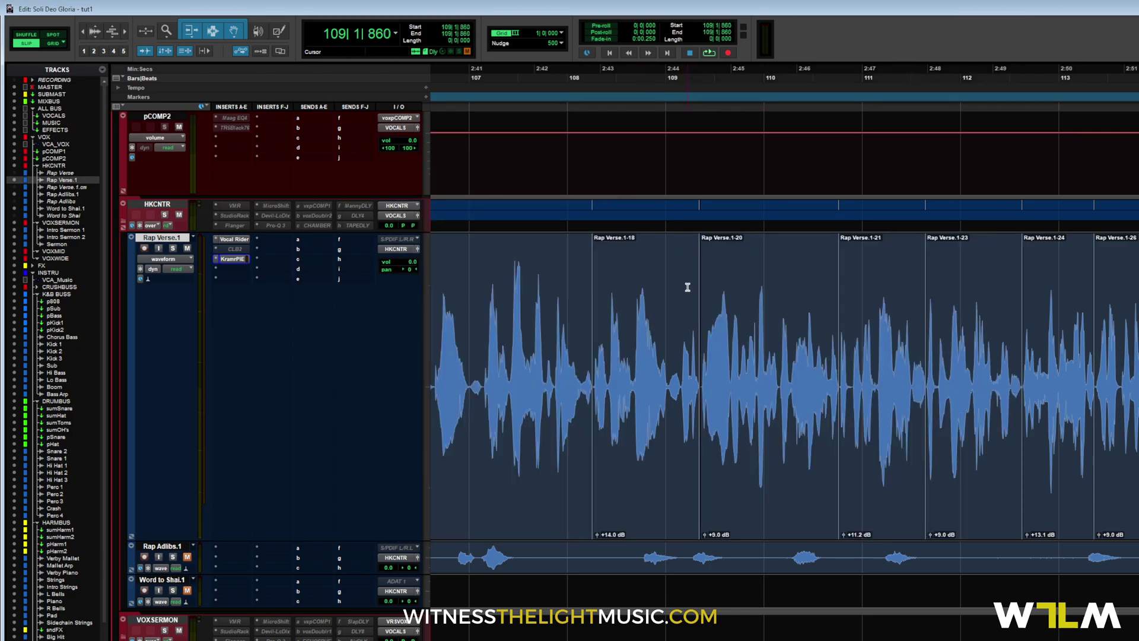
key(ctrl+bracketleft)
key(ctrl+bracketleft)
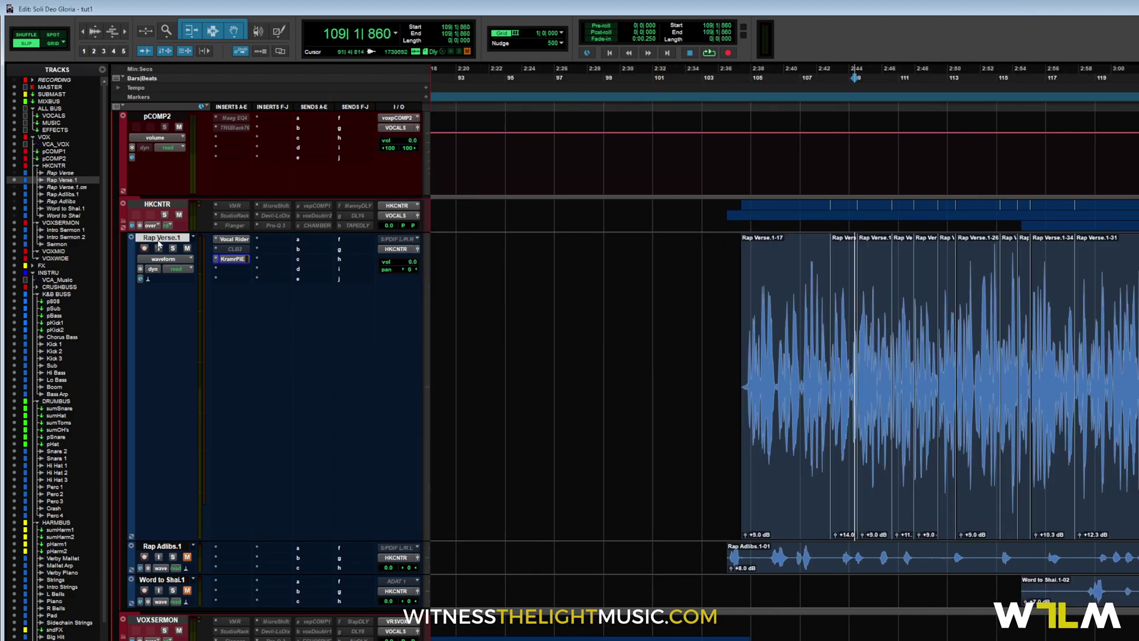
right_click(158, 241)
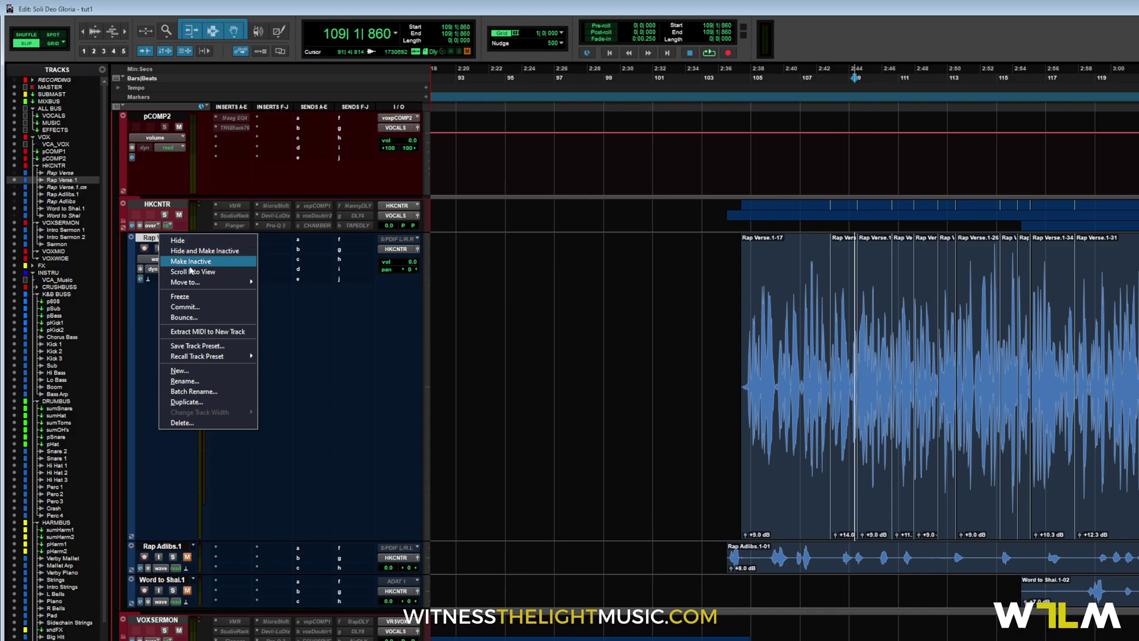
click(321, 294)
Confirm Commit Up to Kramer PIE settings with OK and select the first Rap Verse.1-17 clip.
right_click(234, 259)
click(279, 282)
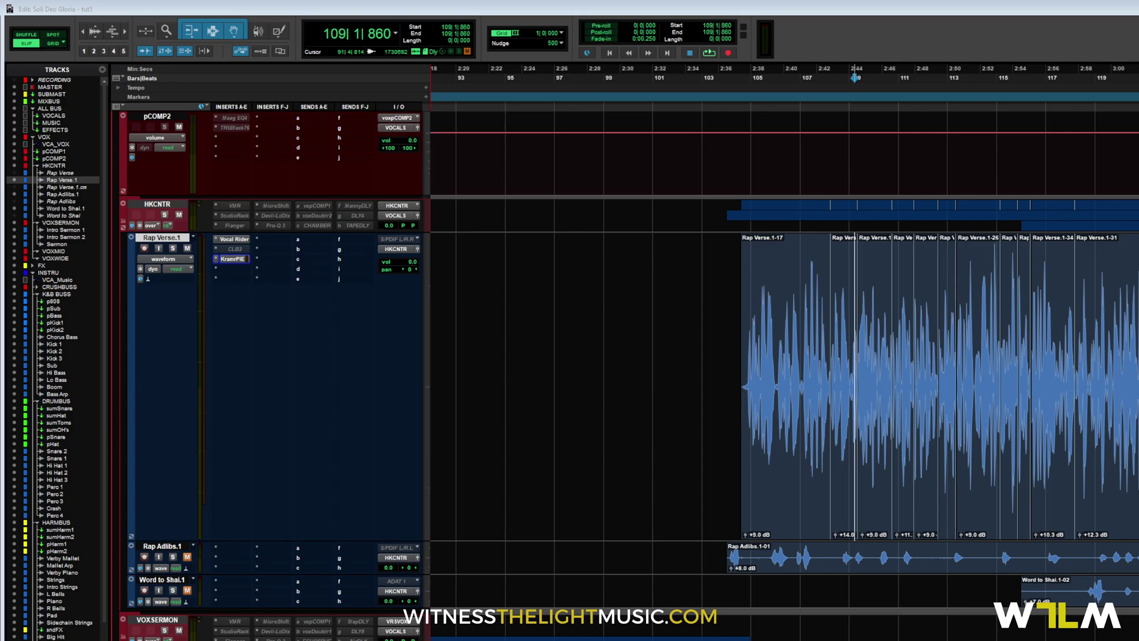
drag(917, 144, 725, 289)
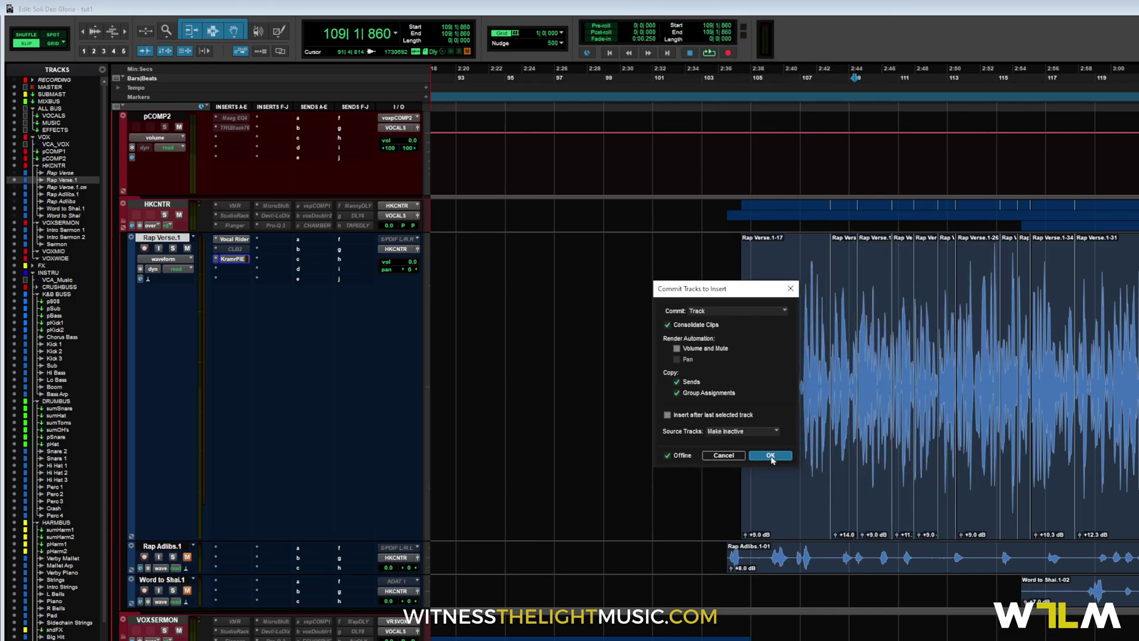
click(770, 455)
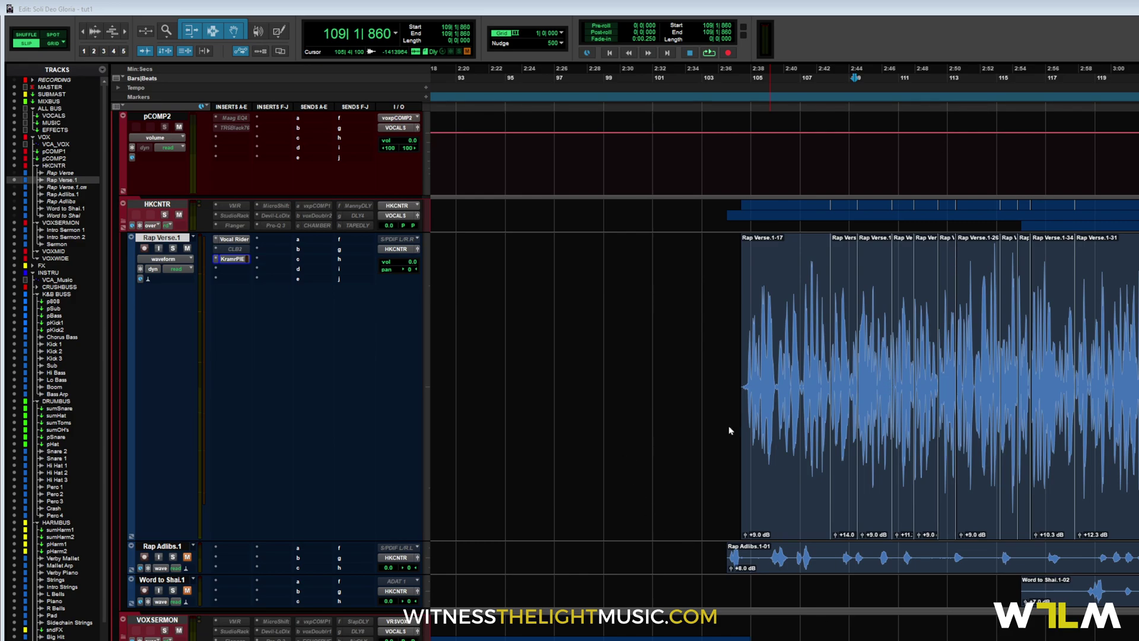
click(775, 453)
Select all Rap Verse.1 clips and commit up to Kramer PIE onto a new RapVerse.1.cm1 track.
shift+click(1134, 496)
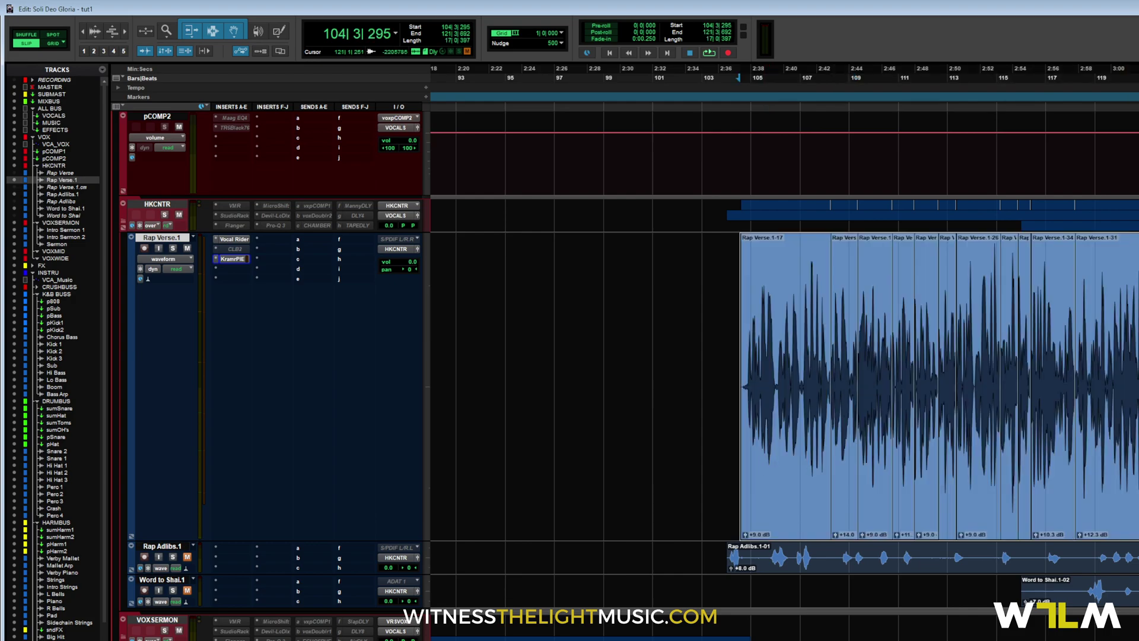
right_click(242, 260)
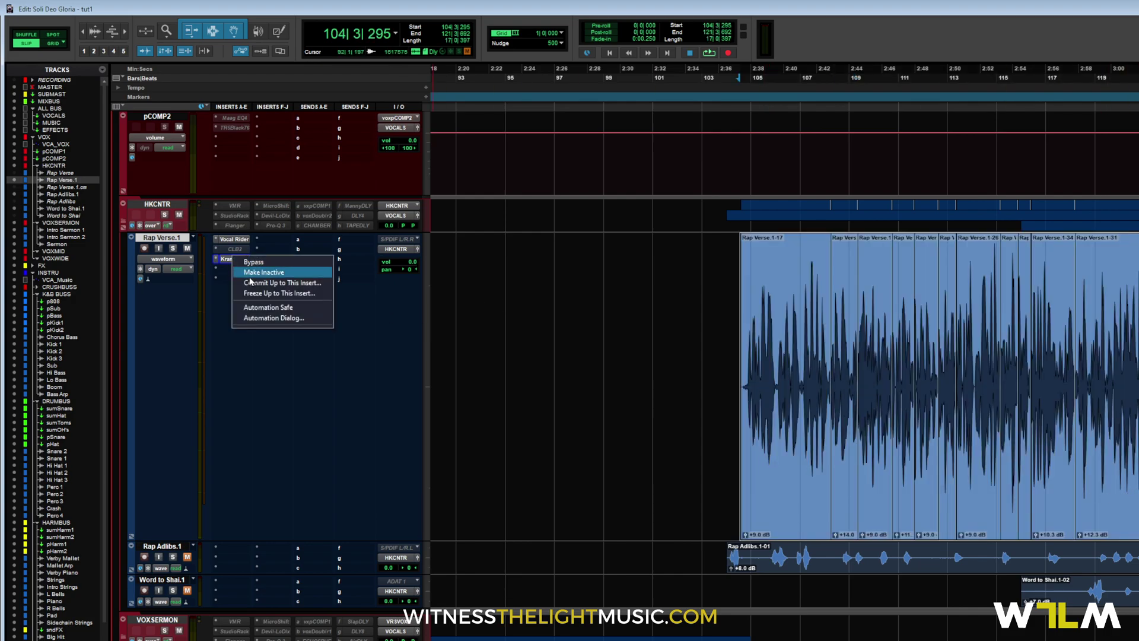
click(281, 283)
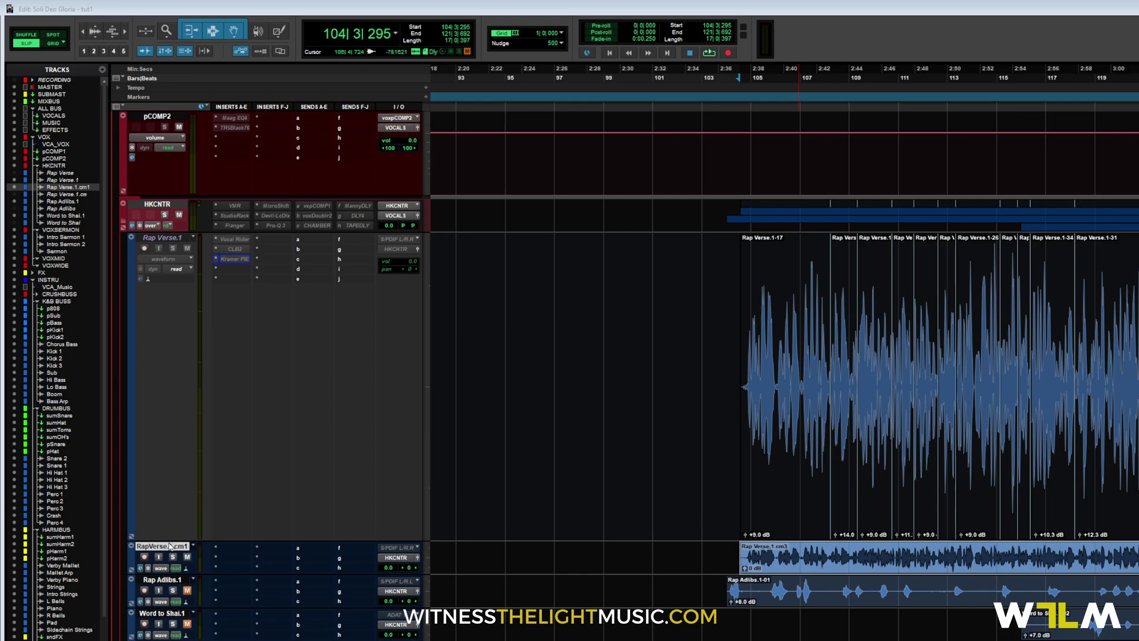
Zoom to the verse and remove the CLB2 plug-in from Rap Verse.1's insert slot B.
click(922, 525)
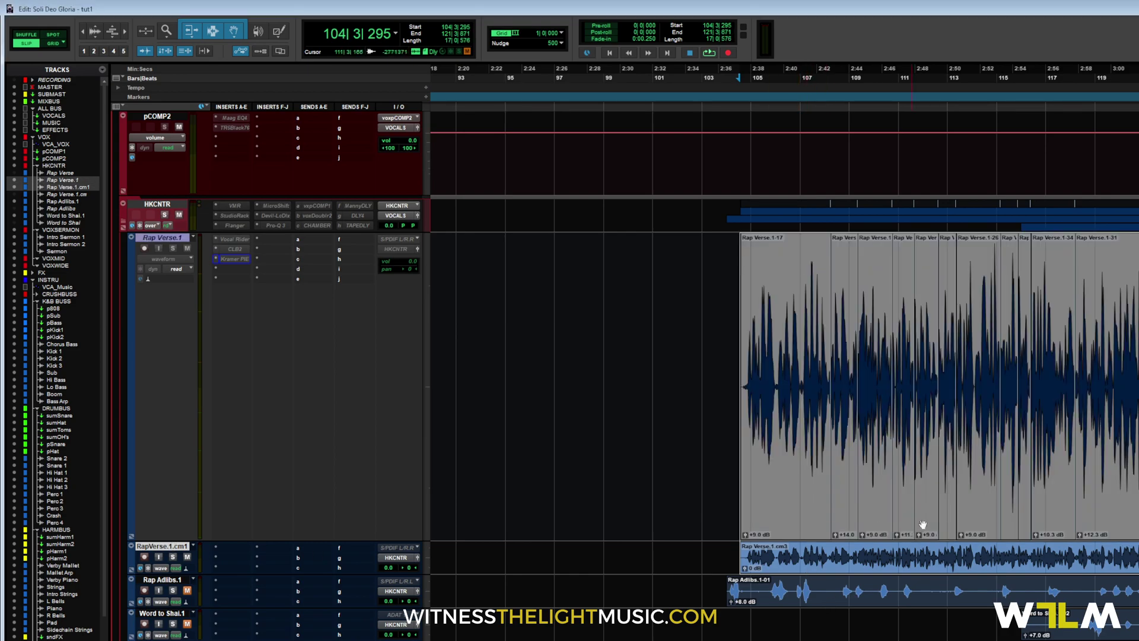
key(e)
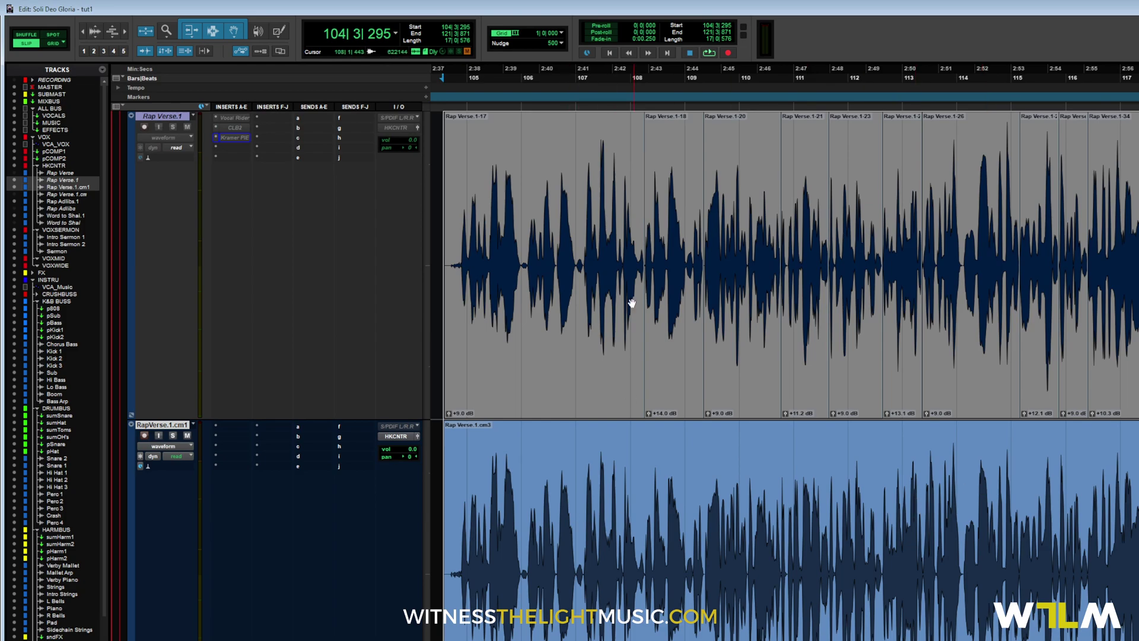
click(452, 449)
key(t)
key(t)
key(t)
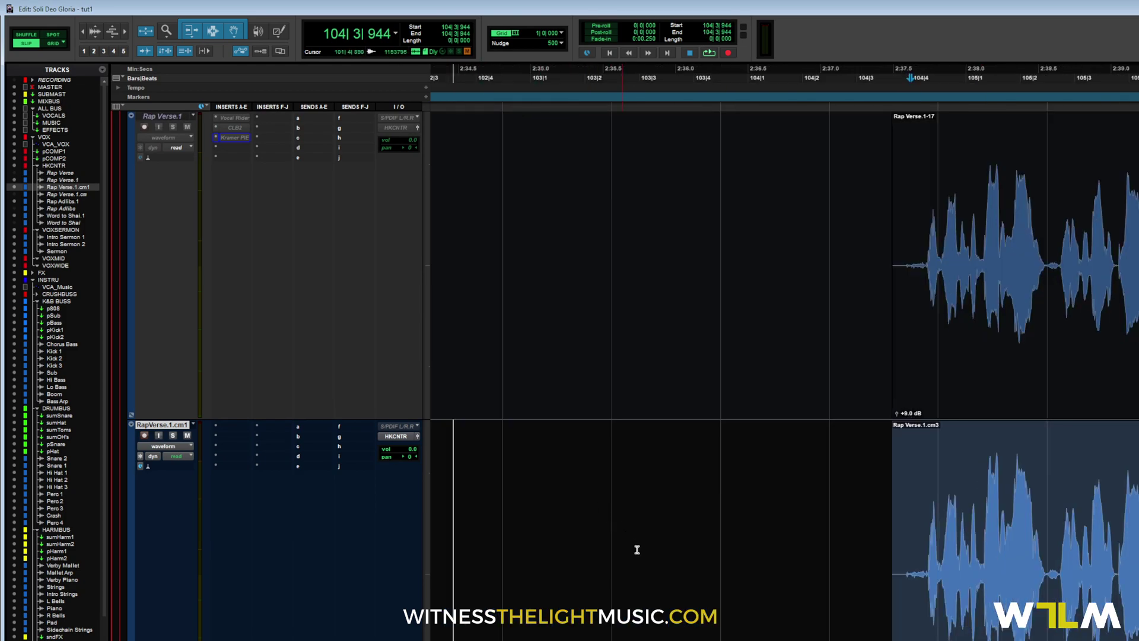
key(r)
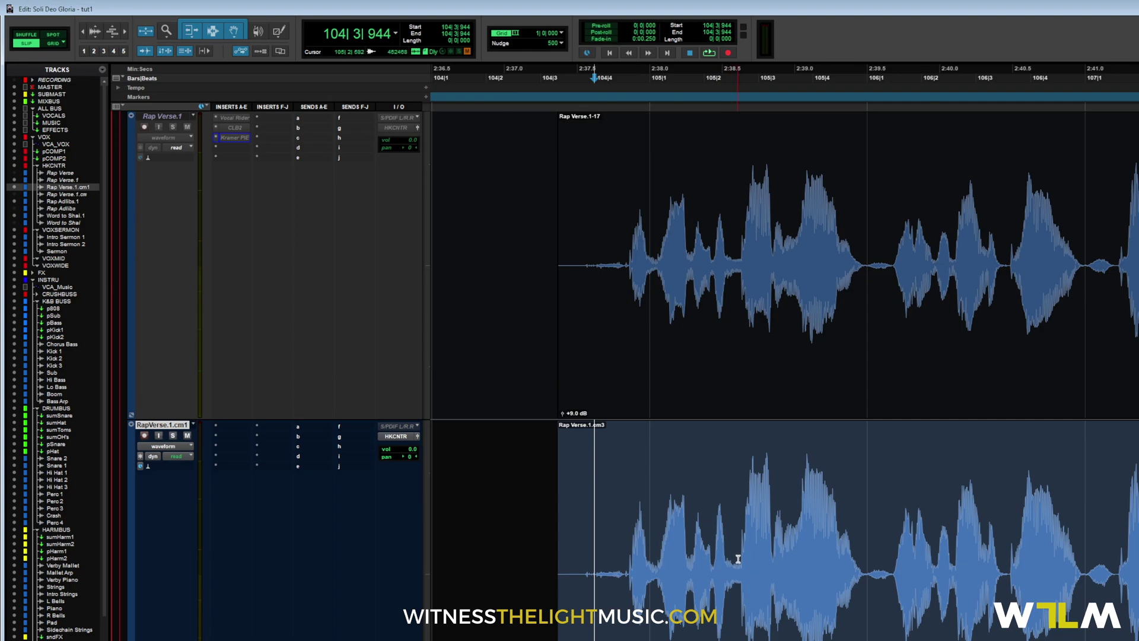
click(215, 127)
click(238, 127)
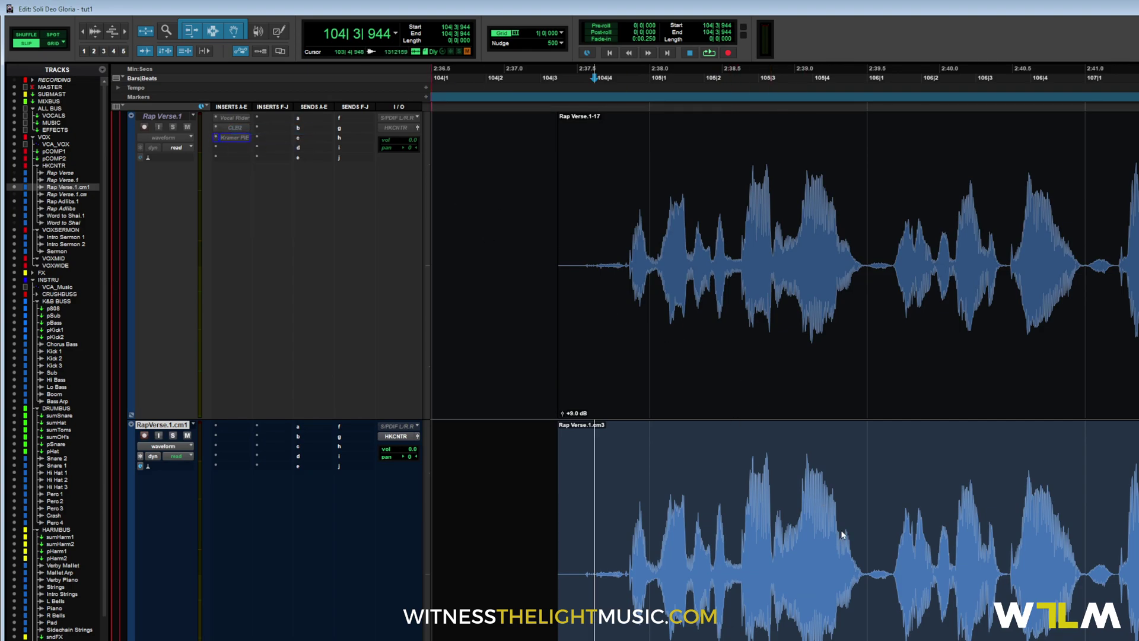
Play a short stretch from earlier in the verse to compare both tracks, then stop.
click(749, 487)
scroll(819, 492, right, 2)
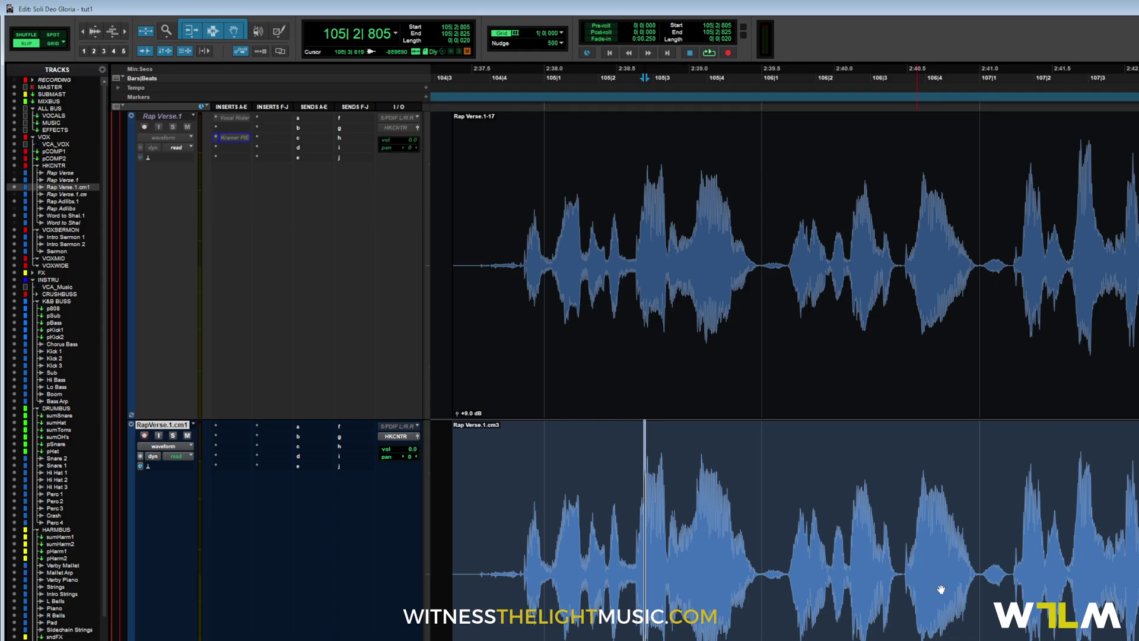
click(515, 515)
key(ctrl+[)
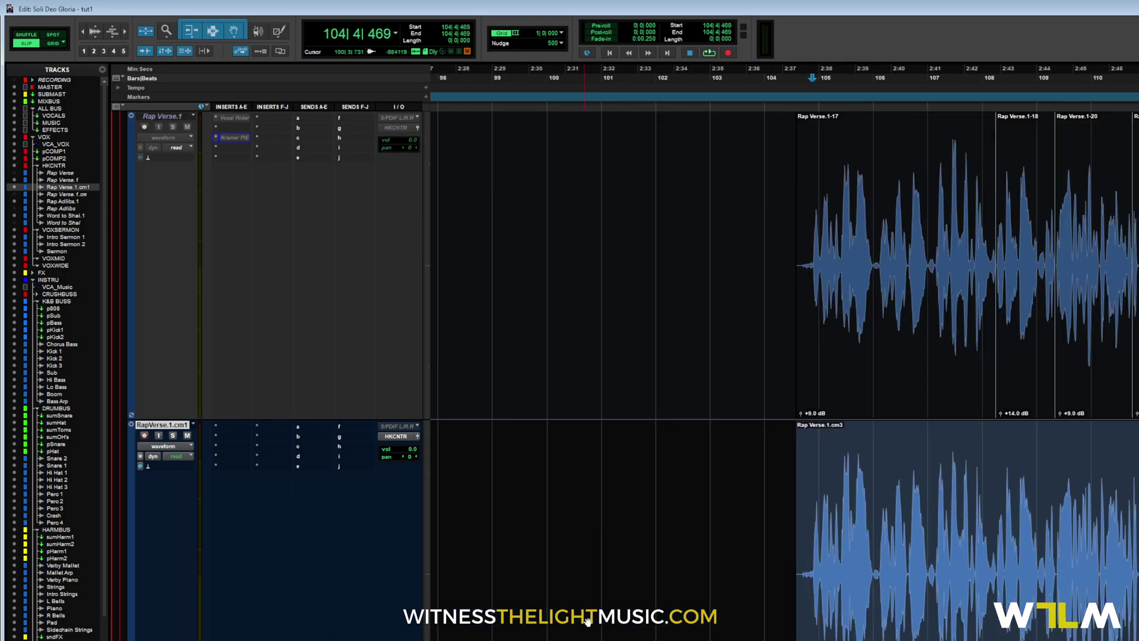
key(ctrl+[)
key(space)
key(ctrl+])
key(ctrl+])
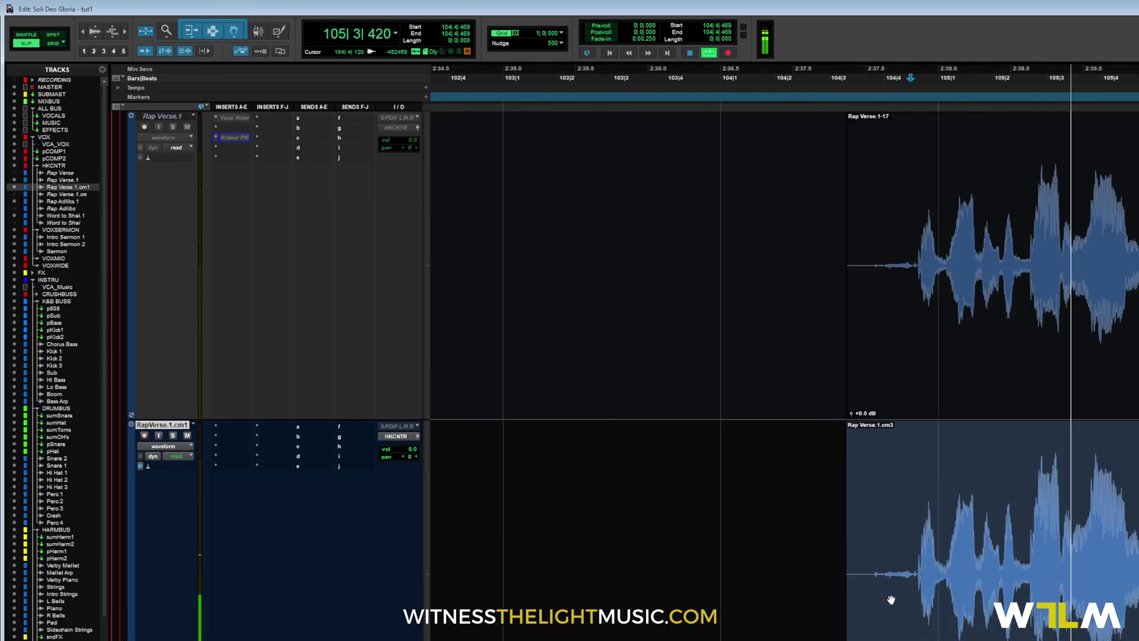
key(space)
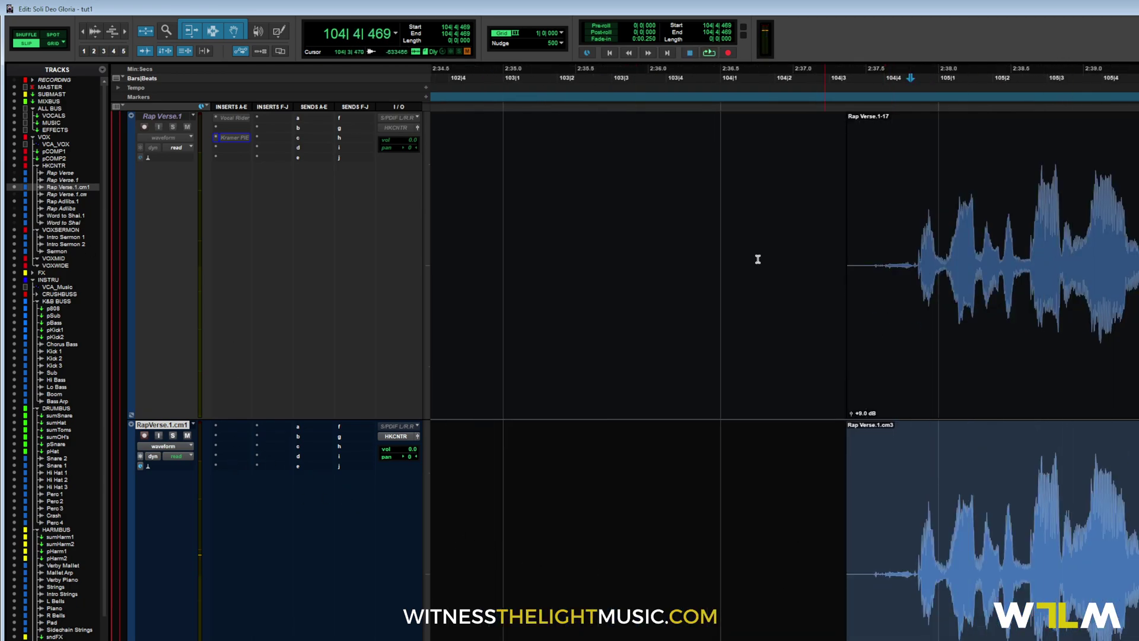
Select the committed clip plus the original Rap Verse.1 clips, fit both tracks, and loop-play the verse.
drag(195, 417, 195, 318)
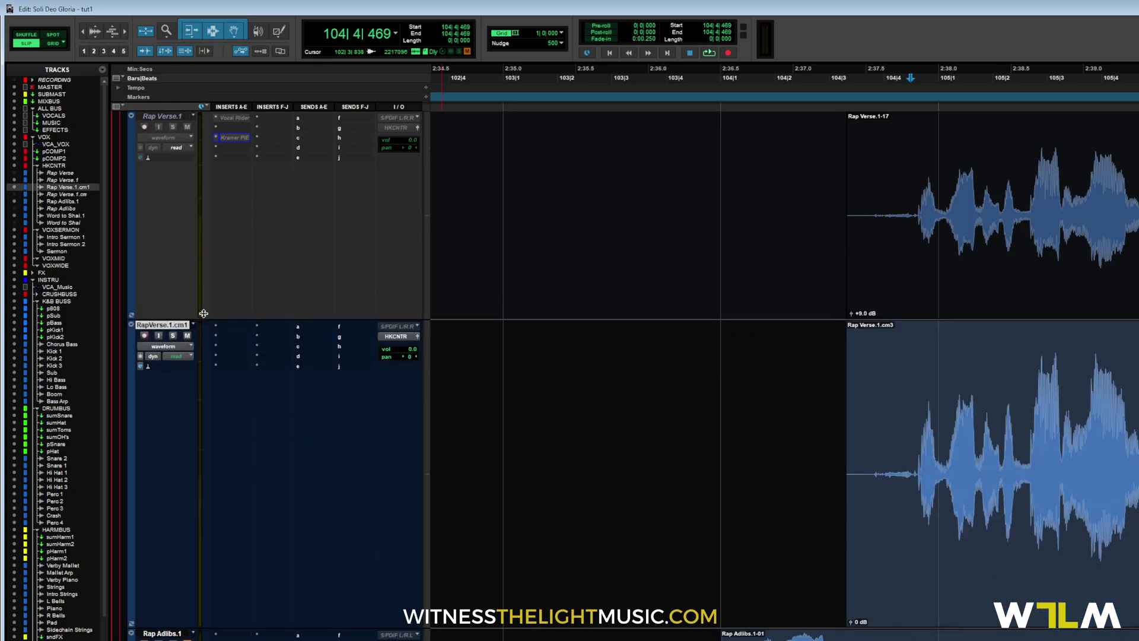
scroll(331, 348, down, 3)
scroll(560, 386, up, 3)
key(ctrl+[)
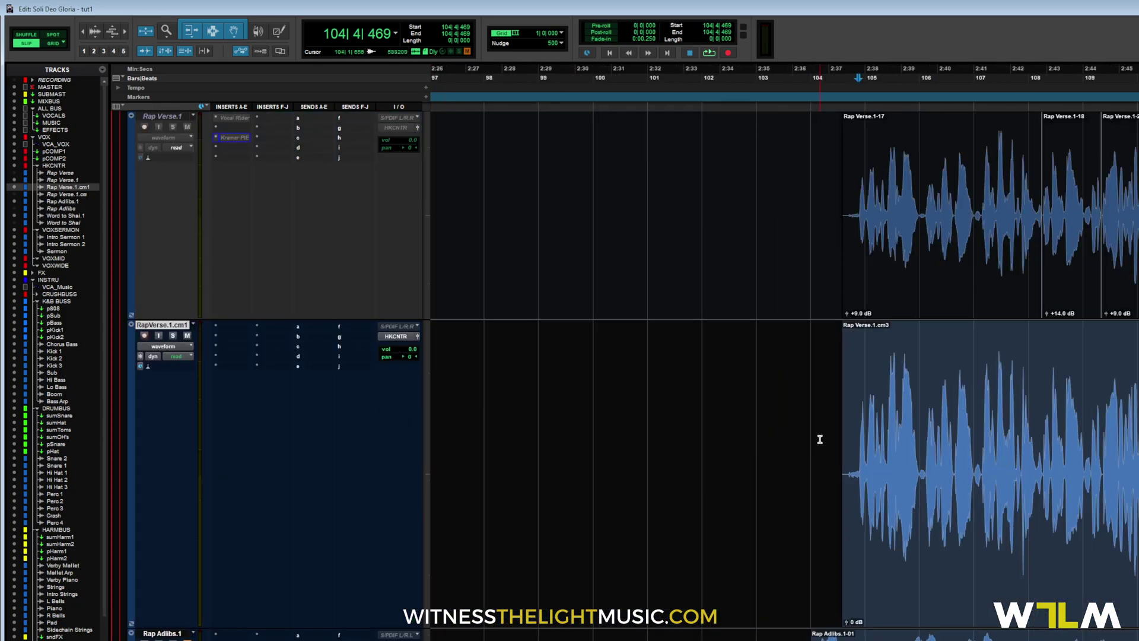
key(ctrl+[)
key(ctrl+[)
click(769, 520)
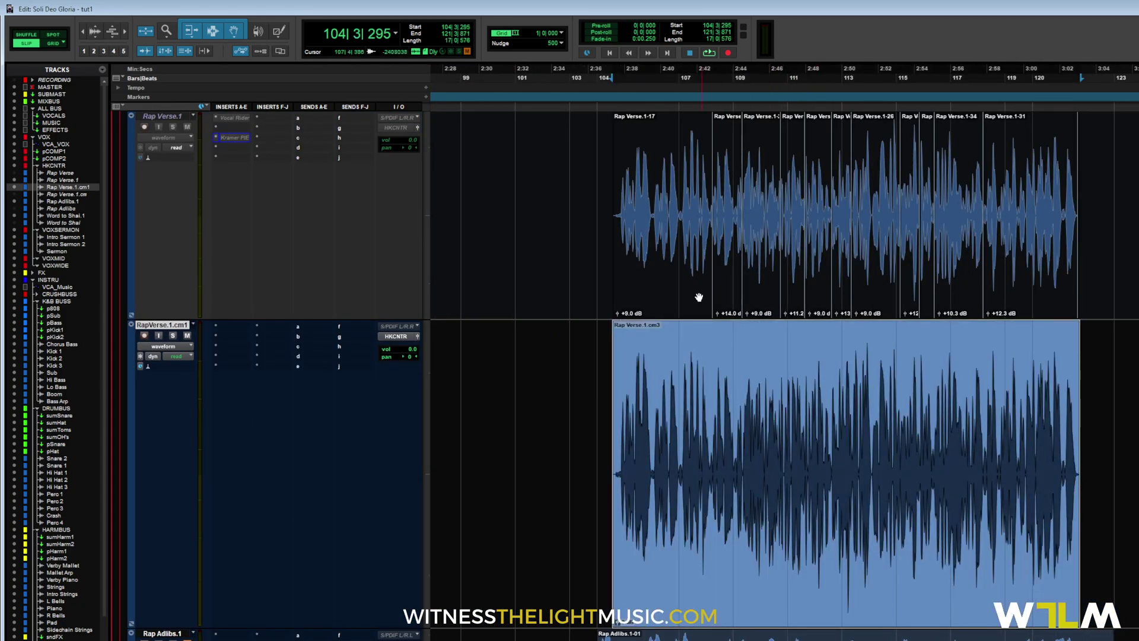
shift+click(685, 295)
key(KP_Decimal)
key(KP_1)
key(KP_Decimal)
key(e)
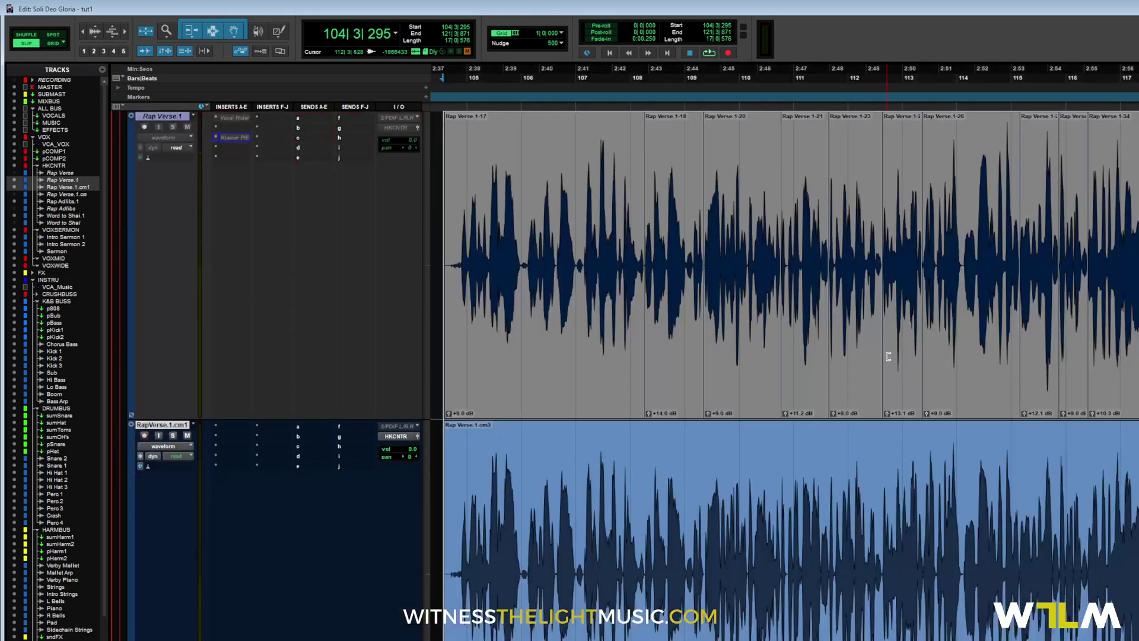
key(space)
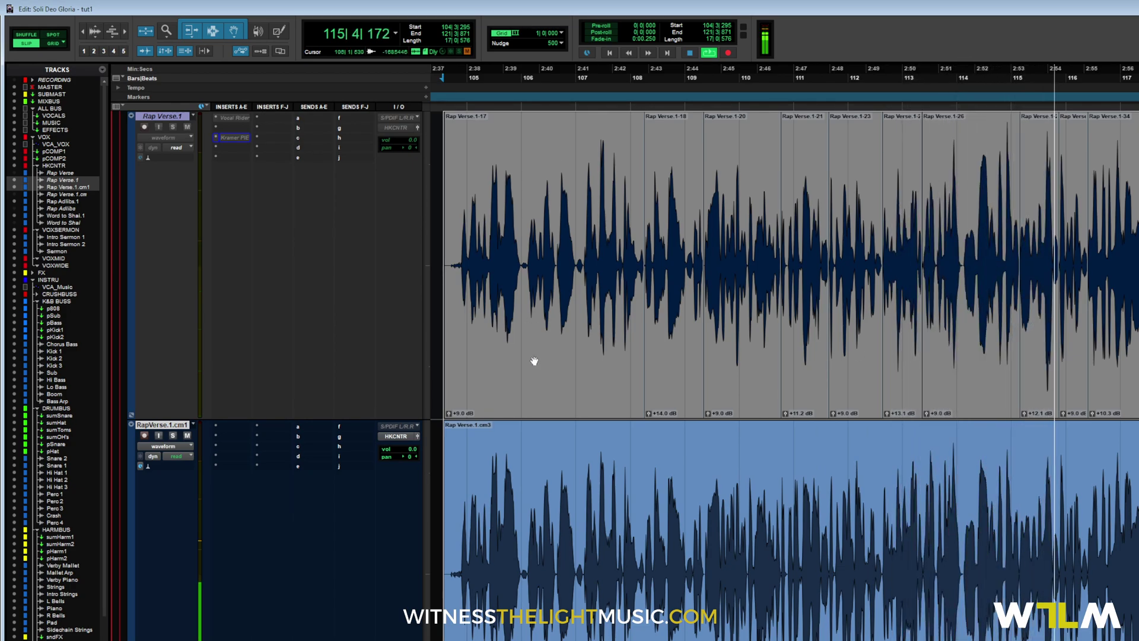
key(ctrl+bracketleft)
key(ctrl+bracketleft)
key(ctrl+bracketleft)
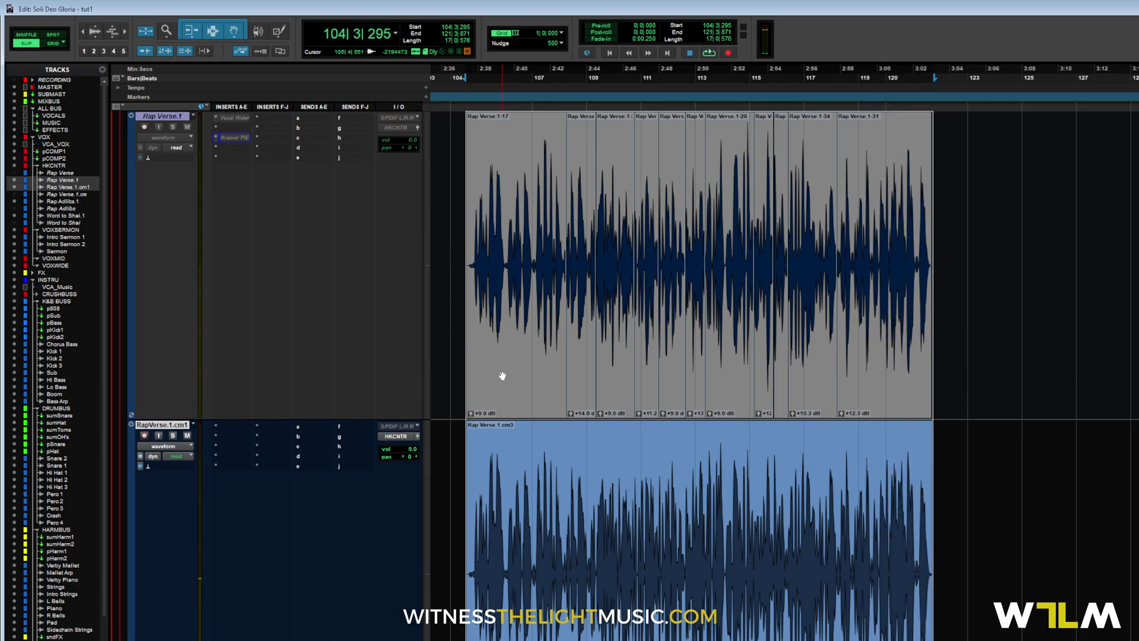
click(499, 222)
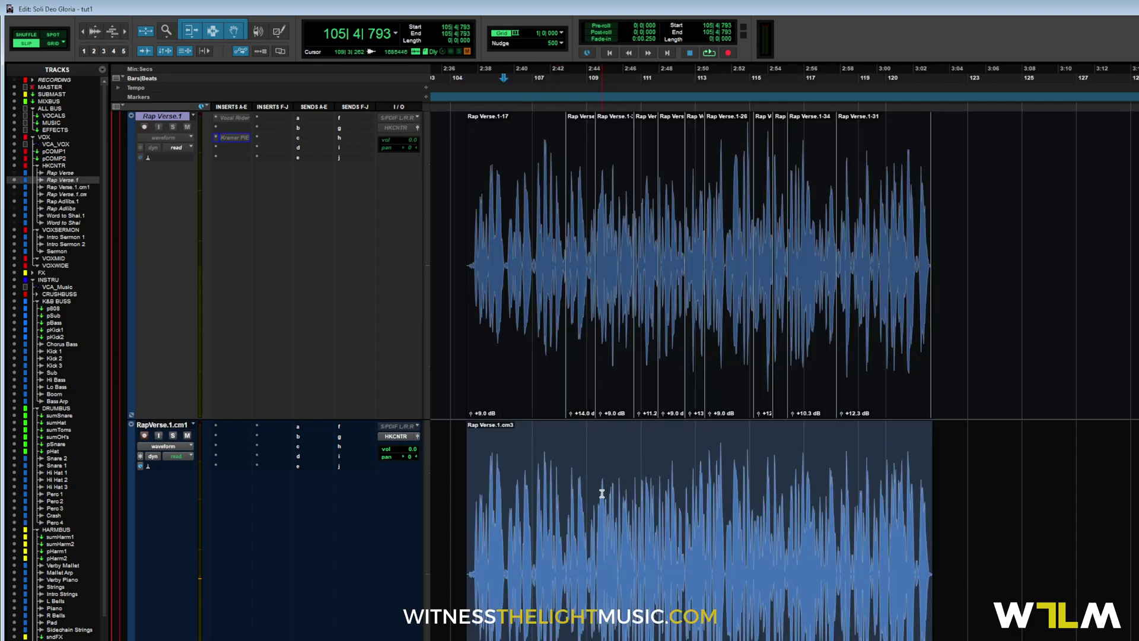
key(ctrl+])
key(ctrl+])
key(ctrl+])
key(ctrl+])
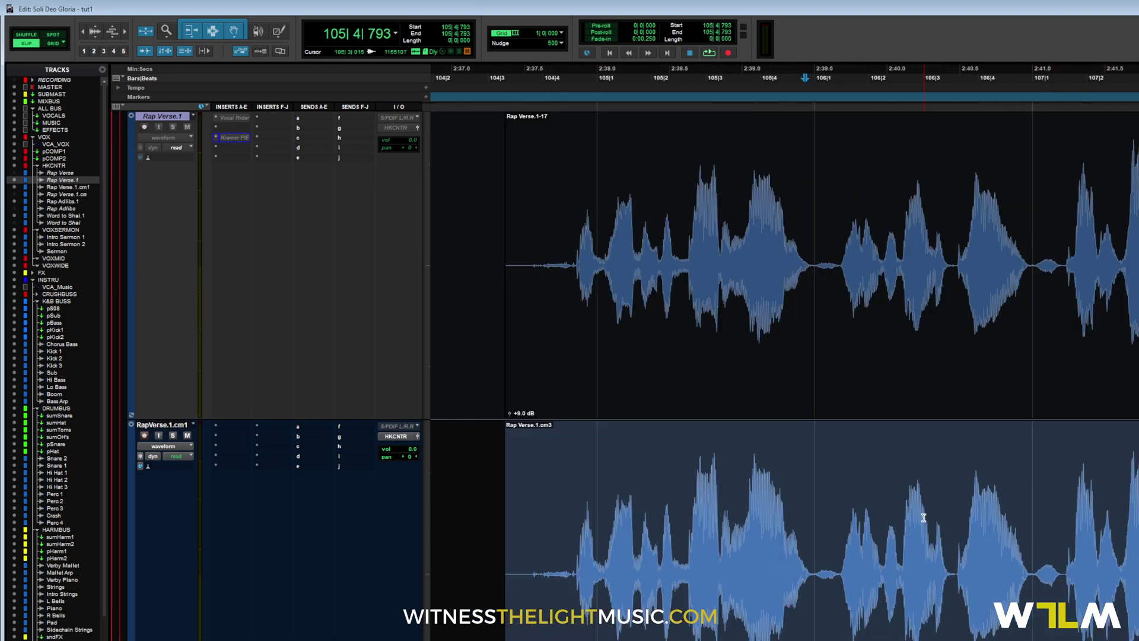
click(854, 487)
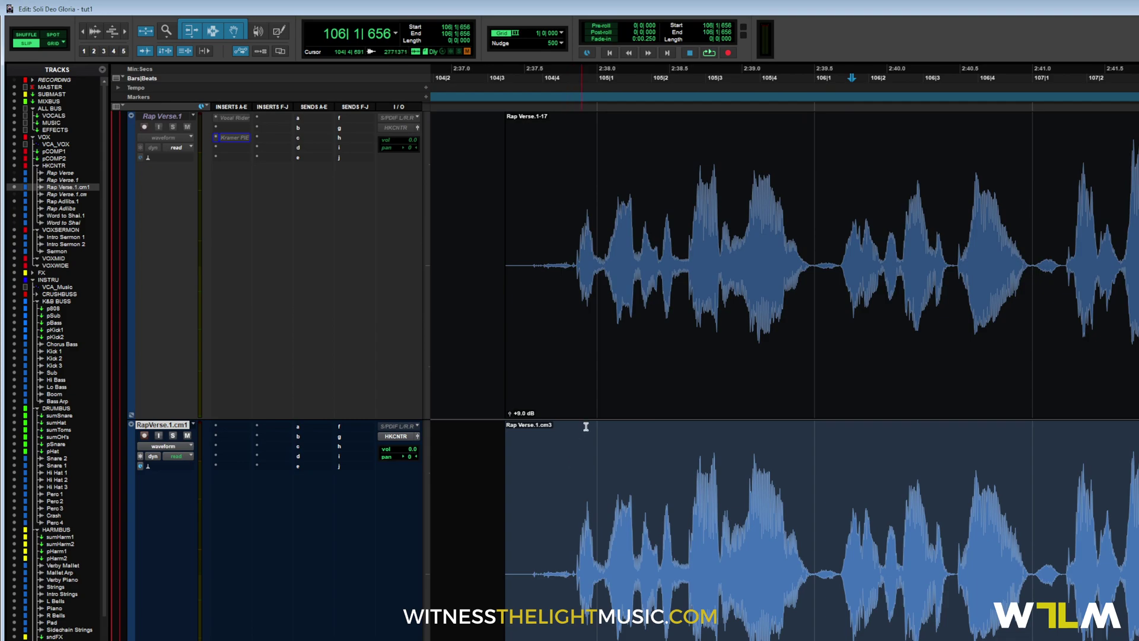
drag(575, 212, 811, 522)
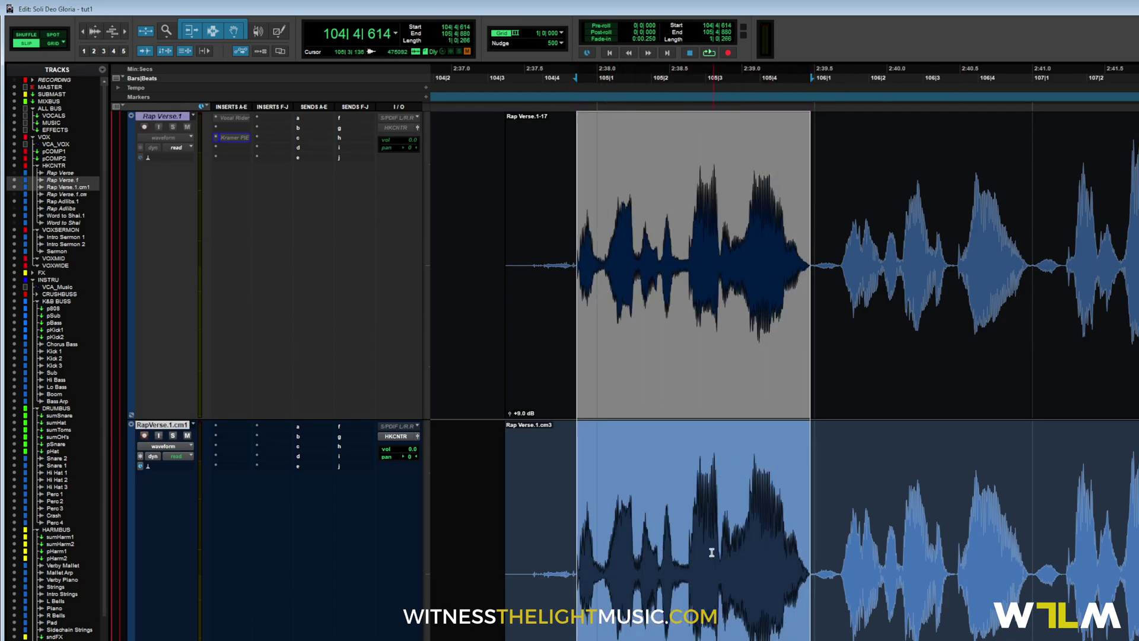
click(576, 503)
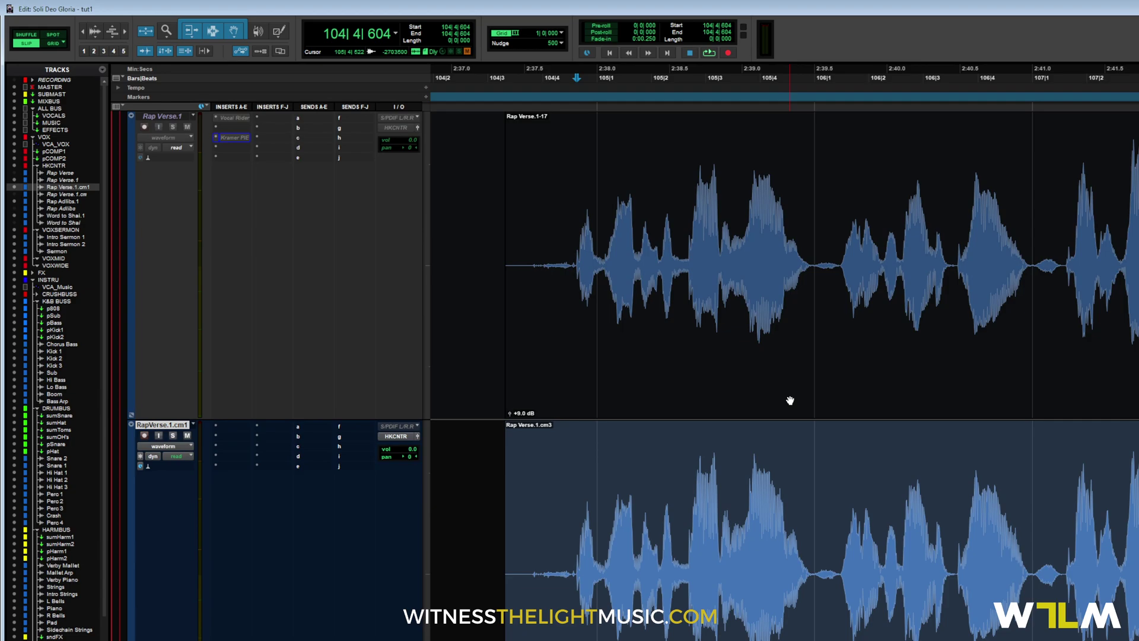
scroll(796, 394, right, 5)
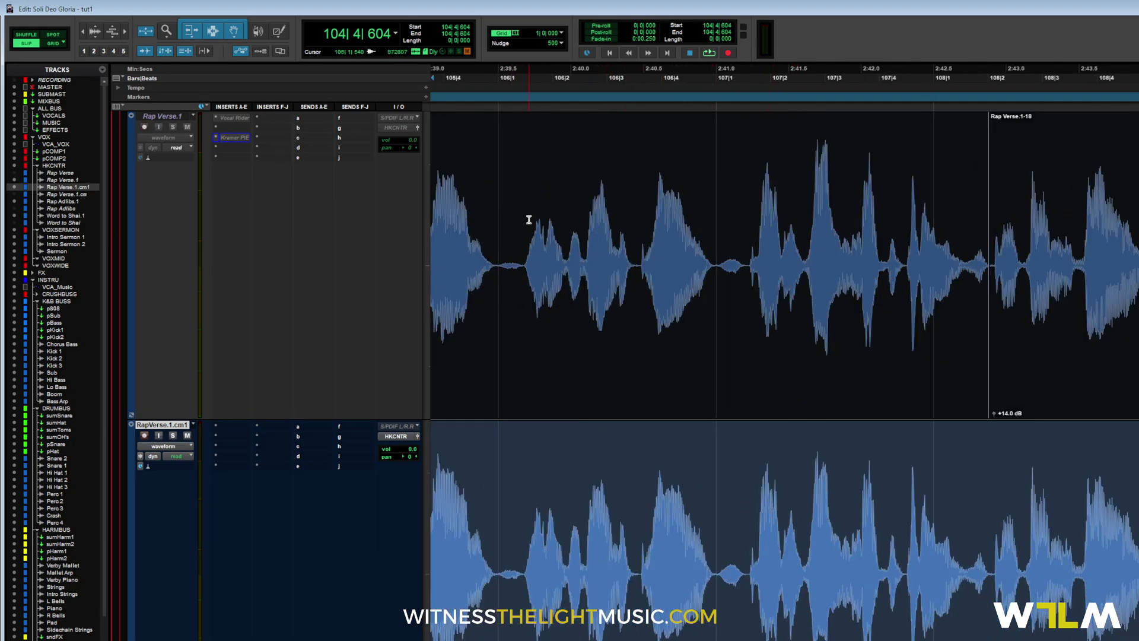
drag(528, 220, 694, 318)
key(ctrl+bracketleft)
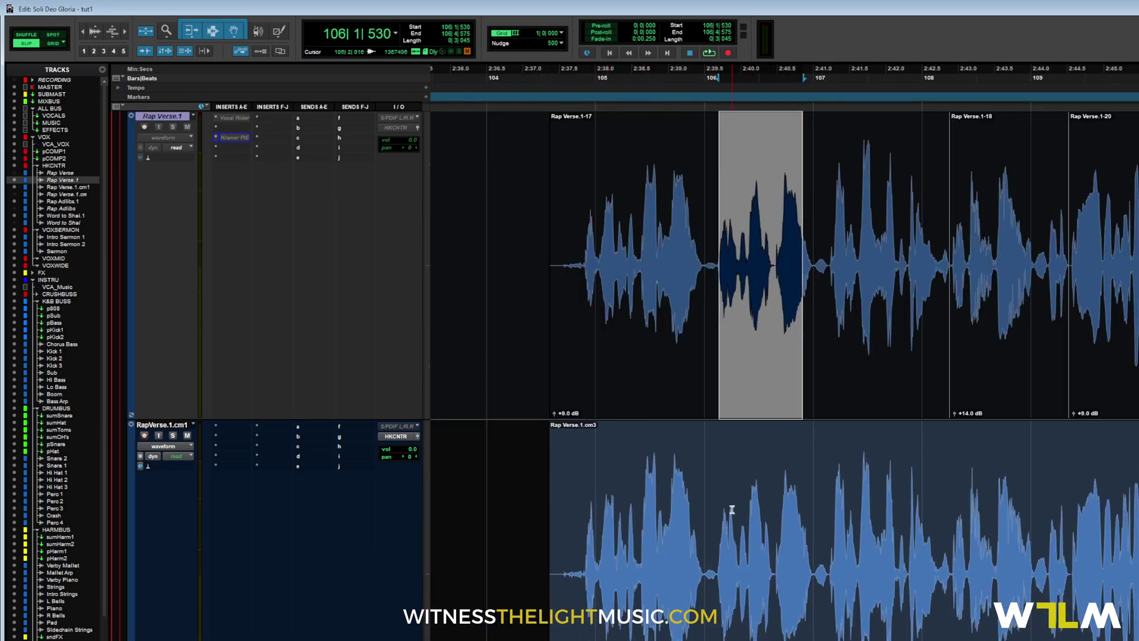
drag(713, 509, 810, 564)
key(ctrl+bracketright)
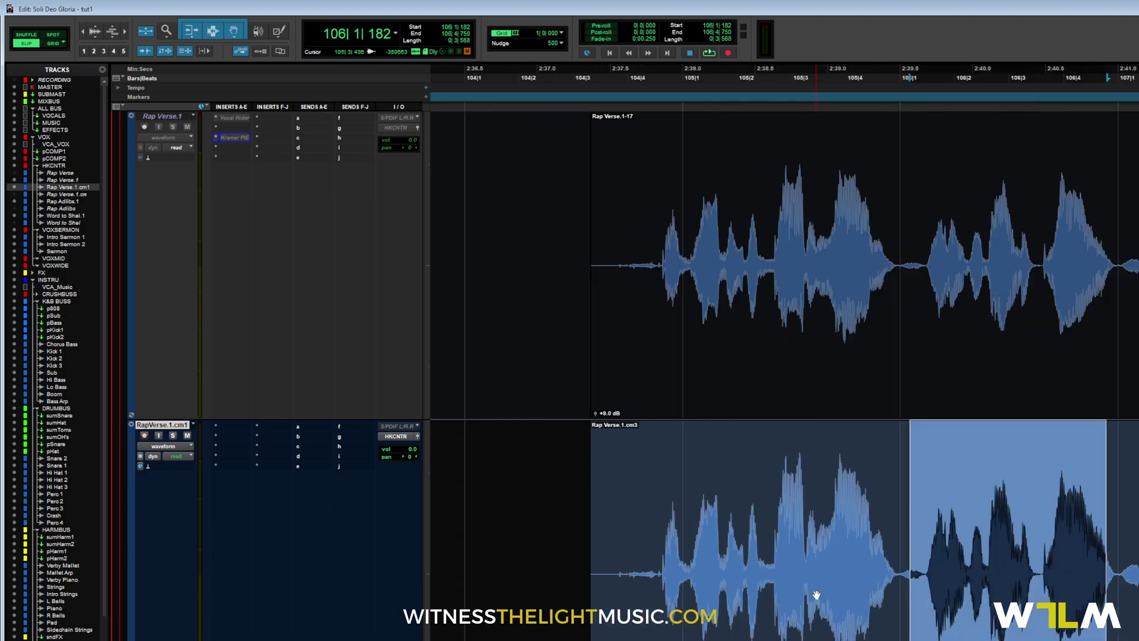
key(ctrl+bracketright)
click(622, 497)
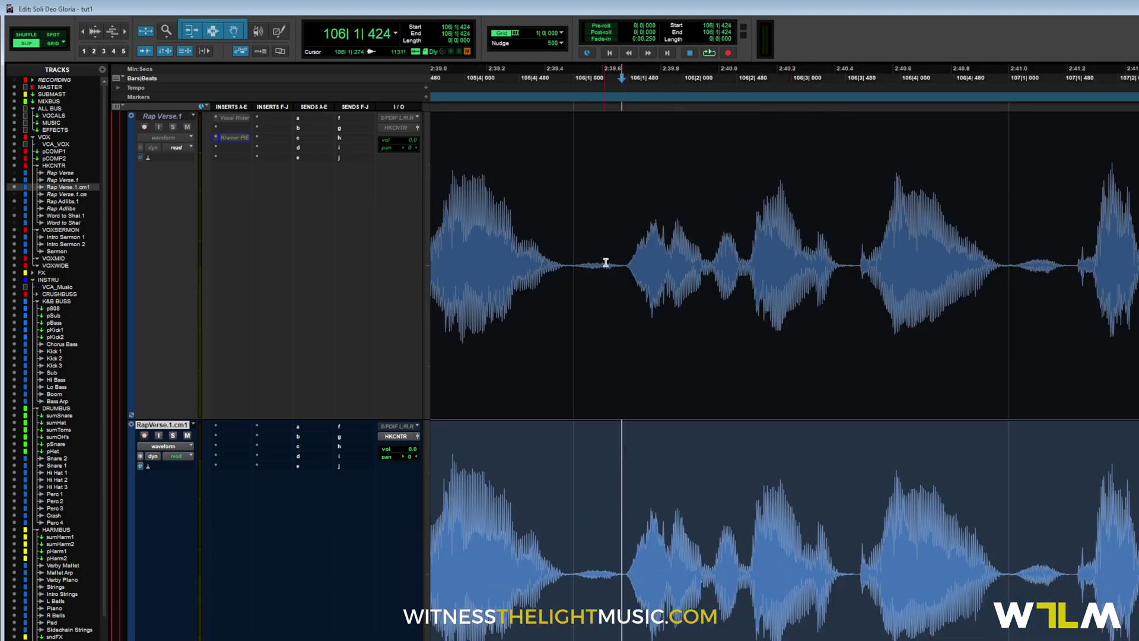
drag(618, 249, 852, 320)
drag(626, 512, 1032, 564)
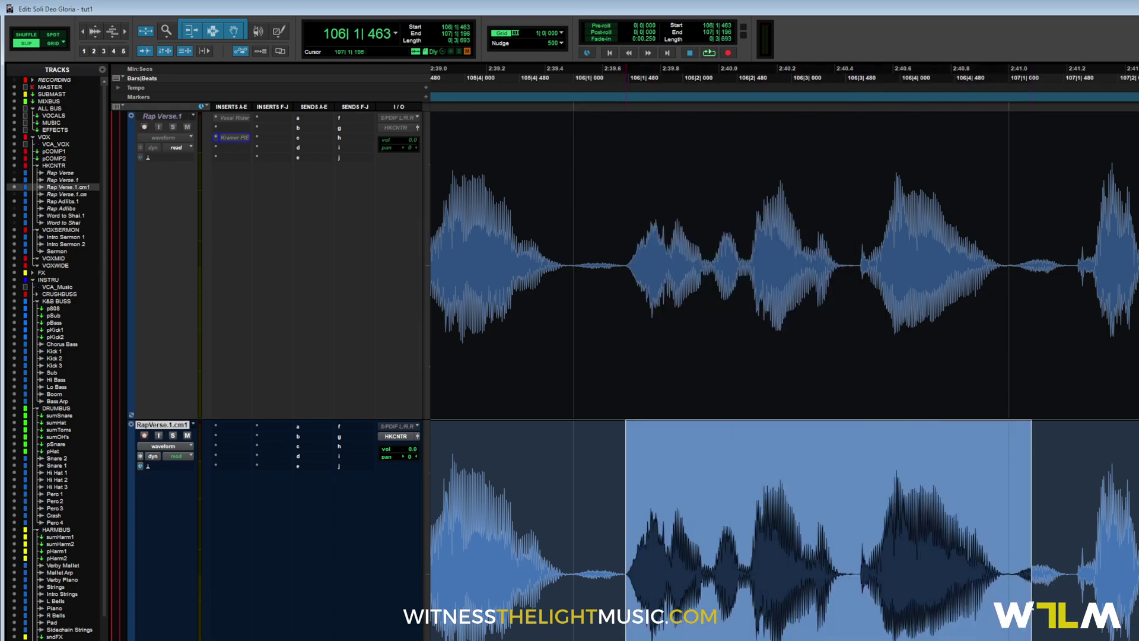
scroll(889, 557, right, 4)
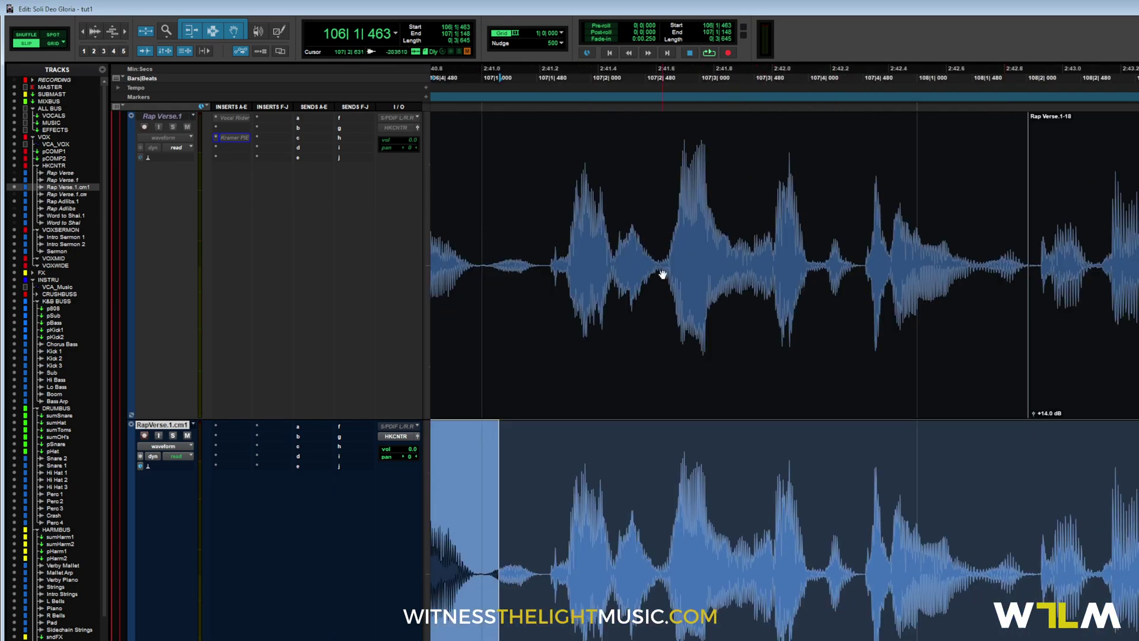
click(564, 466)
key(ctrl+bracketleft)
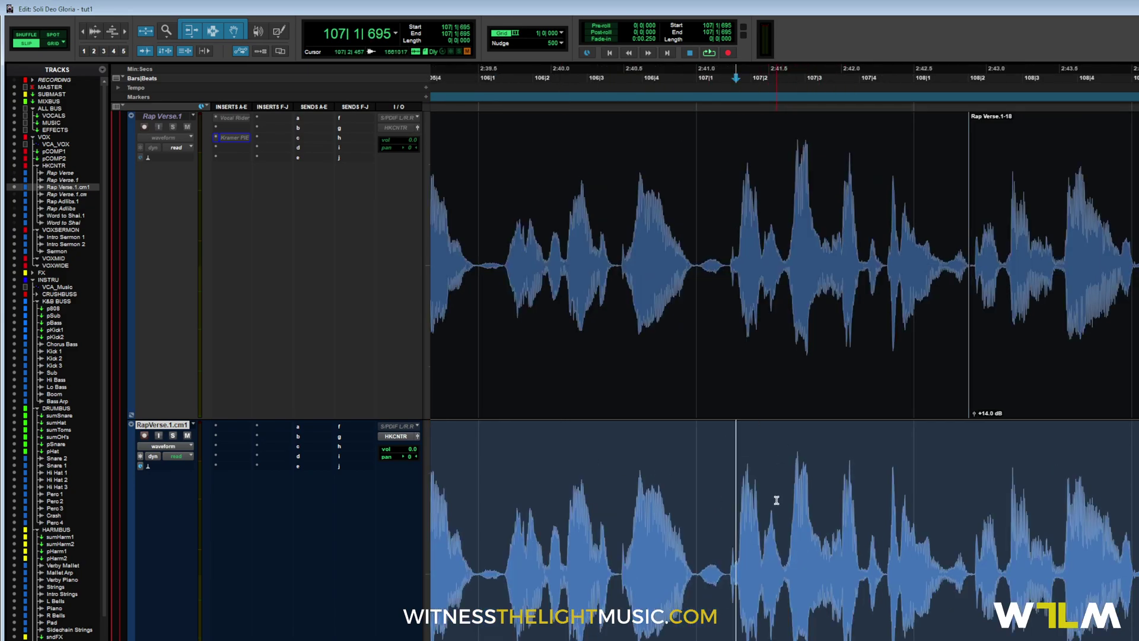
drag(789, 201, 815, 233)
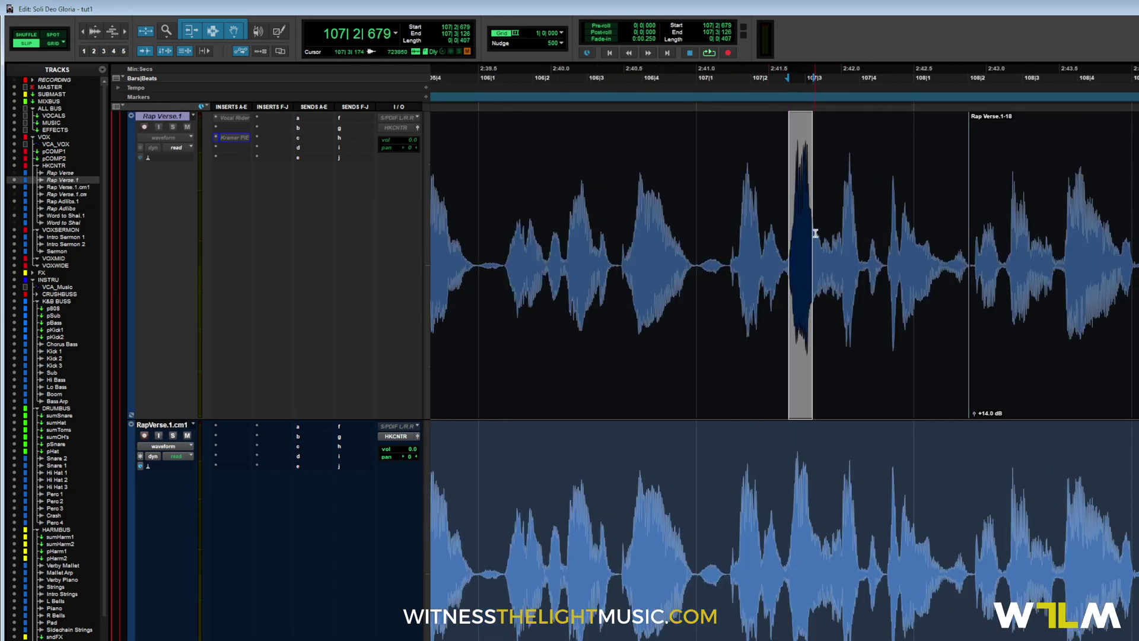
drag(795, 491, 813, 495)
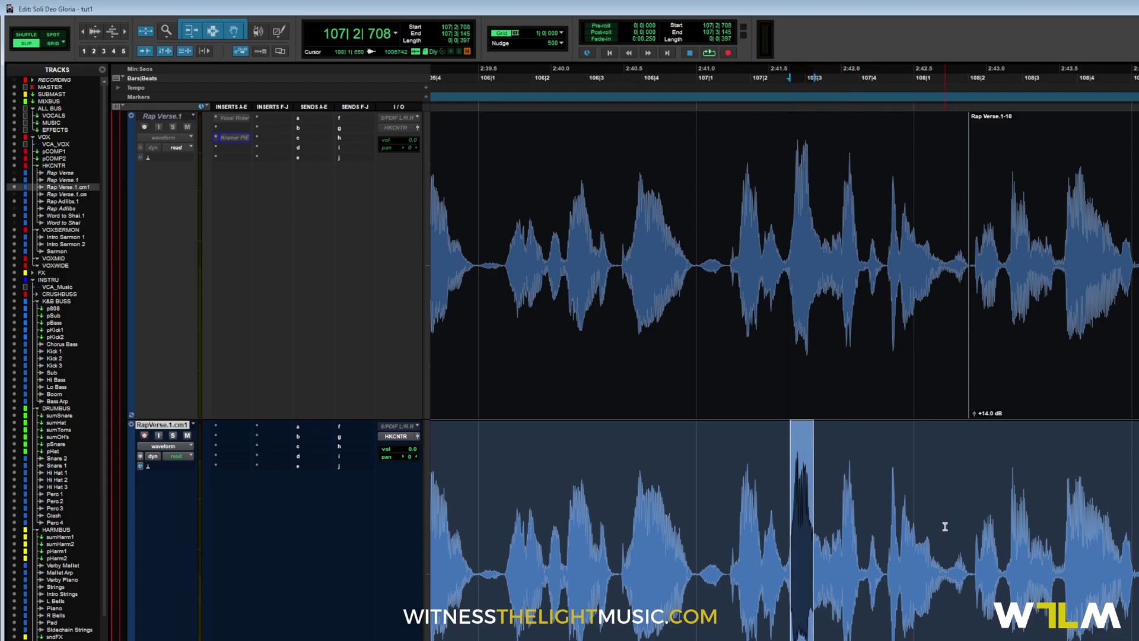
key(r)
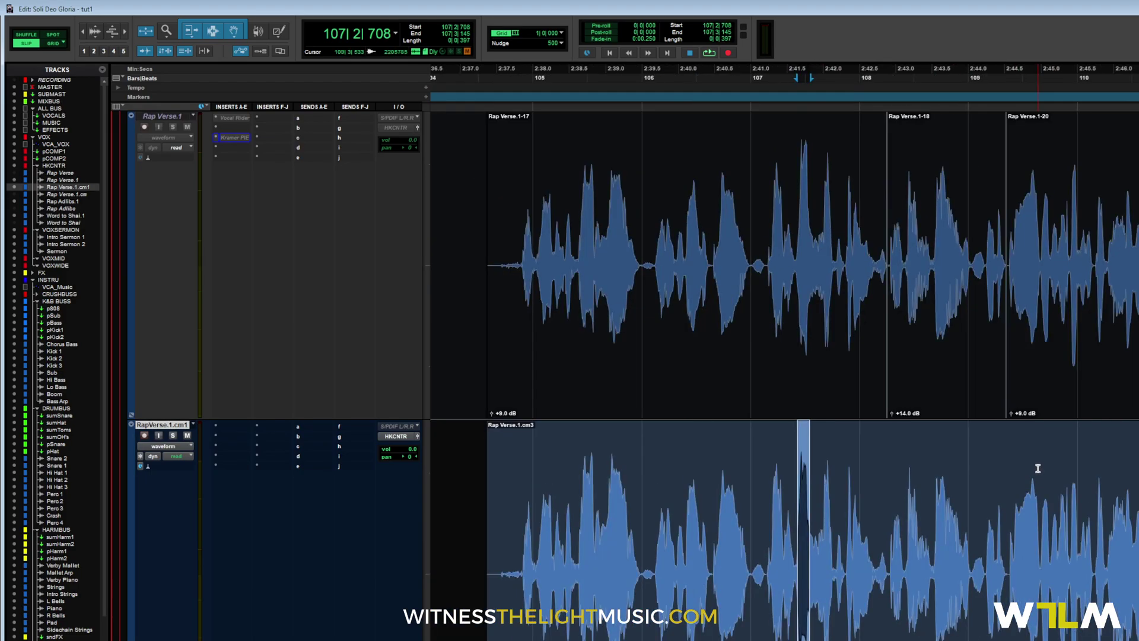
click(766, 458)
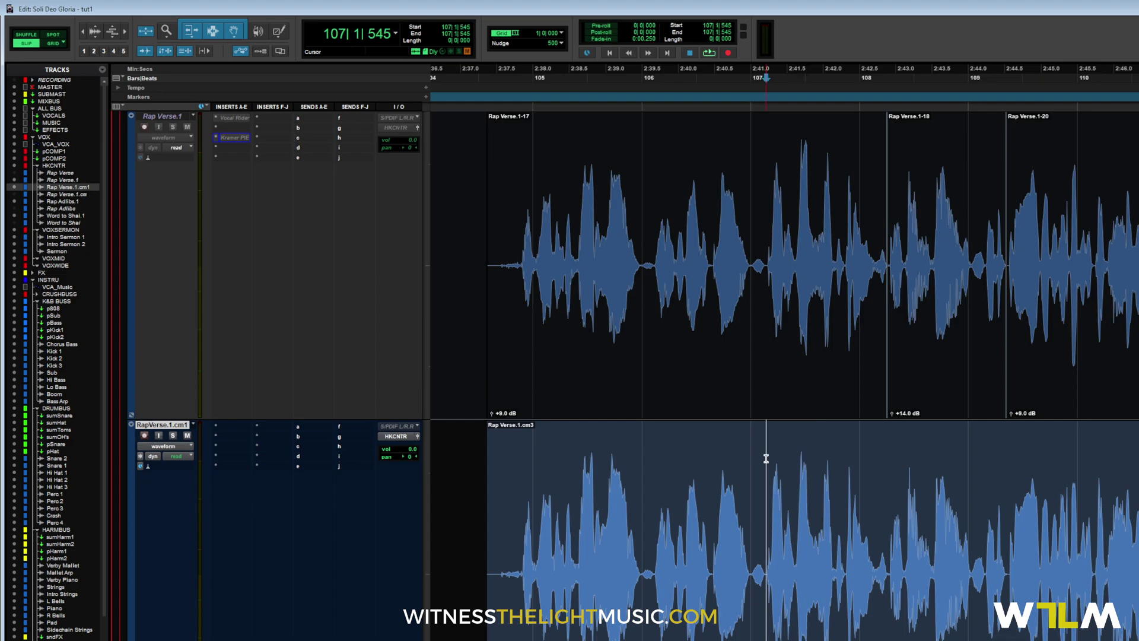
drag(845, 503, 876, 519)
key(t)
click(908, 508)
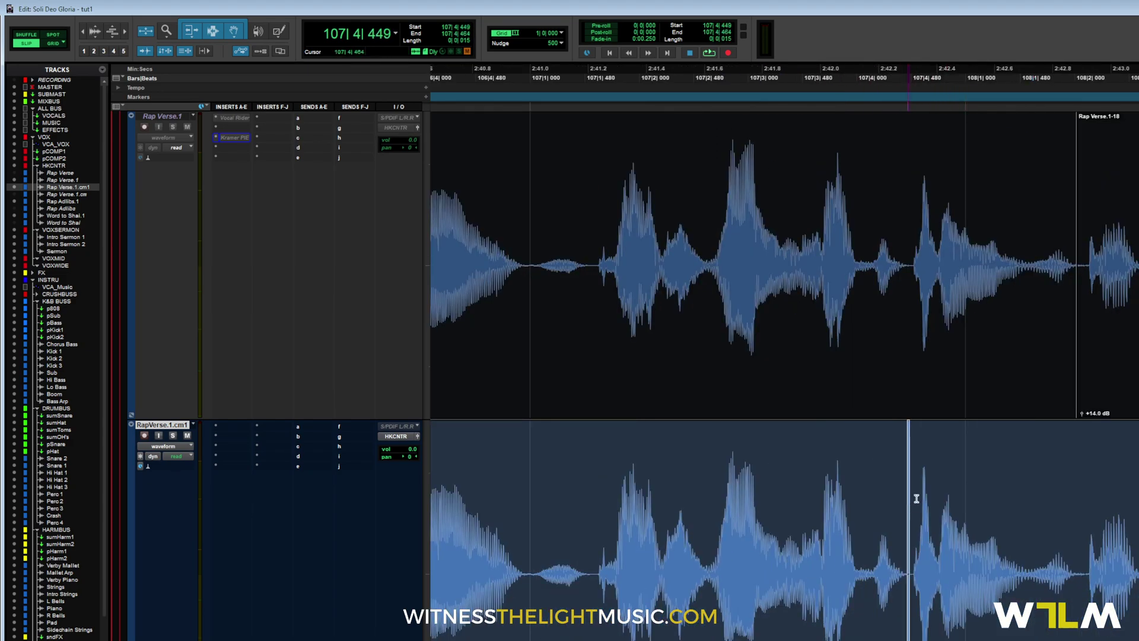
drag(905, 198, 1031, 248)
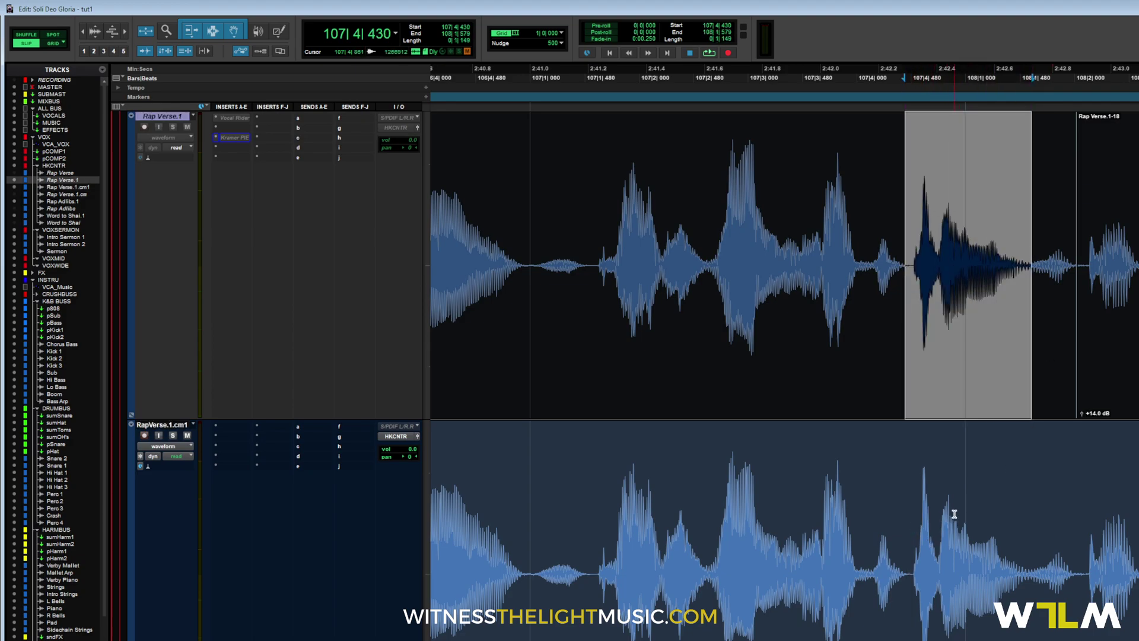
drag(914, 509, 1077, 571)
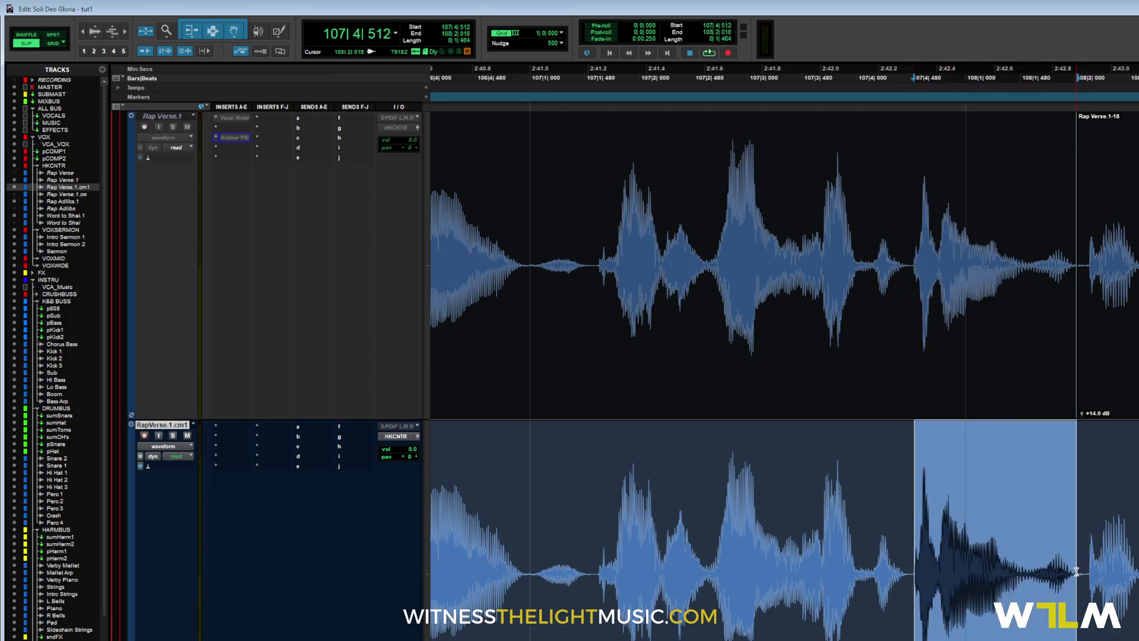
scroll(1084, 573, down, 2)
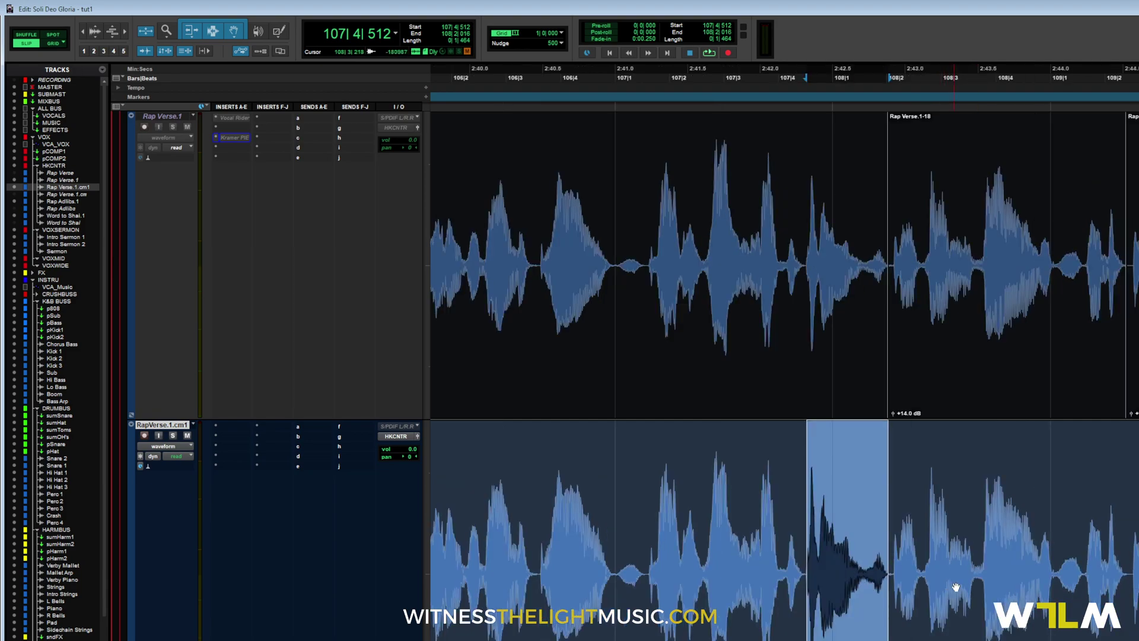
scroll(952, 588, right, 3)
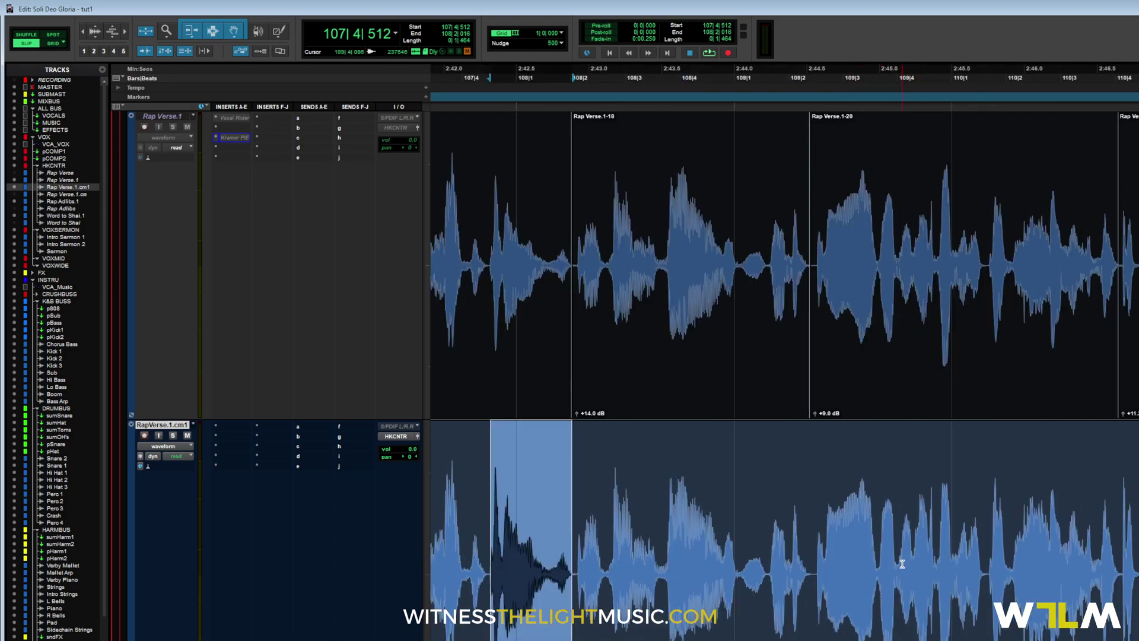
scroll(904, 557, right, 2)
scroll(913, 542, down, 1)
scroll(943, 538, right, 3)
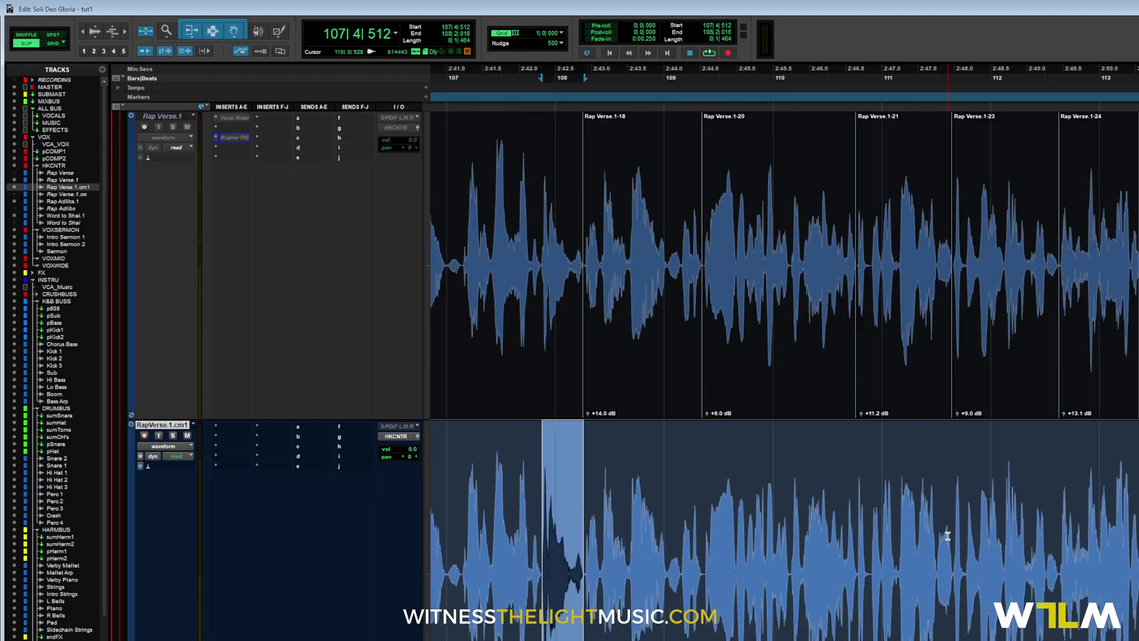
click(1136, 534)
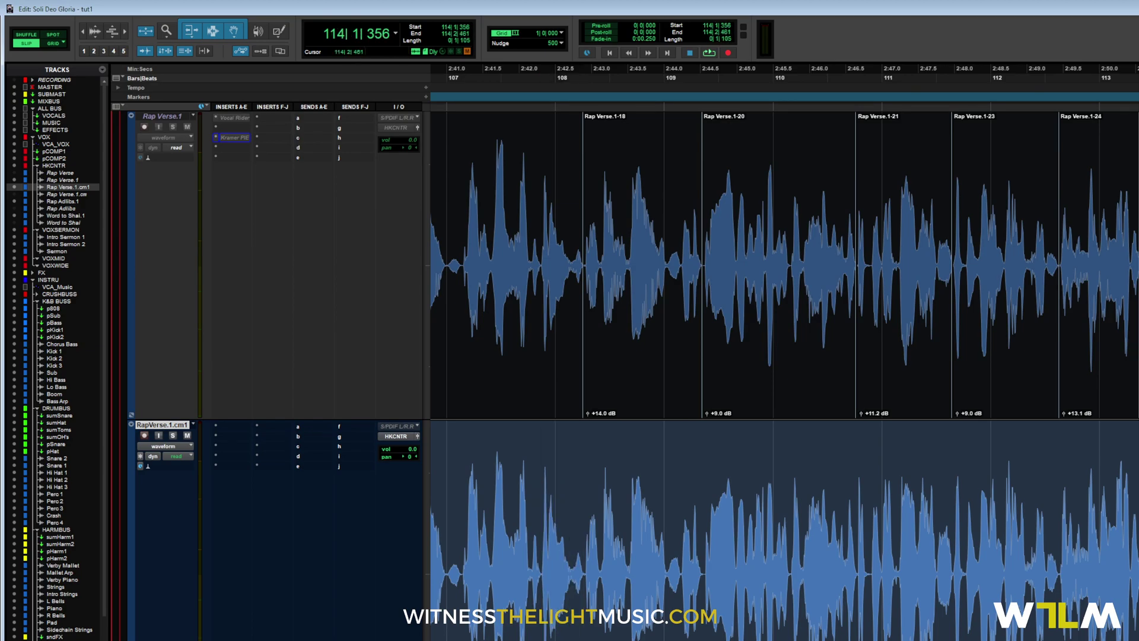
scroll(783, 534, up, 2)
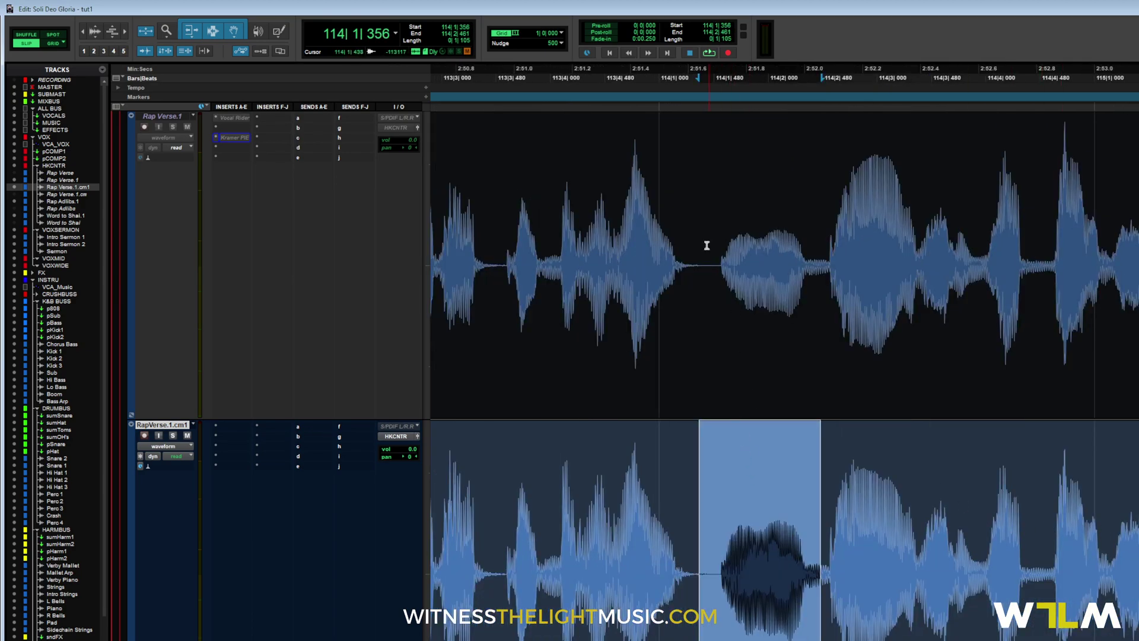
drag(719, 215, 821, 250)
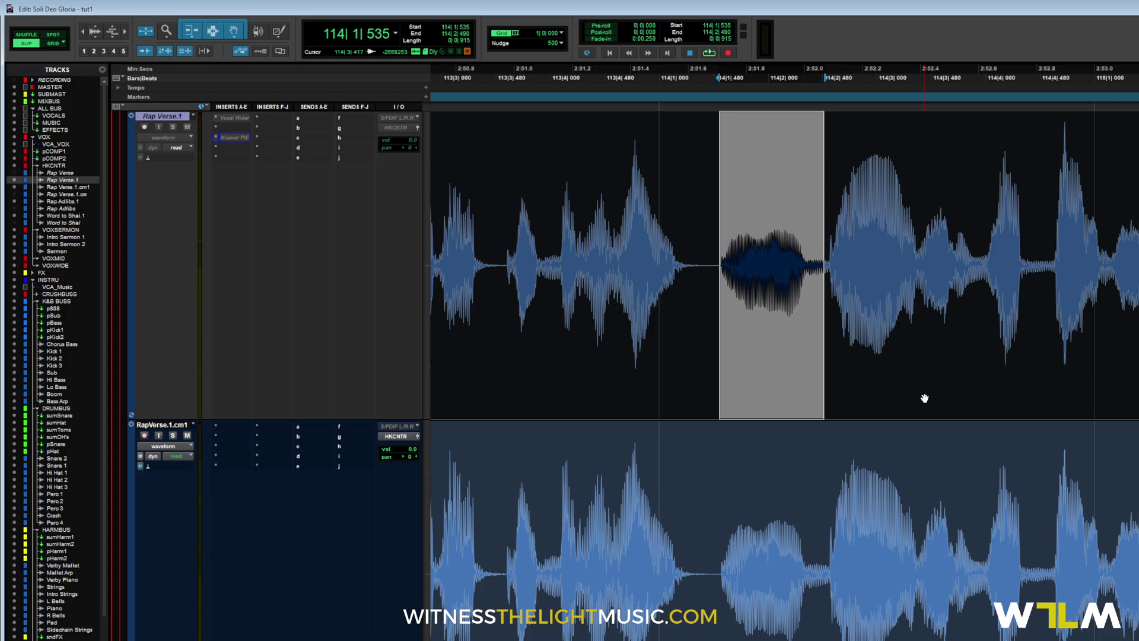
drag(720, 496, 1051, 555)
key(ctrl+bracketleft)
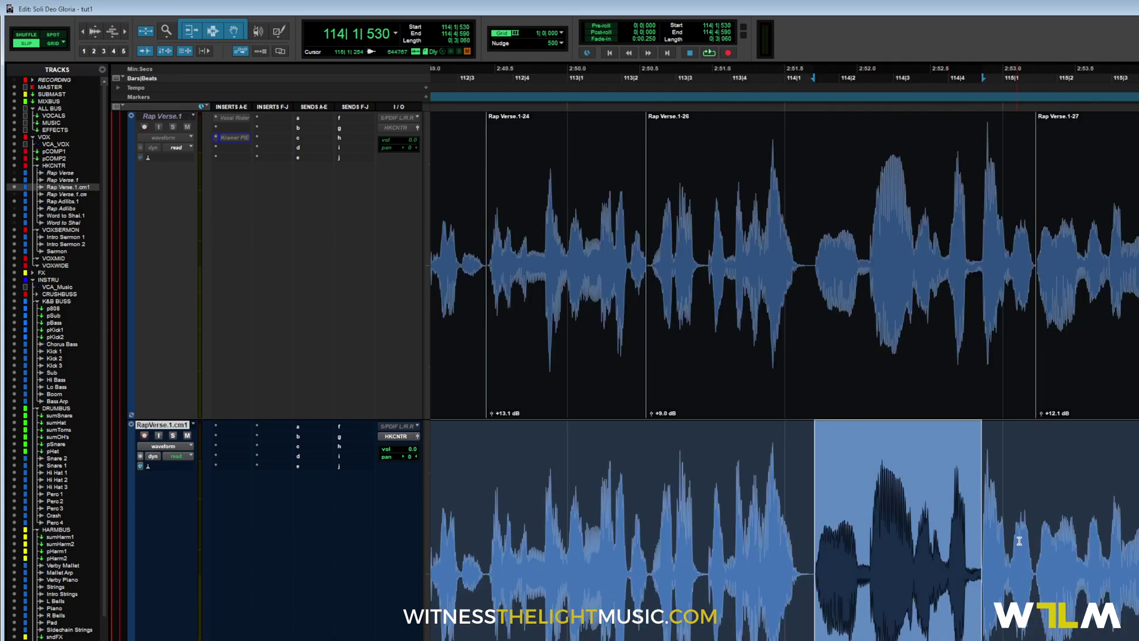
key(space)
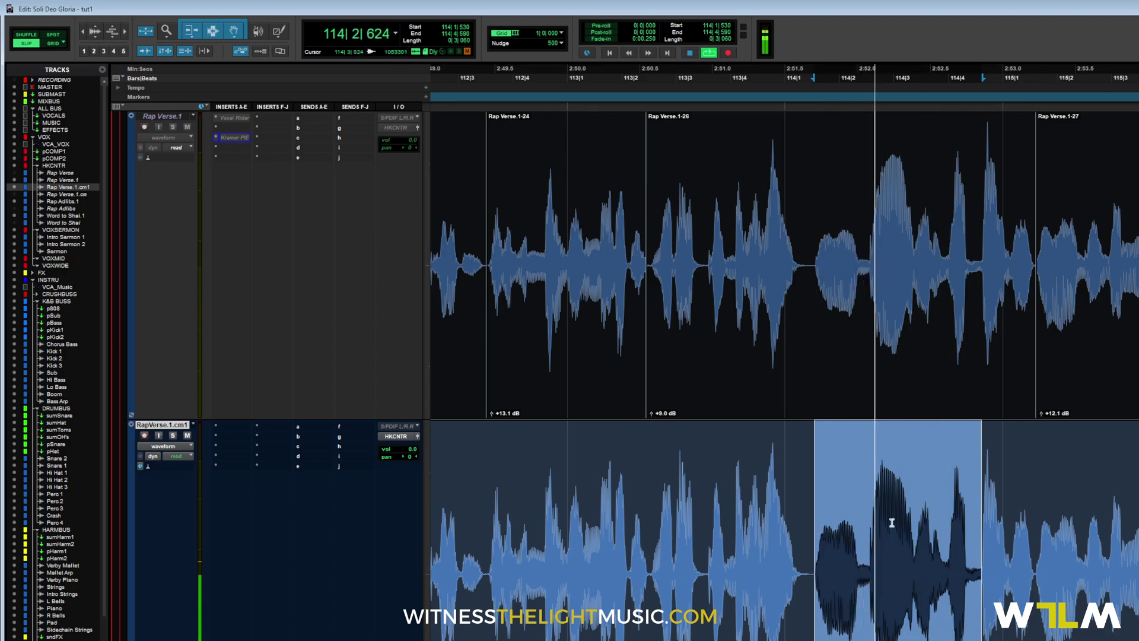
click(697, 516)
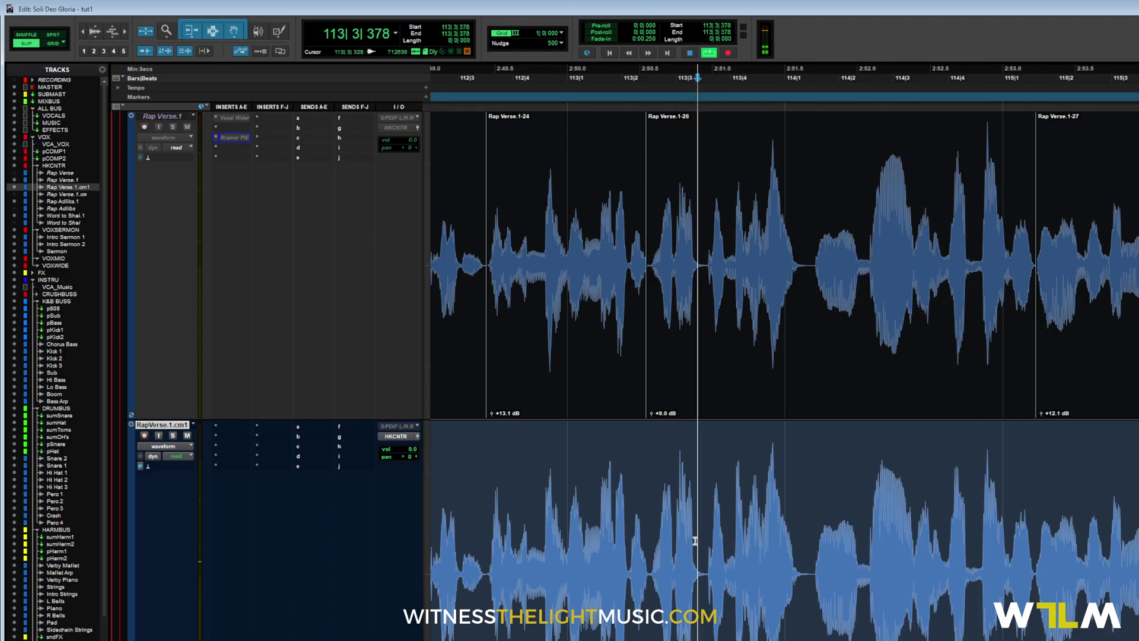
key(space)
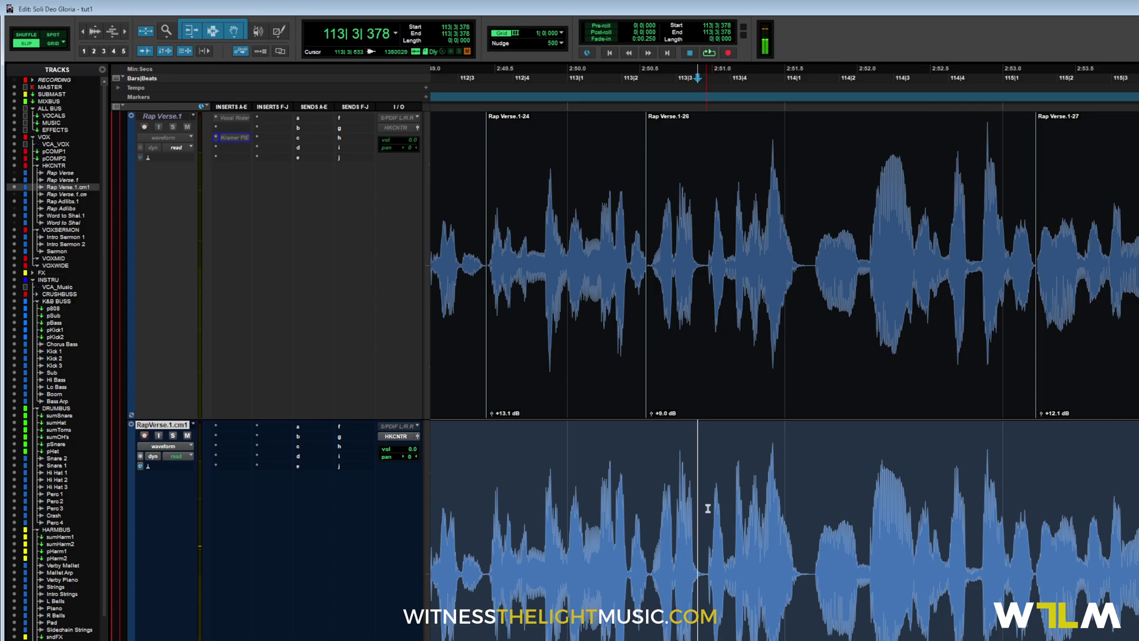
drag(704, 510, 867, 614)
key(space)
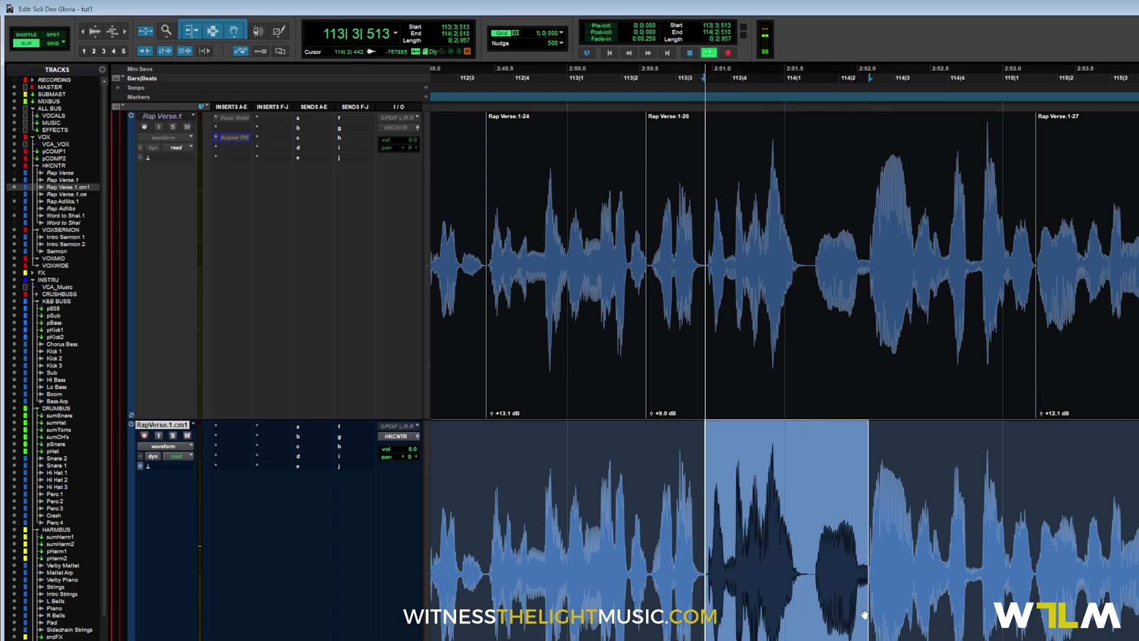
key(space)
scroll(804, 511, right, 3)
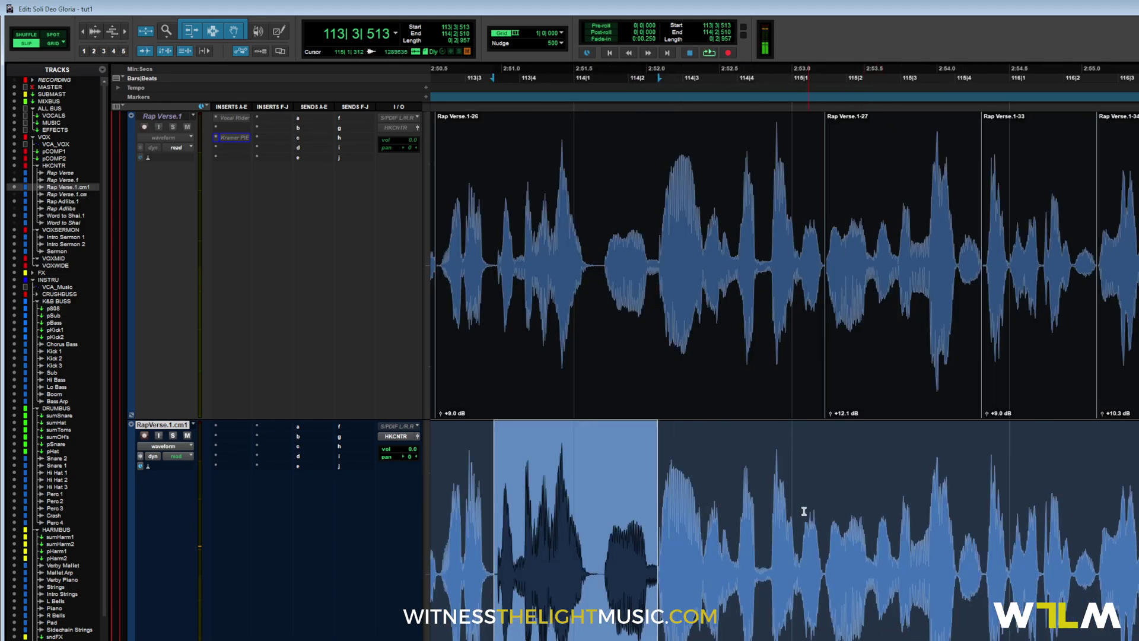
click(777, 483)
drag(768, 480, 779, 480)
key(ctrl+])
key(ctrl+])
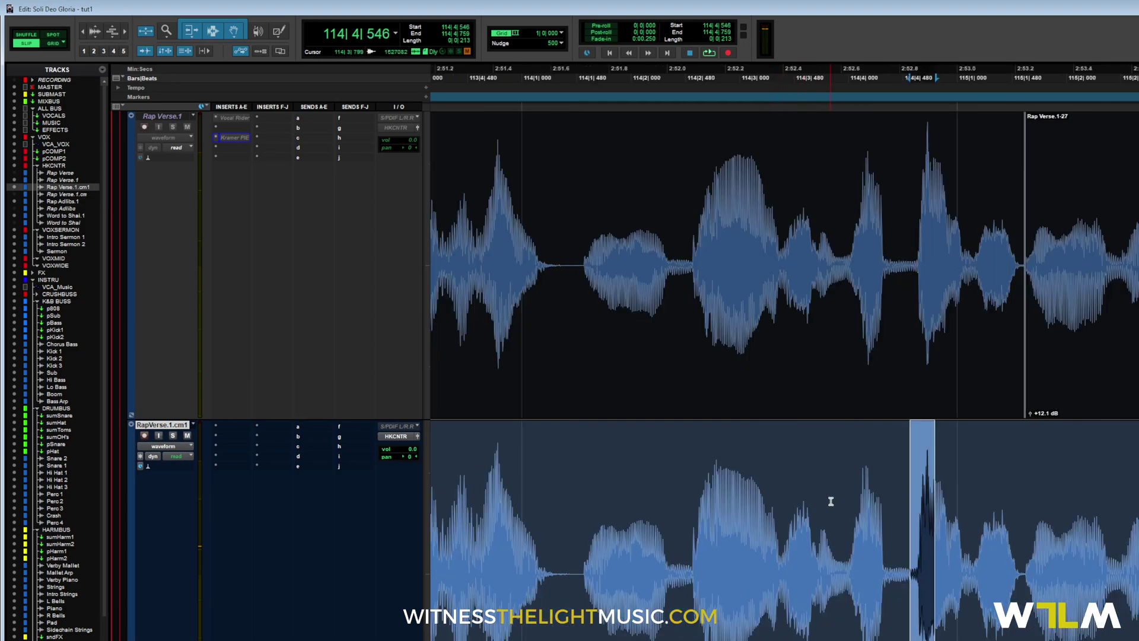
scroll(686, 491, right, 5)
click(617, 476)
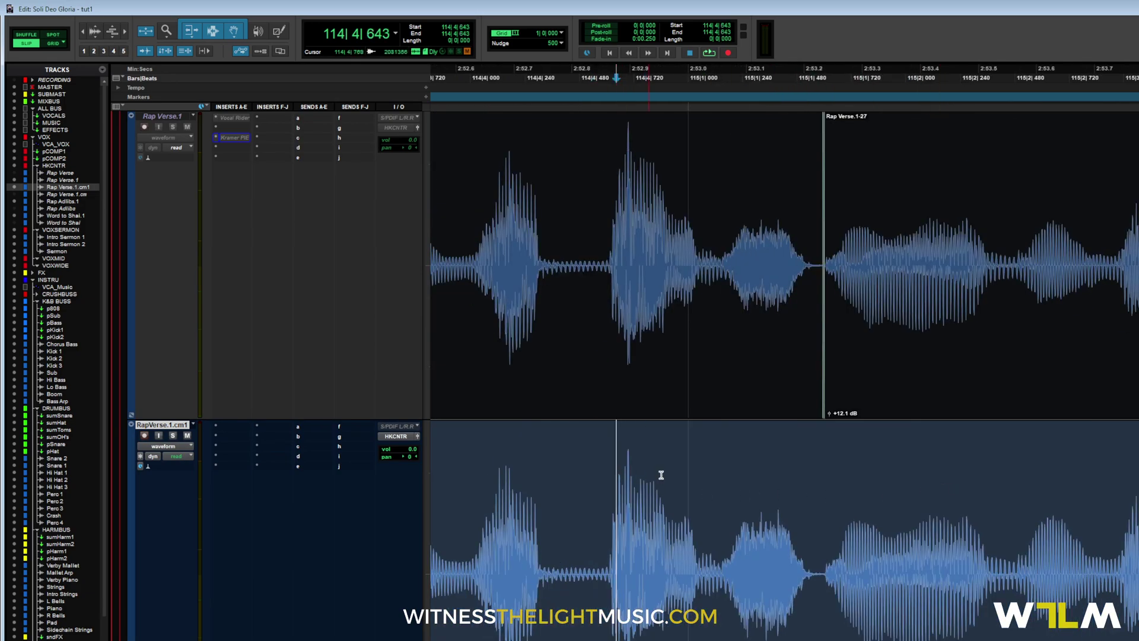
key(ctrl+[)
drag(759, 485, 801, 528)
click(709, 479)
click(690, 481)
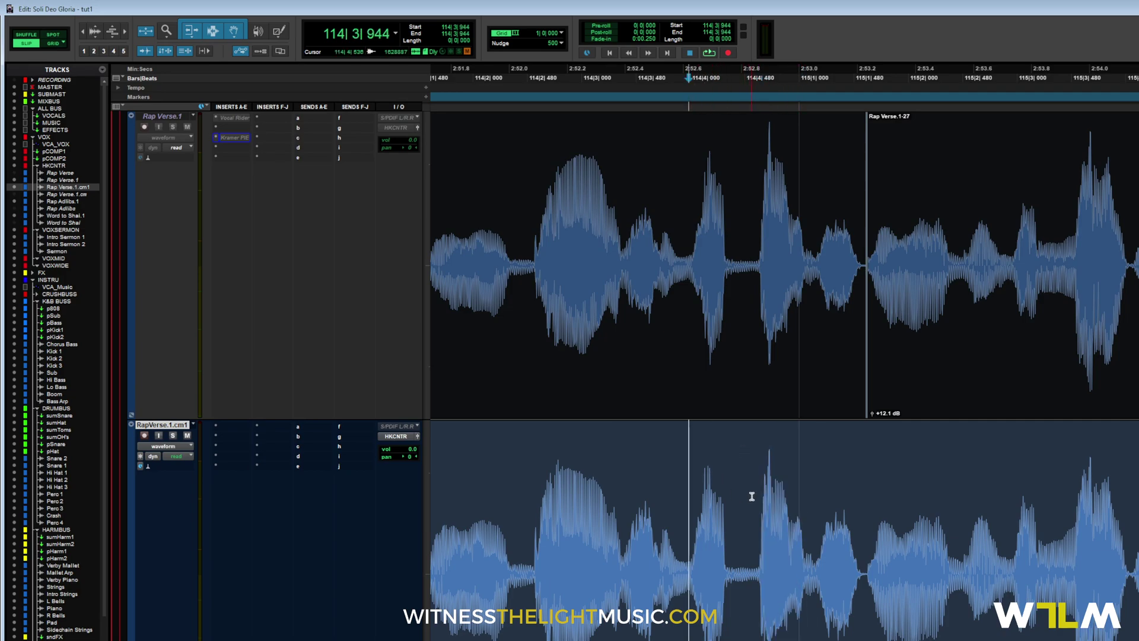
click(753, 492)
key(ctrl+[)
key(space)
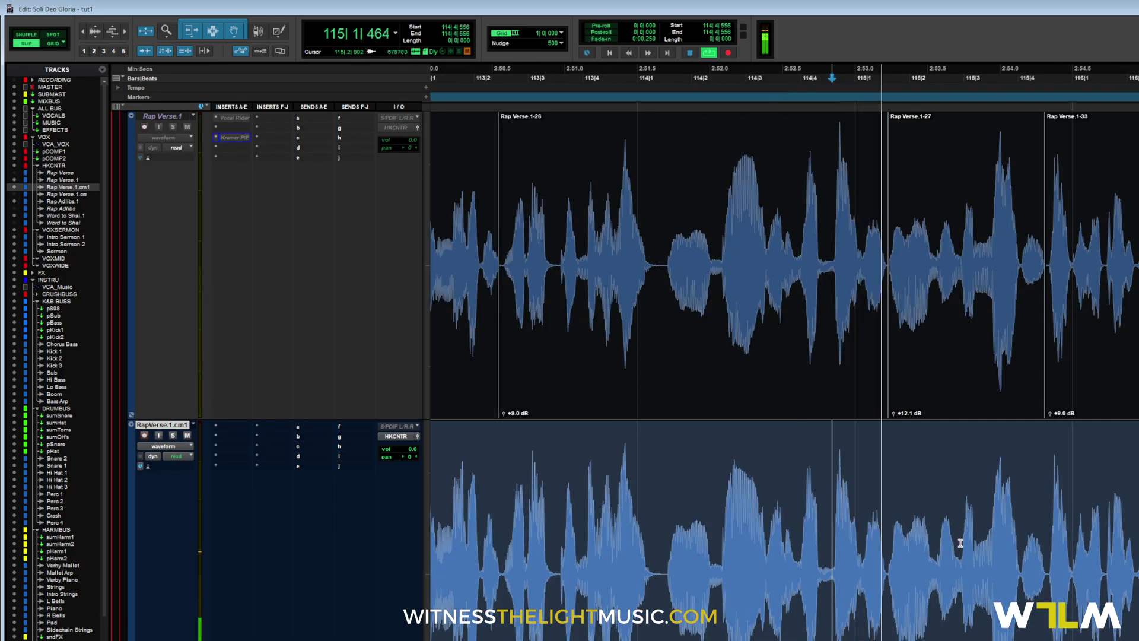
key(ctrl+[)
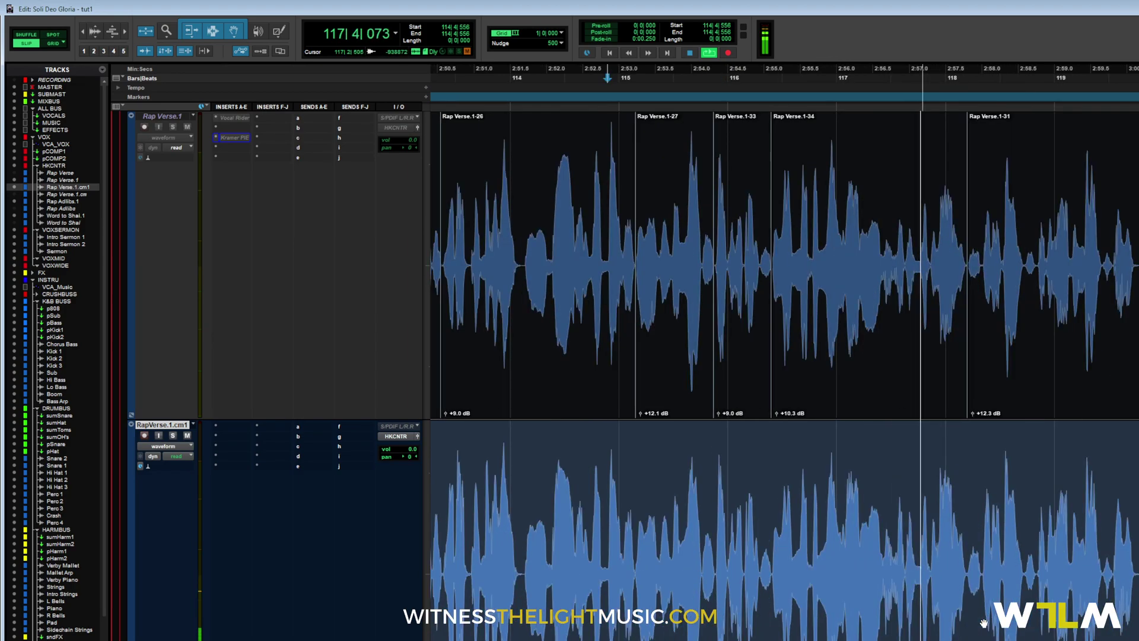
key(space)
drag(775, 508, 1130, 606)
key(ctrl+])
key(ctrl+])
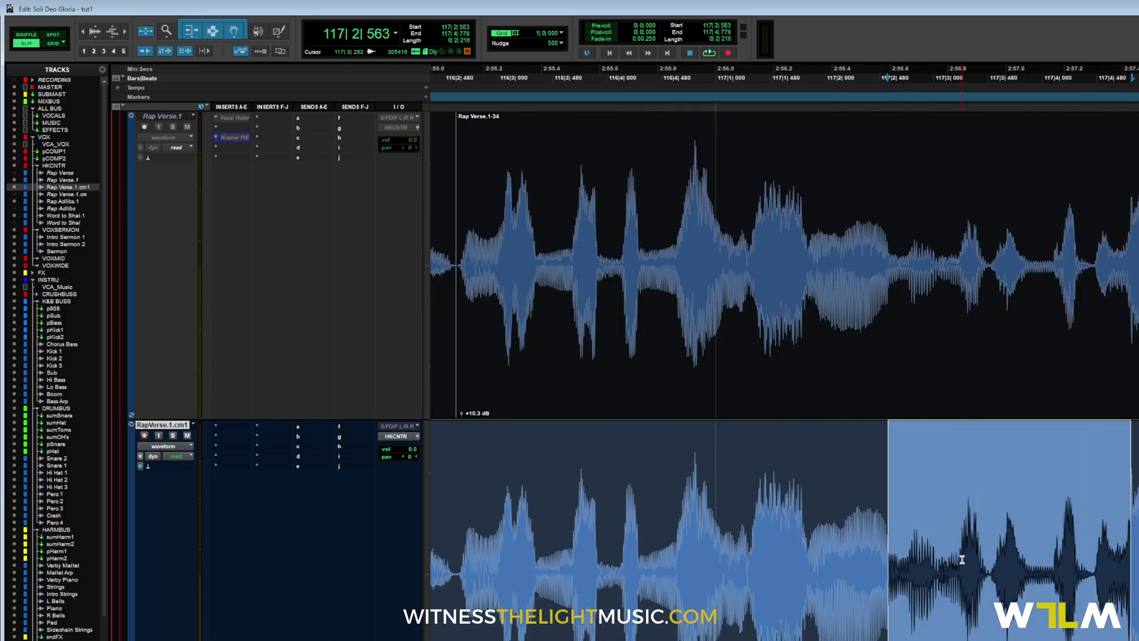
drag(904, 511, 1123, 569)
drag(900, 515, 1114, 579)
key(ctrl+[)
click(784, 522)
key(space)
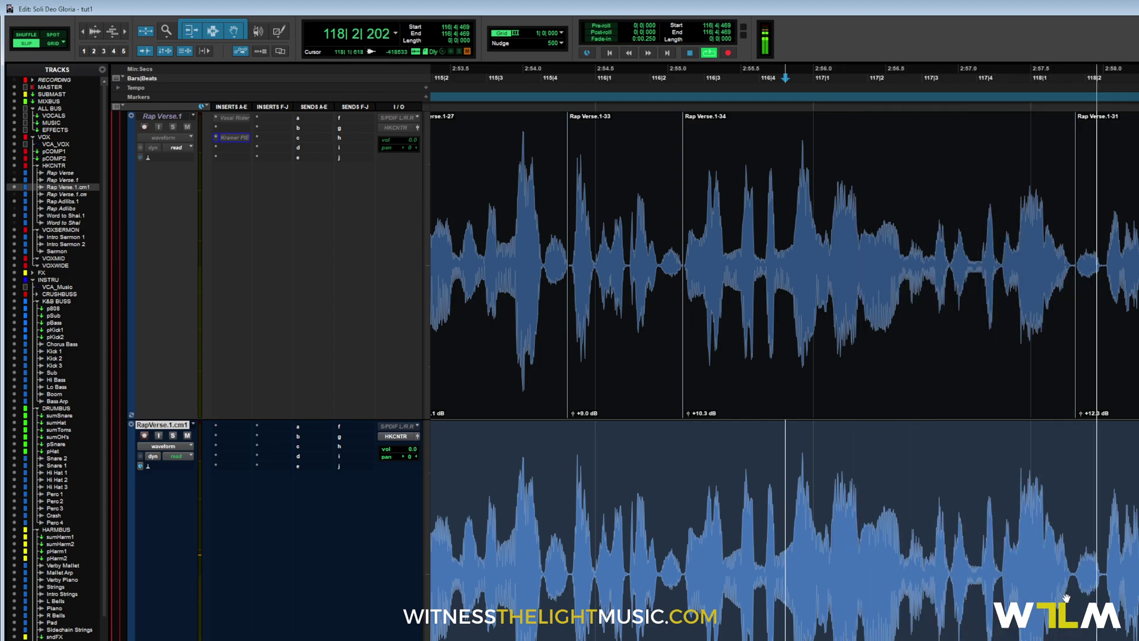
key(ctrl+[)
key(ctrl+[)
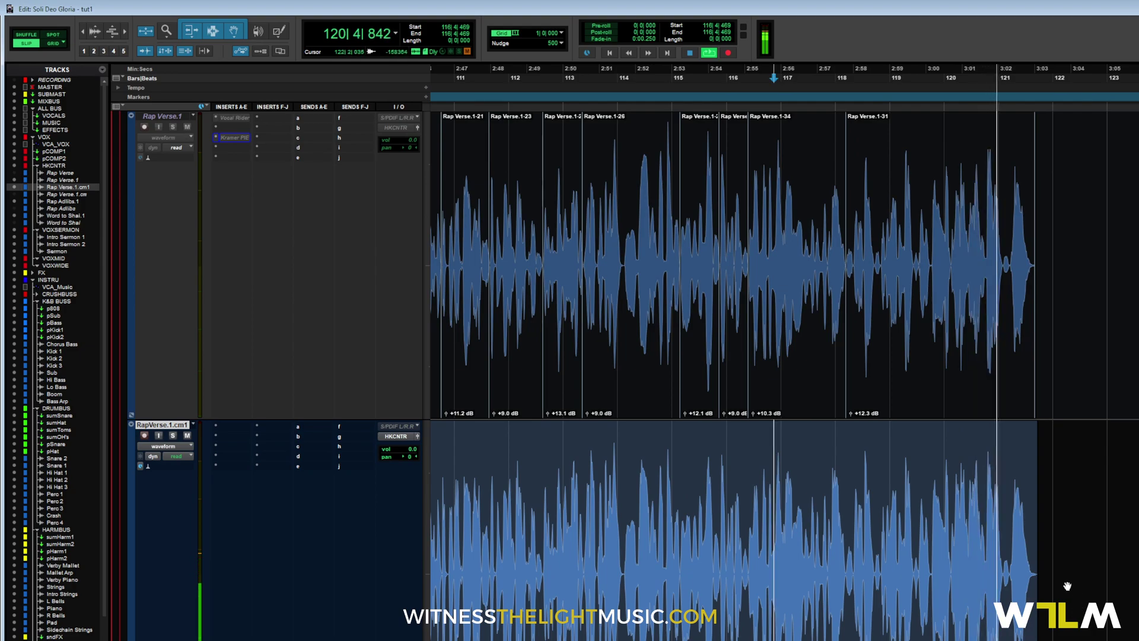
Move the play start to bar 121 and stop playback of both vocal tracks.
click(1013, 567)
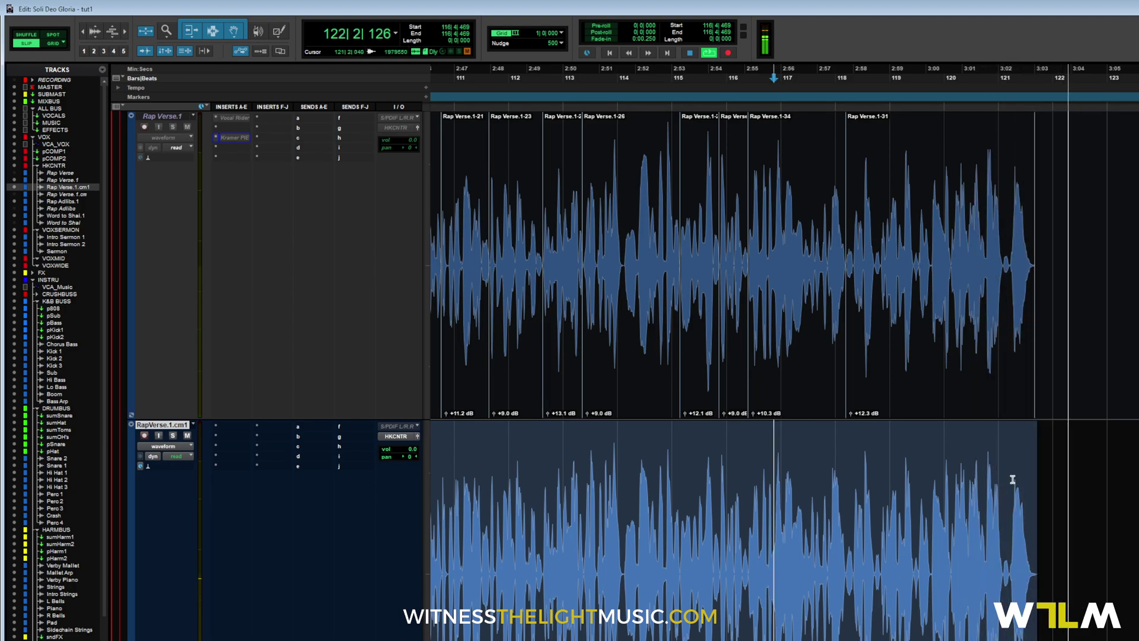
key(space)
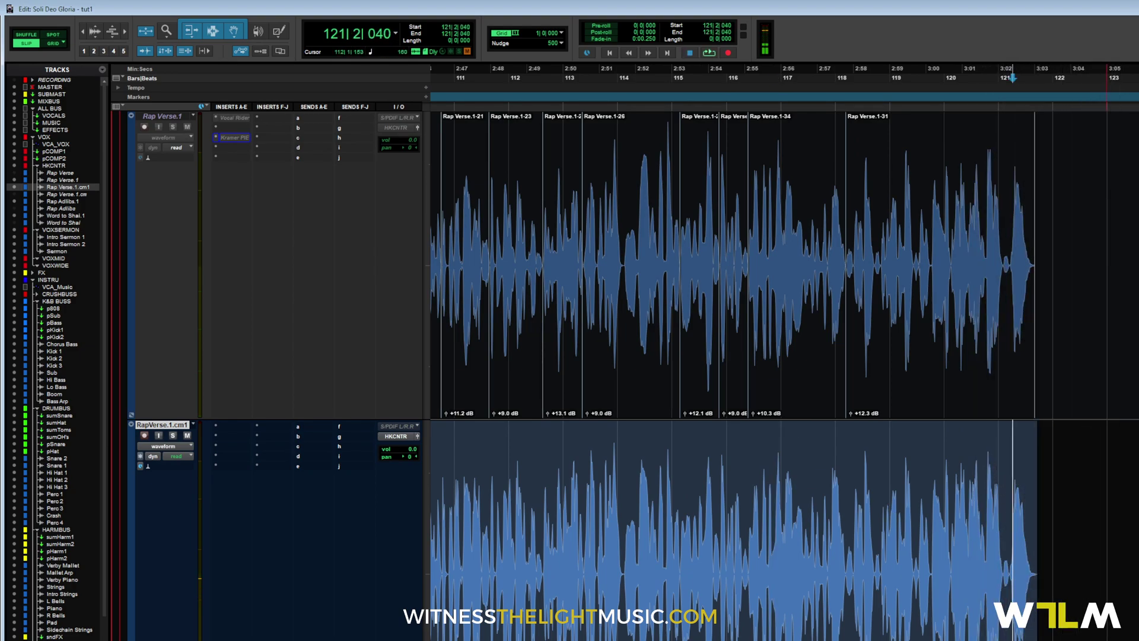